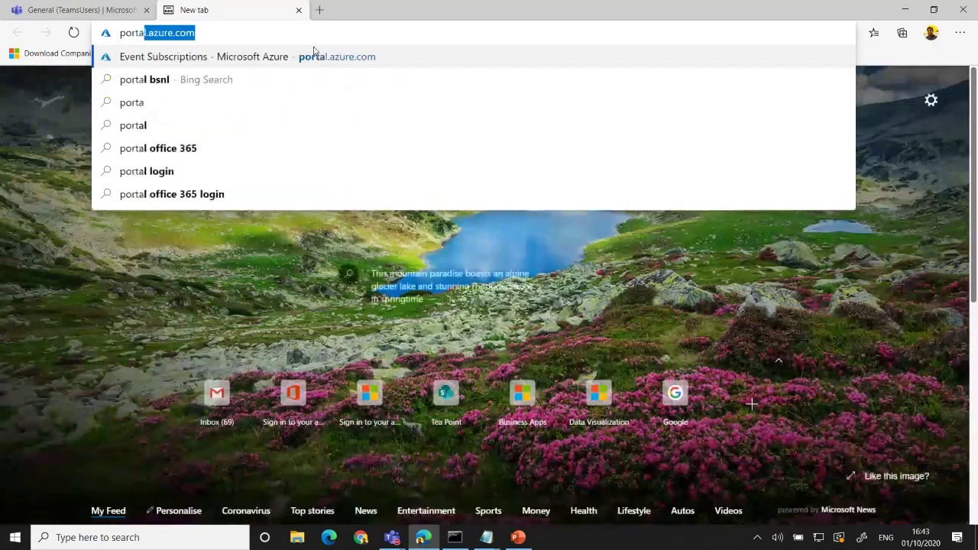
Step: Open portal.azure.com and switch to the saved personal account, submitting the pre-filled password and choosing to stay signed in
{"action": "key", "text": "Return"}
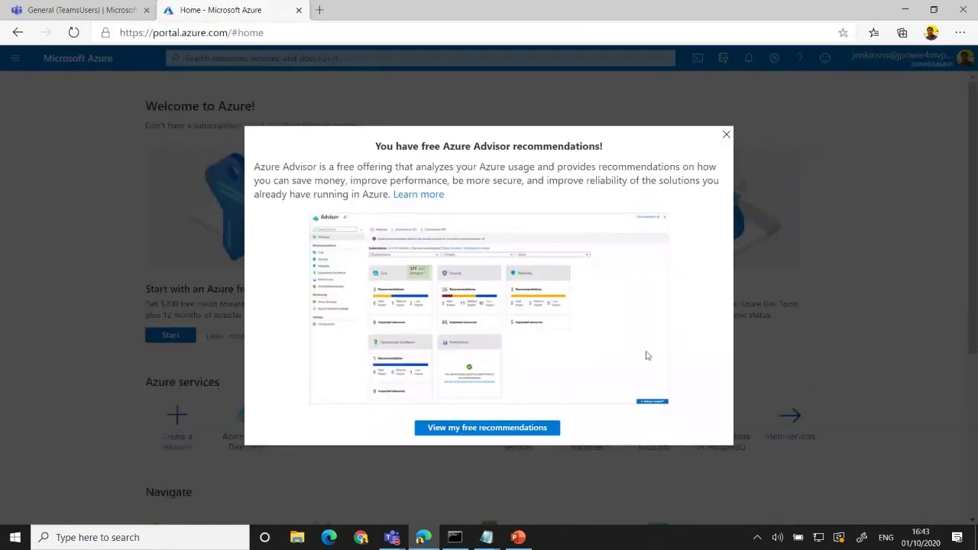
{"action": "left_click", "coordinate": [727, 135]}
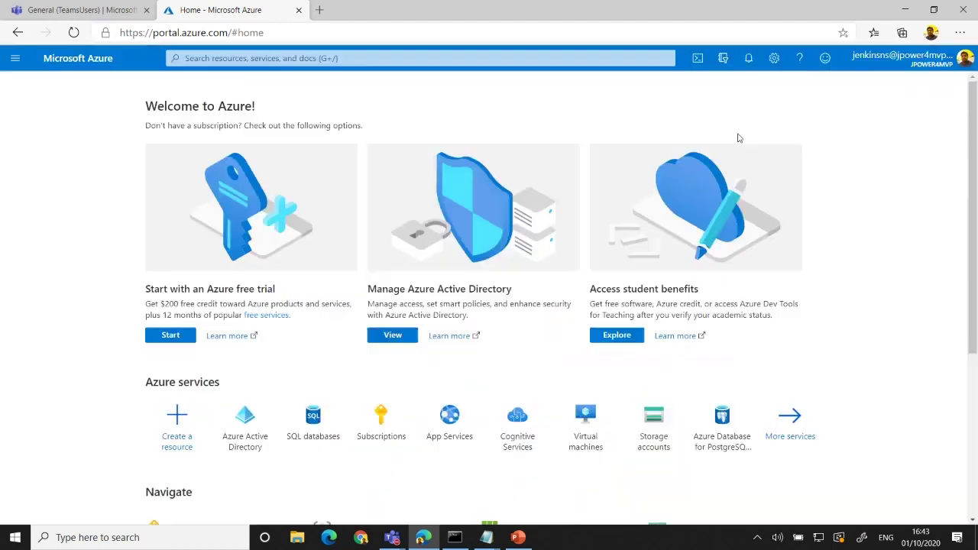
{"action": "left_click", "coordinate": [921, 58]}
{"action": "left_click", "coordinate": [911, 66]}
{"action": "left_click", "coordinate": [912, 67]}
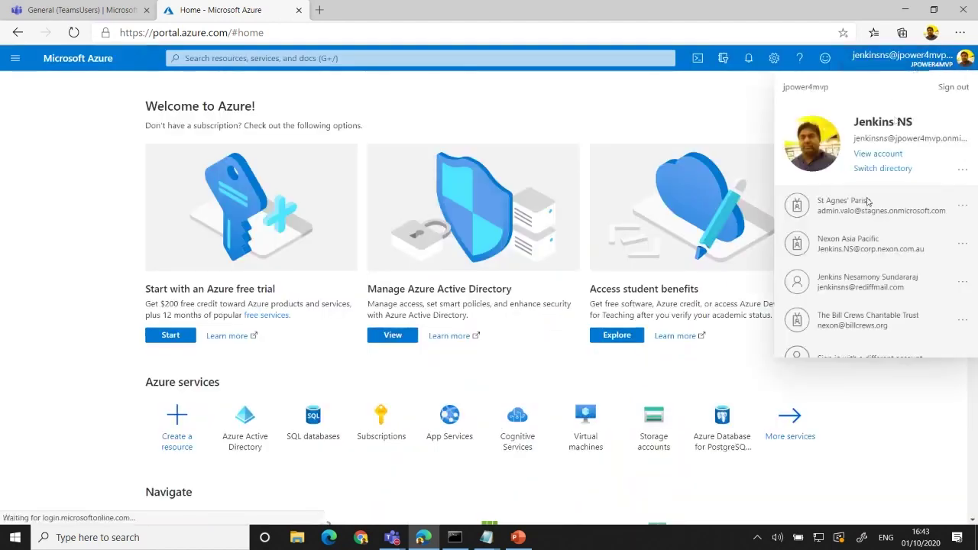
{"action": "scroll", "coordinate": [859, 222], "scroll_direction": "down", "scroll_amount": 1}
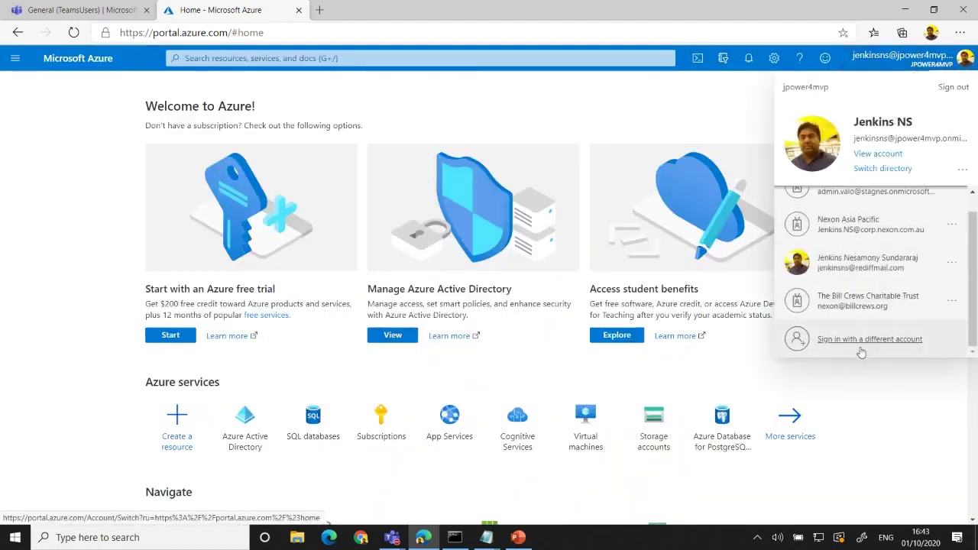
{"action": "left_click", "coordinate": [858, 273]}
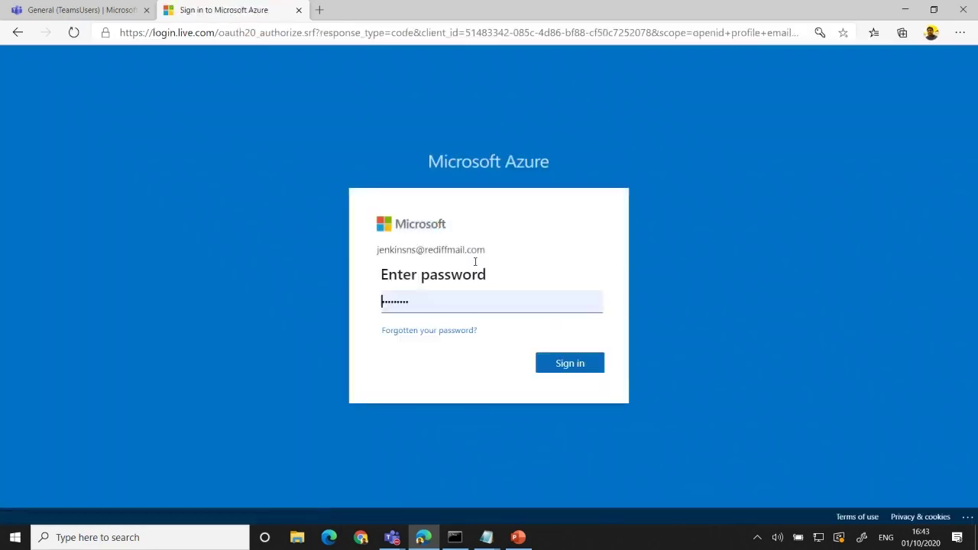
{"action": "left_click", "coordinate": [569, 365]}
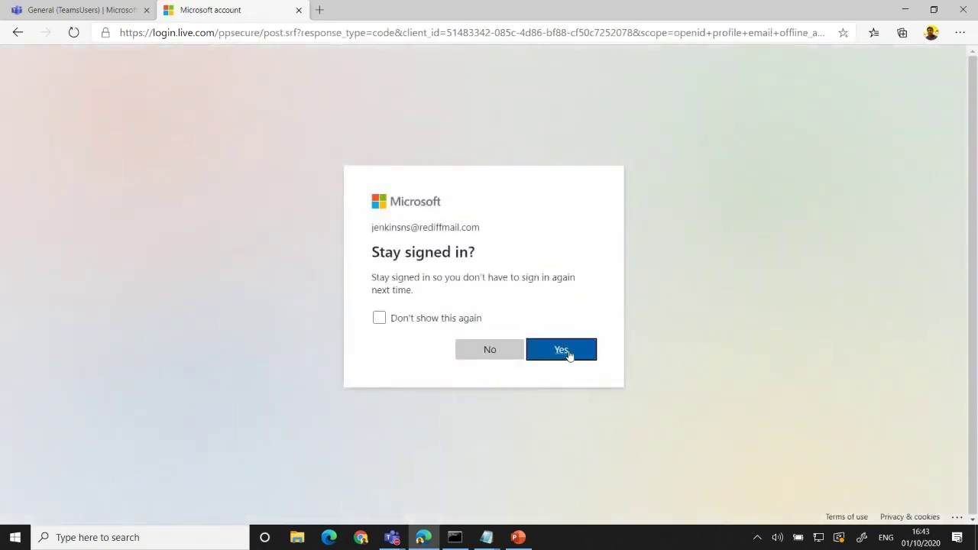
{"action": "left_click", "coordinate": [568, 354]}
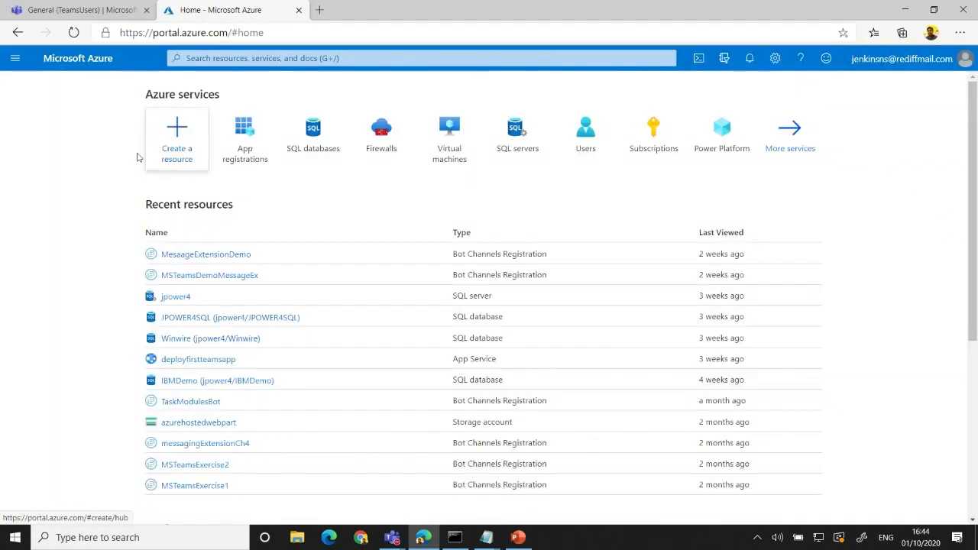
Step: Start creating a new resource by searching the Marketplace for "bot" and choosing Bot Channels Registration
{"action": "left_click", "coordinate": [177, 157]}
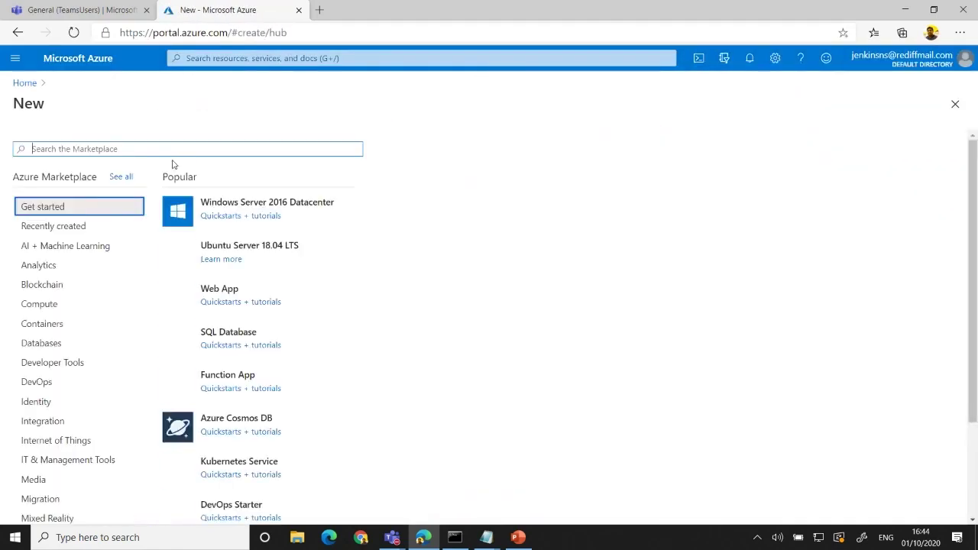
{"action": "type", "text": "bot"}
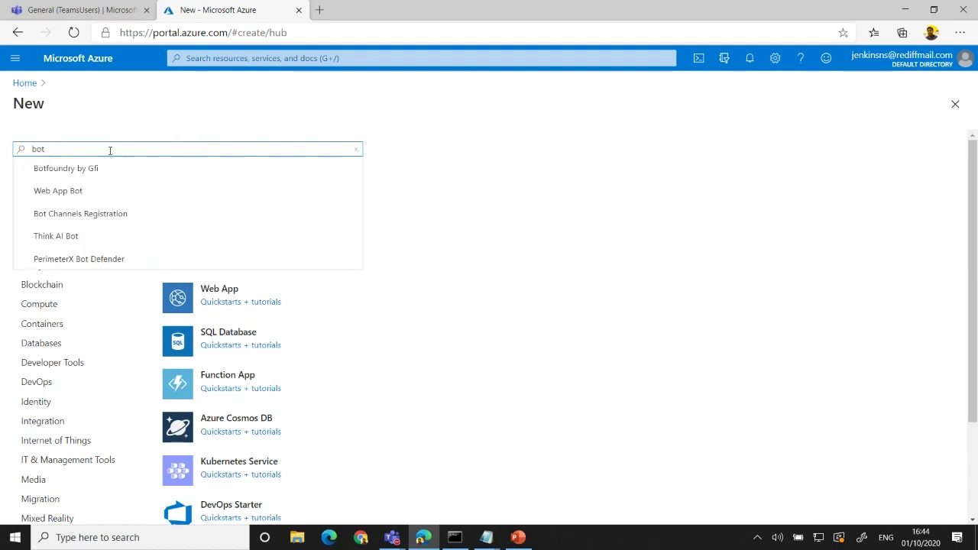
{"action": "left_click", "coordinate": [89, 217]}
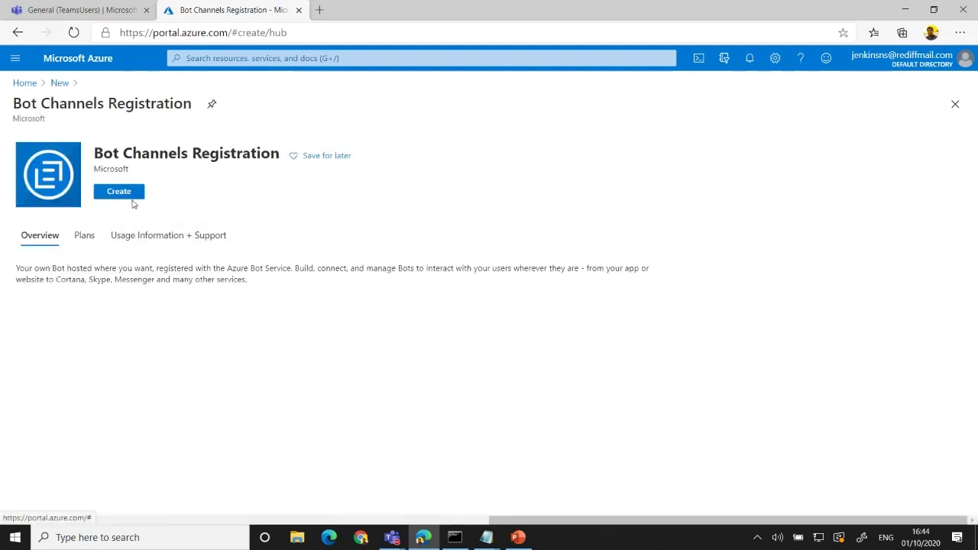
{"action": "left_click", "coordinate": [122, 193]}
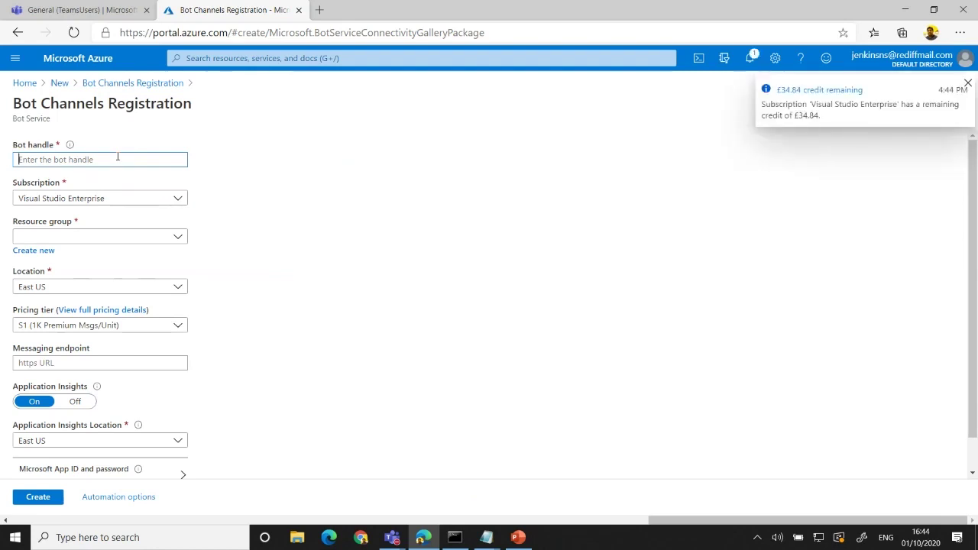
Step: Enter Teamsdayonline as the bot handle in the Bot Channels Registration form
{"action": "type", "text": "Mas"}
{"action": "key", "text": "BackSpace"}
{"action": "key", "text": "BackSpace"}
{"action": "key", "text": "BackSpace"}
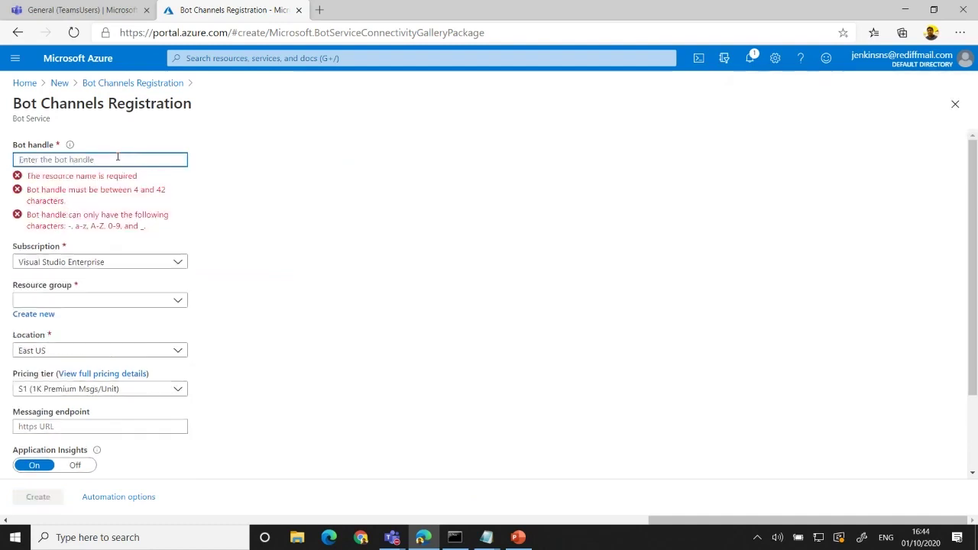
{"action": "type", "text": "Teamsq"}
{"action": "type", "text": "n"}
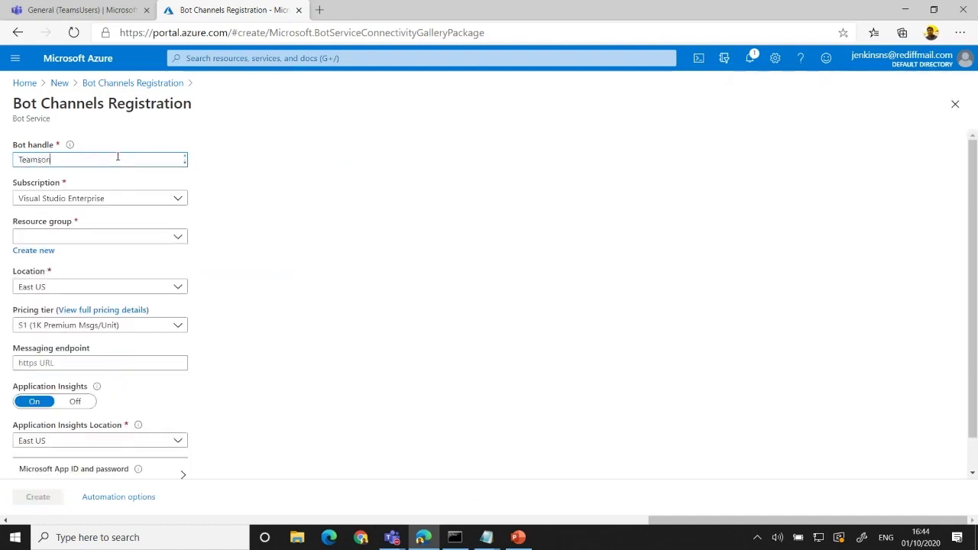
{"action": "key", "text": "BackSpace"}
{"action": "key", "text": "BackSpace"}
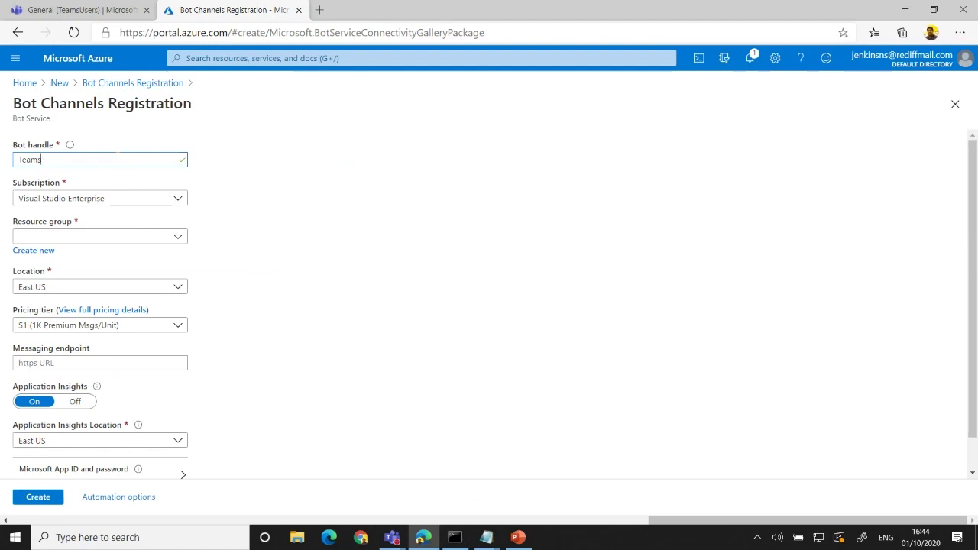
{"action": "type", "text": "dayonline"}
Step: Assign the bot registration to the existing JPOWER4 resource group
{"action": "left_click", "coordinate": [100, 240]}
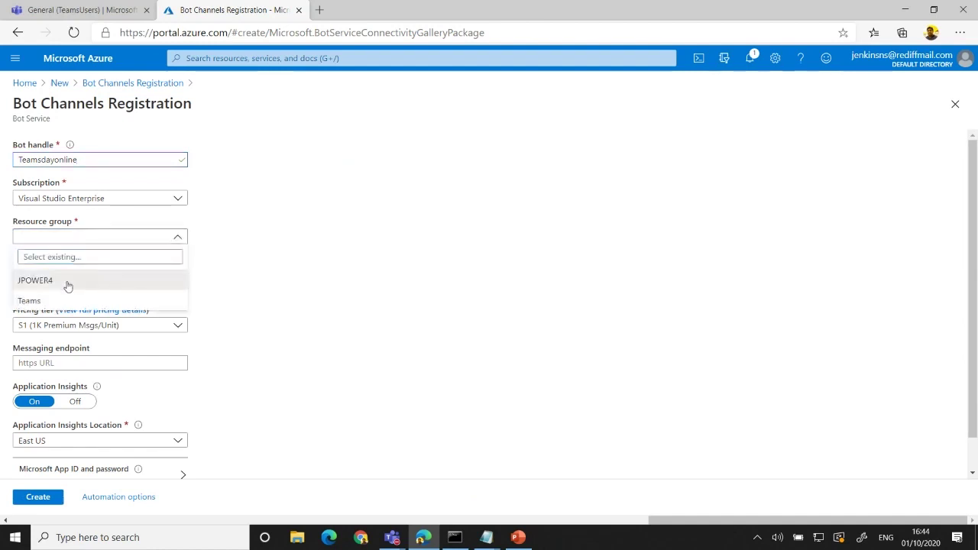
{"action": "left_click", "coordinate": [69, 280]}
{"action": "left_click", "coordinate": [66, 242]}
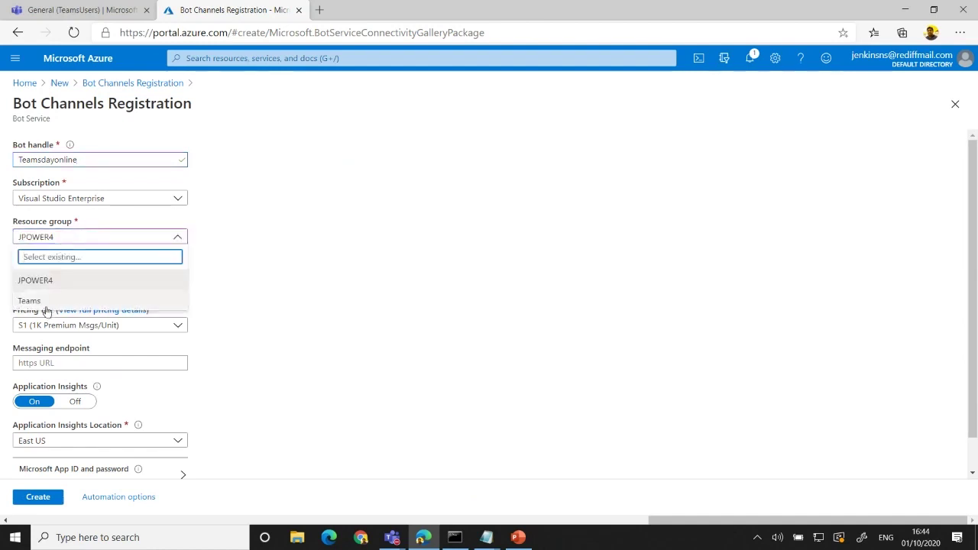
{"action": "left_click", "coordinate": [47, 284]}
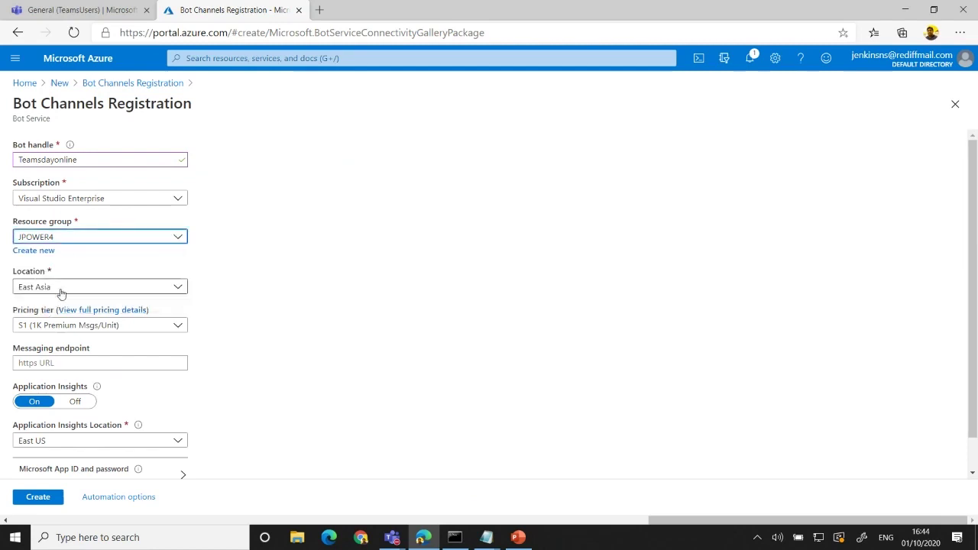
Step: Set the bot registration's pricing tier to F0 (10K Premium Messages)
{"action": "left_click", "coordinate": [63, 329]}
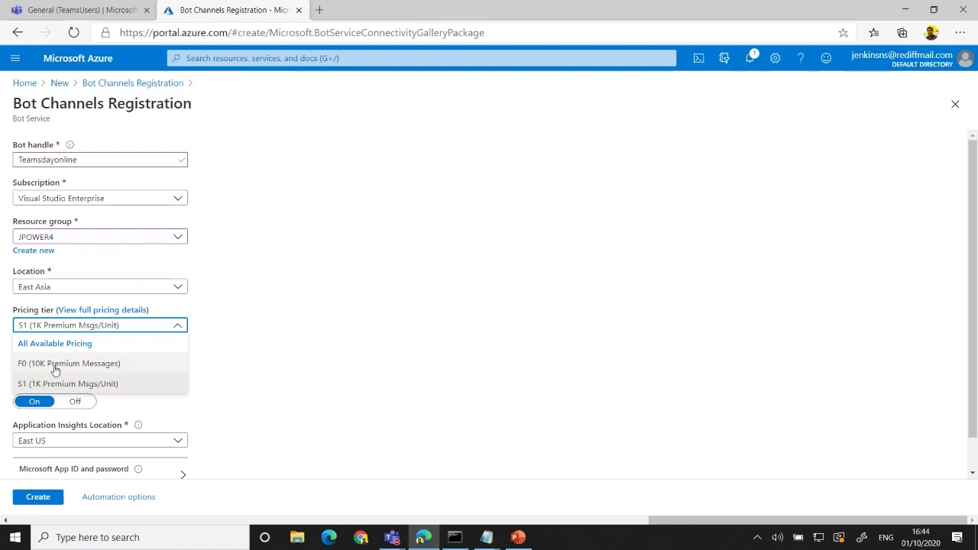
{"action": "left_click", "coordinate": [64, 364]}
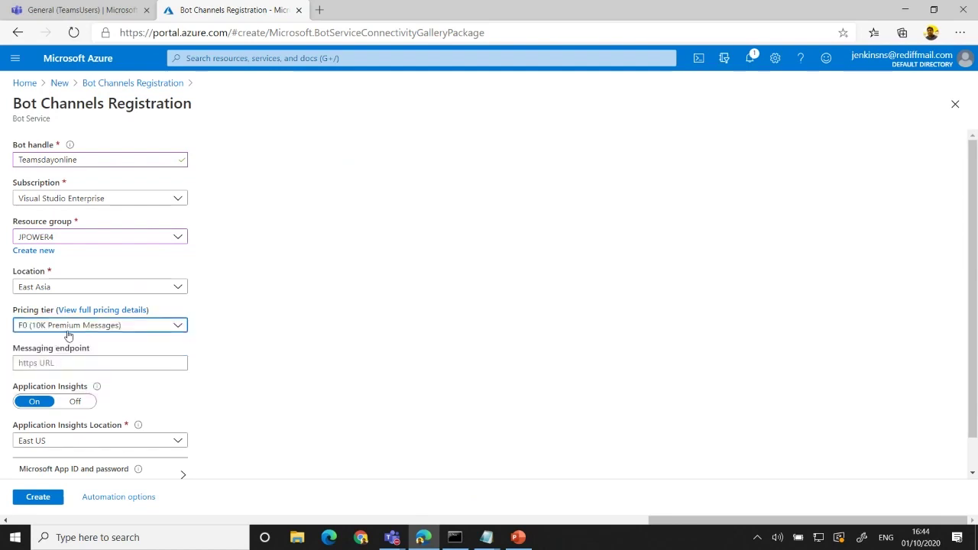
{"action": "left_click", "coordinate": [67, 330]}
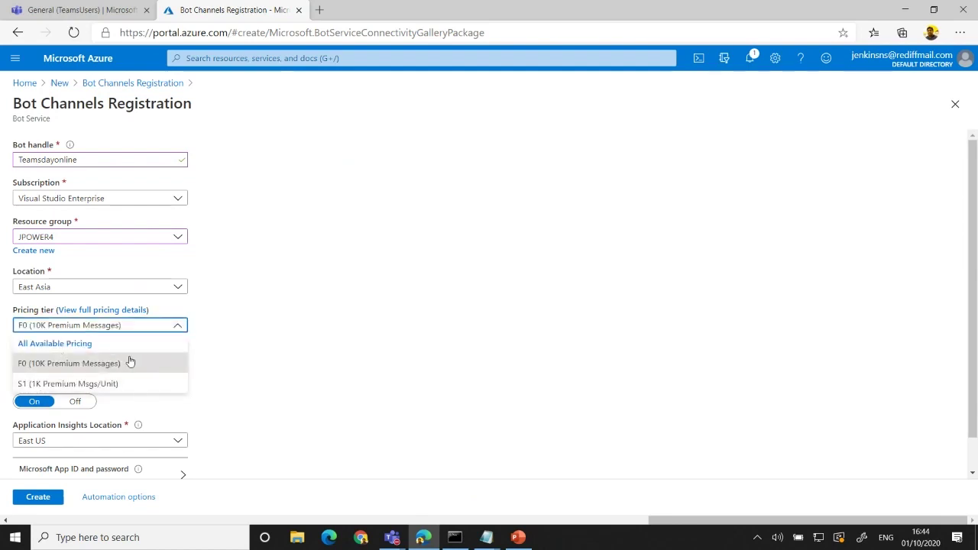
{"action": "left_click", "coordinate": [239, 369]}
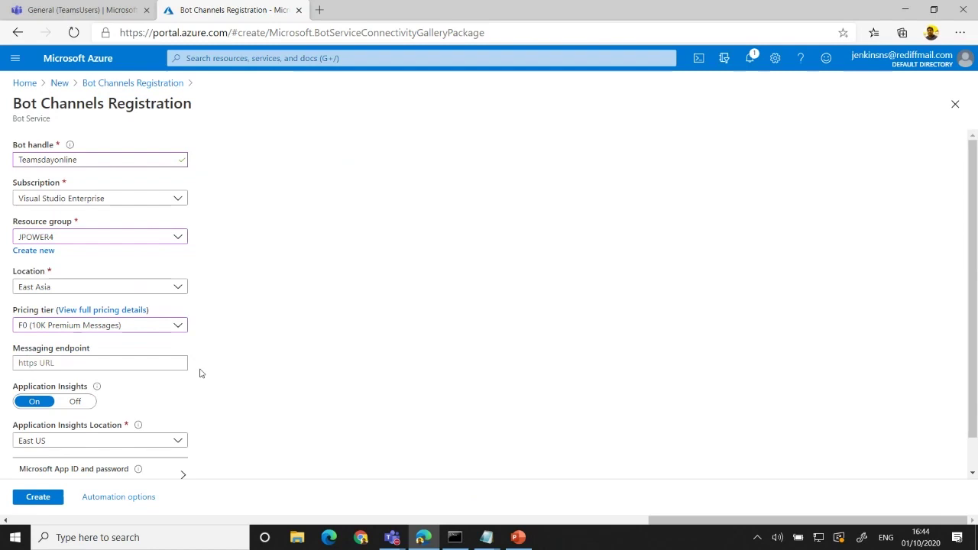
Step: Switch to the Notepad note holding the messaging endpoint URL and examine its ngrok host and /api/messages path
{"action": "left_click", "coordinate": [62, 365]}
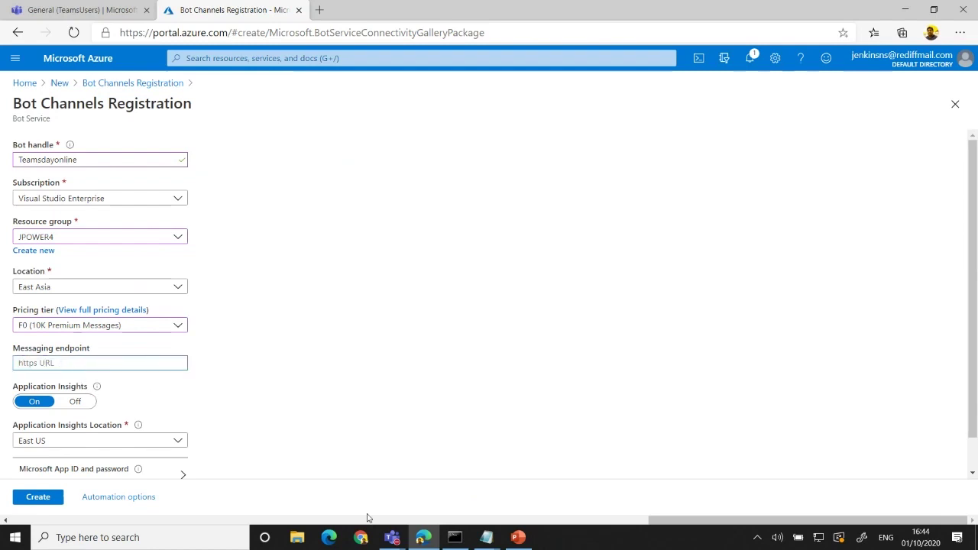
{"action": "left_click", "coordinate": [487, 539]}
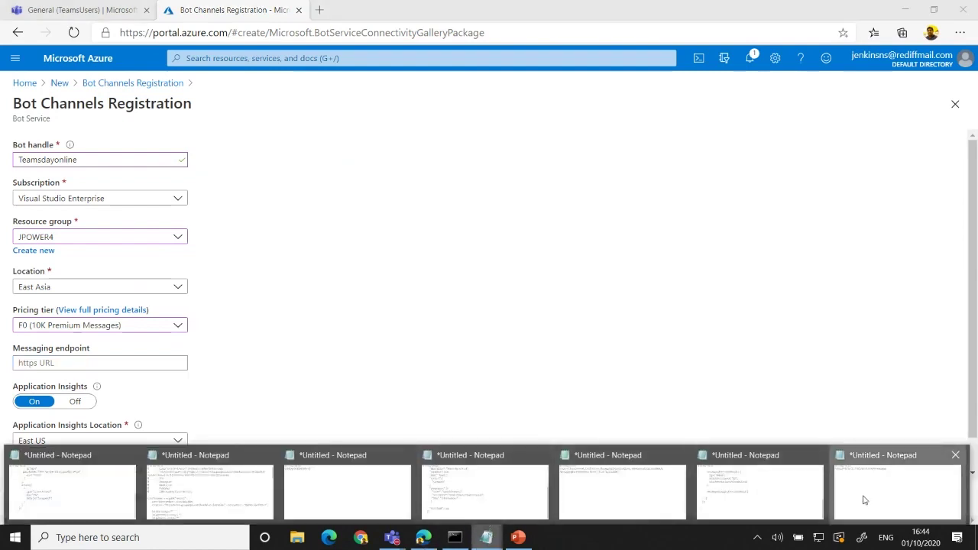
{"action": "left_click", "coordinate": [862, 498]}
{"action": "left_click_drag", "start_coordinate": [463, 90], "coordinate": [345, 91]}
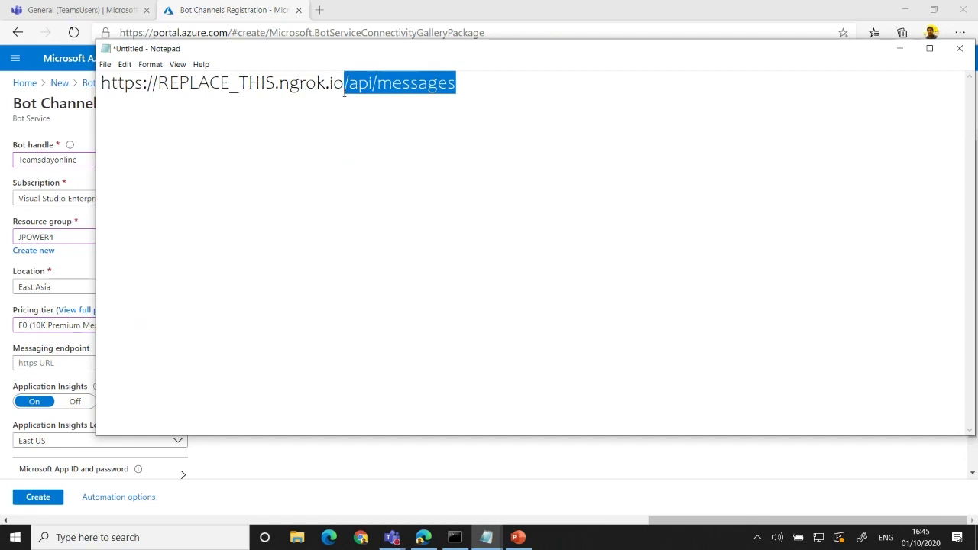
{"action": "left_click", "coordinate": [275, 114]}
{"action": "left_click_drag", "start_coordinate": [157, 85], "coordinate": [345, 82]}
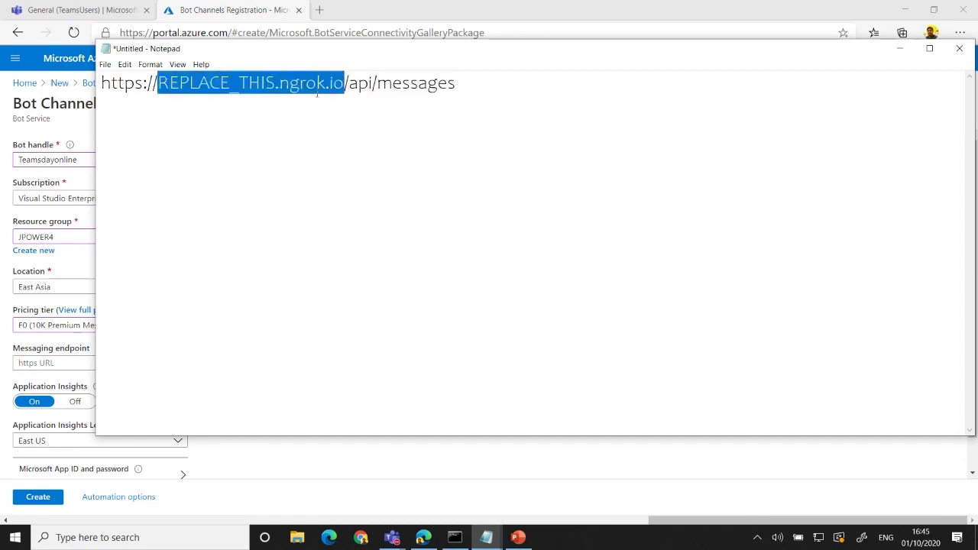
{"action": "left_click", "coordinate": [356, 96]}
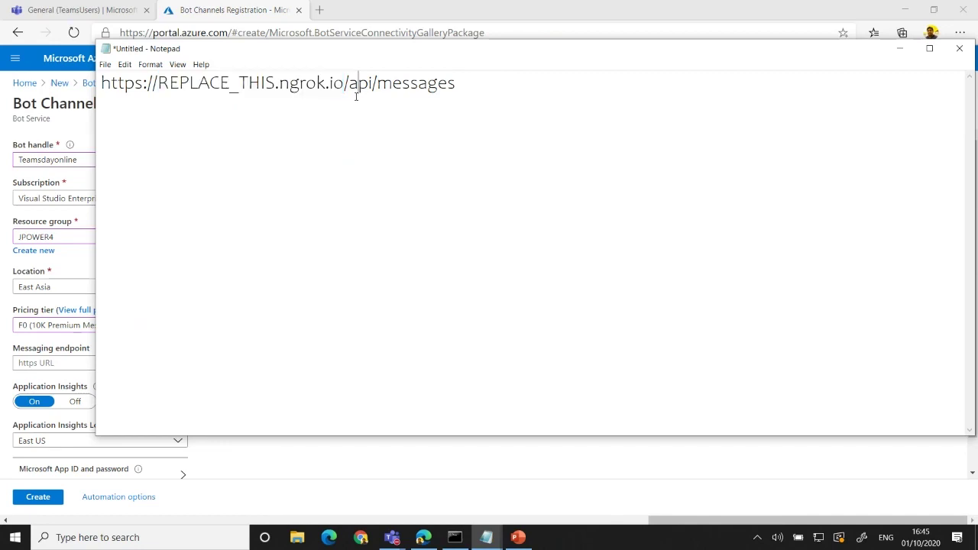
{"action": "left_click_drag", "start_coordinate": [459, 84], "coordinate": [92, 85]}
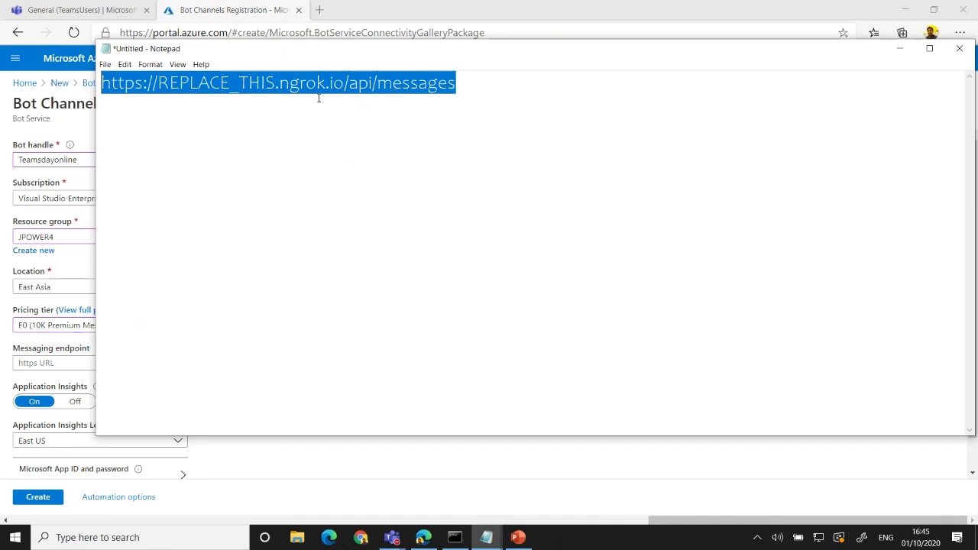
{"action": "left_click", "coordinate": [343, 85]}
{"action": "left_click_drag", "start_coordinate": [344, 86], "coordinate": [157, 86]}
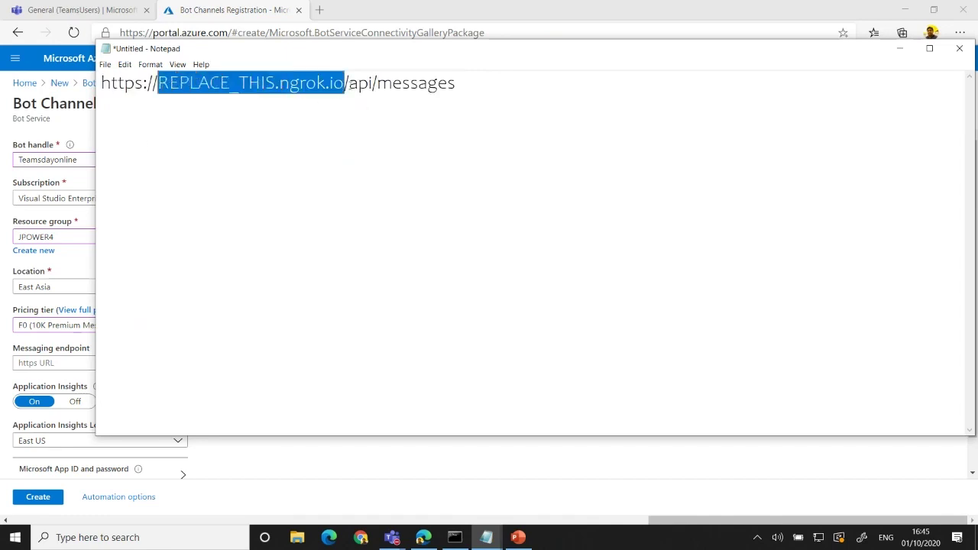
{"action": "left_click_drag", "start_coordinate": [456, 85], "coordinate": [99, 101]}
{"action": "key", "text": "ctrl+c"}
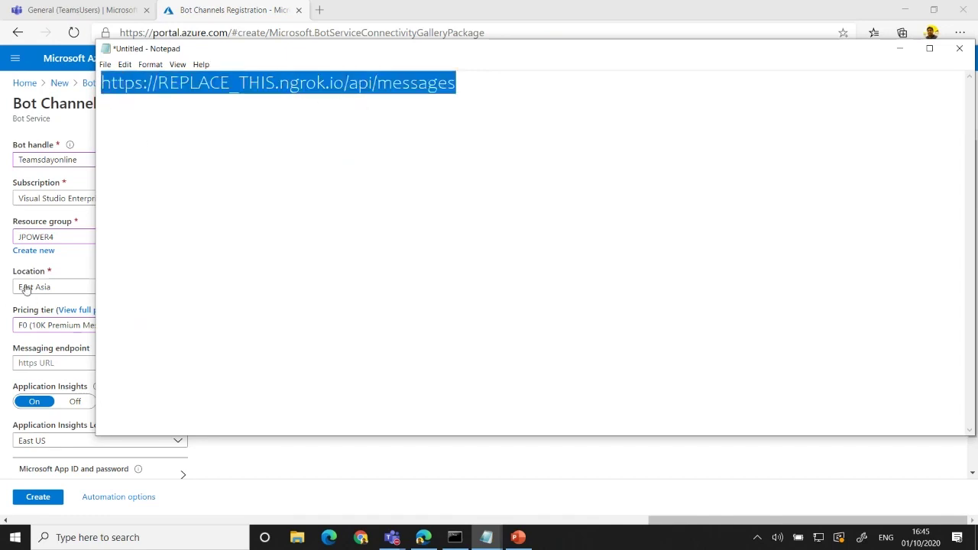
{"action": "left_click", "coordinate": [29, 362]}
{"action": "key", "text": "ctrl+v"}
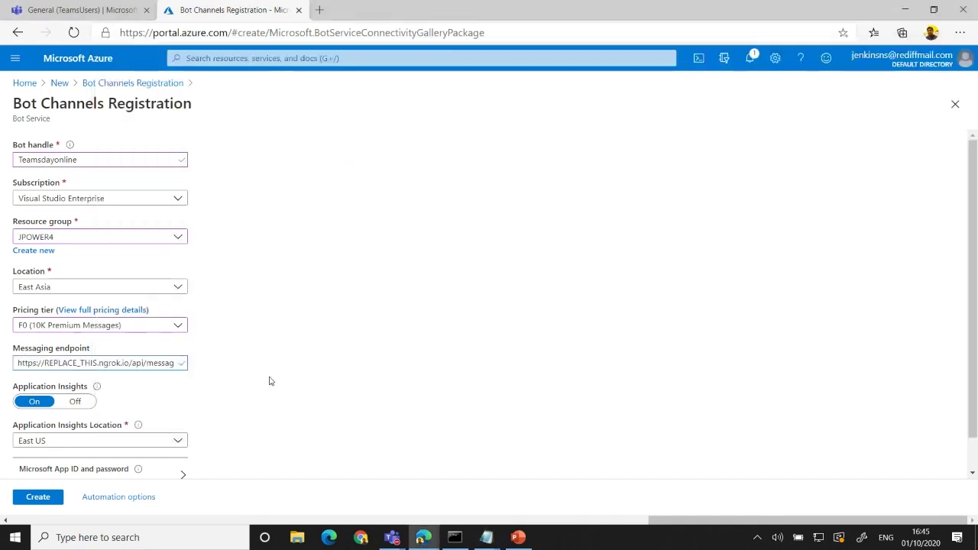
Step: Create the bot channels registration with Application Insights off and an auto-created Microsoft App ID and password
{"action": "scroll", "coordinate": [170, 377], "scroll_direction": "down", "scroll_amount": 2}
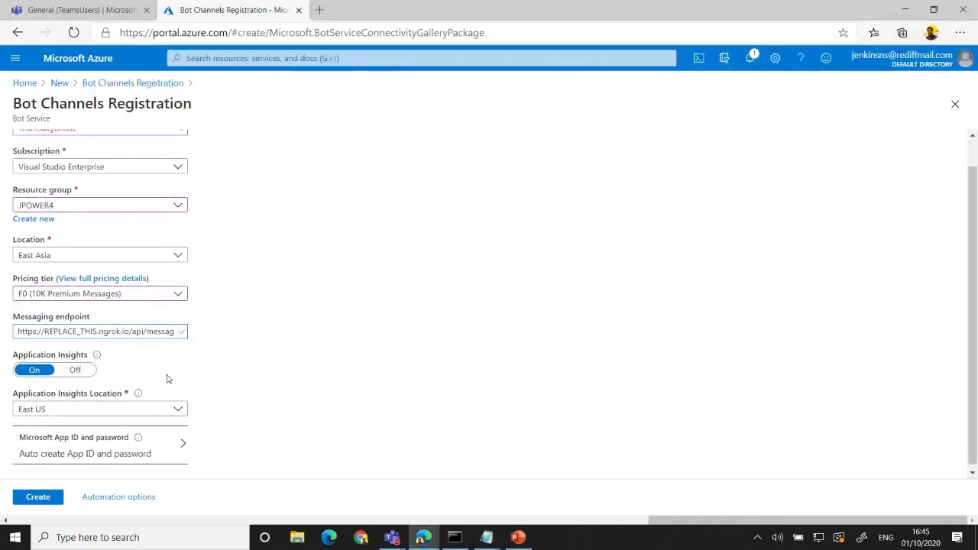
{"action": "left_click", "coordinate": [82, 367]}
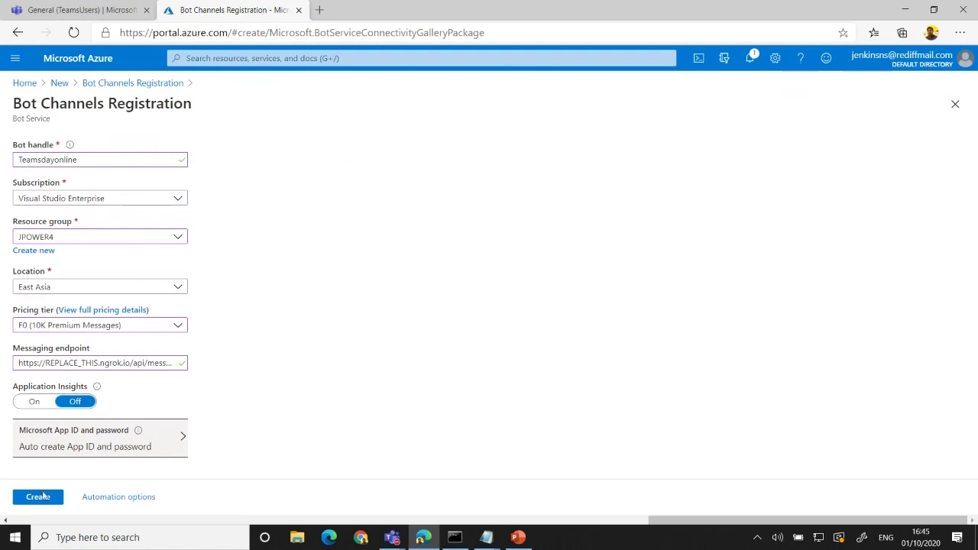
{"action": "left_click", "coordinate": [71, 450]}
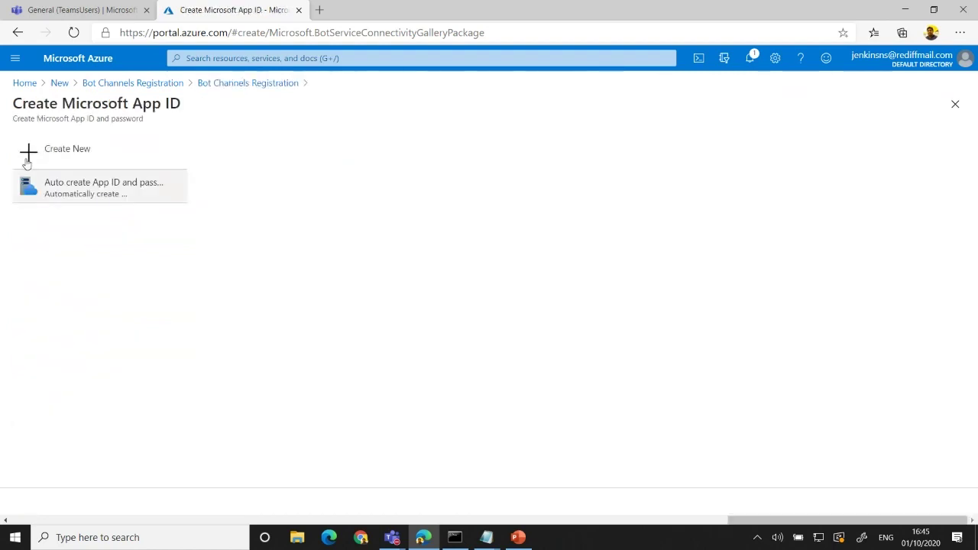
{"action": "left_click", "coordinate": [85, 191]}
{"action": "left_click", "coordinate": [40, 497]}
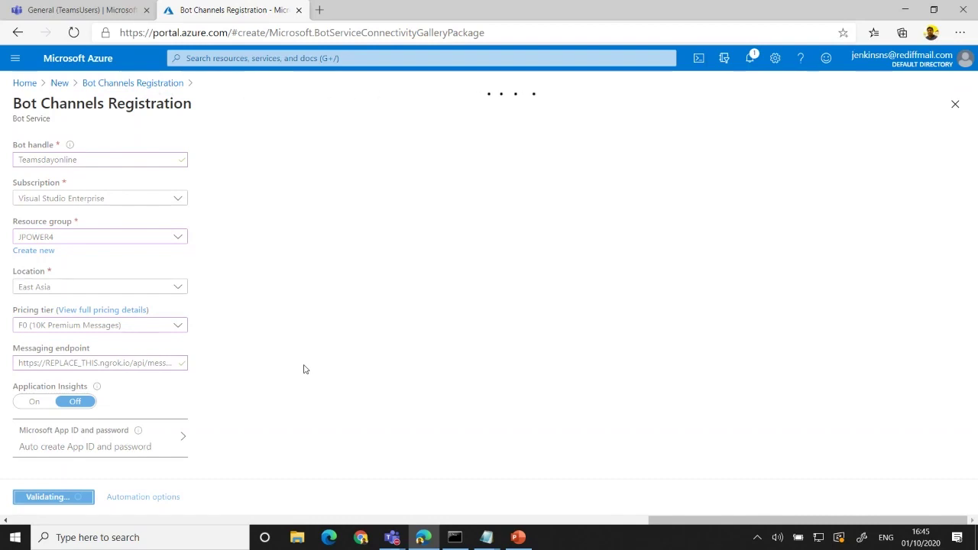
Step: Switch to Command Prompt and create a folder named teamsdayonlineDemo in C:\Jenkins\SPFx
{"action": "left_click", "coordinate": [454, 537]}
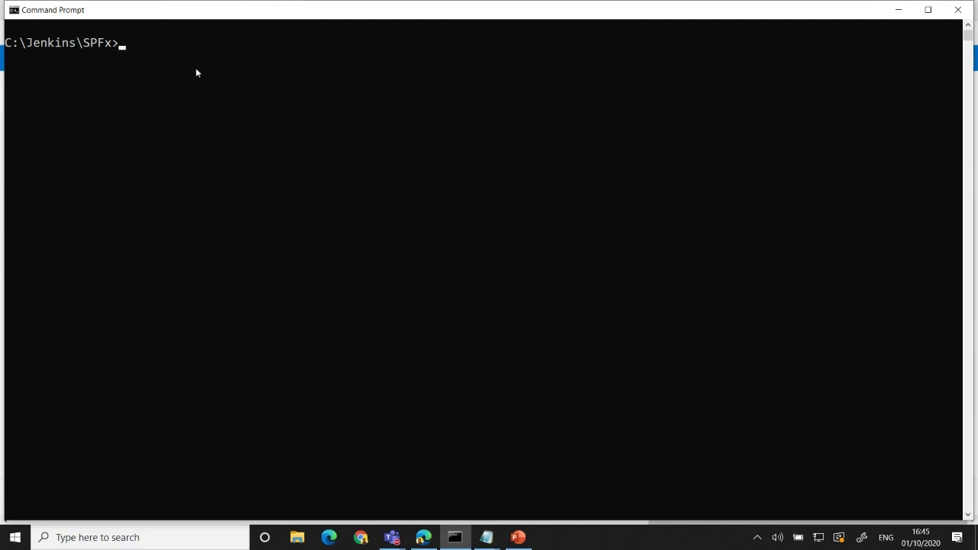
{"action": "type", "text": "md team"}
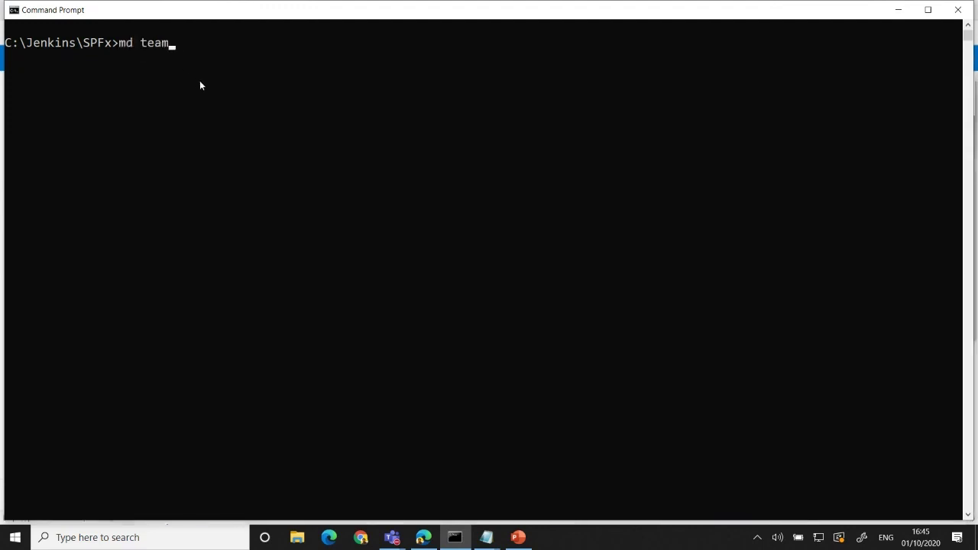
{"action": "type", "text": "sdayonlineDemo"}
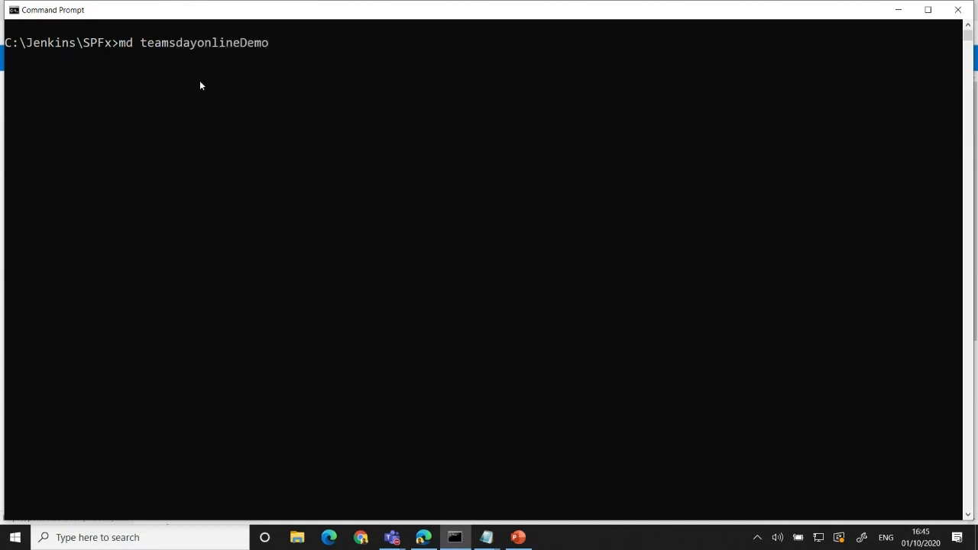
{"action": "key", "text": "Return"}
Step: Change into the teamsdayonlineDemo folder and start the Teams app generator with yo teams
{"action": "key", "text": "Up"}
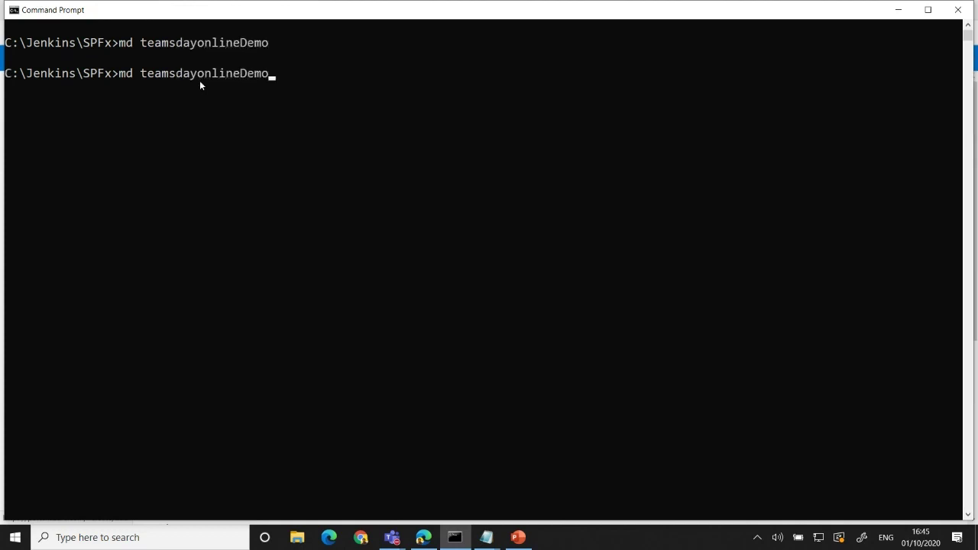
{"action": "key", "text": "Left"}
{"action": "key", "text": "ctrl+Left"}
{"action": "key", "text": "Home"}
{"action": "key", "text": "Delete"}
{"action": "type", "text": "c"}
{"action": "key", "text": "Return"}
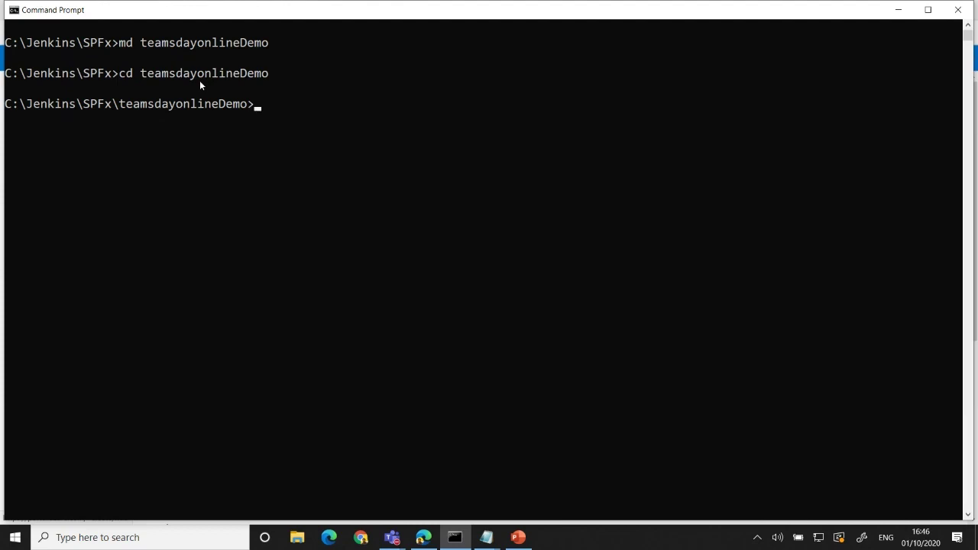
{"action": "type", "text": "yo teams"}
{"action": "key", "text": "Return"}
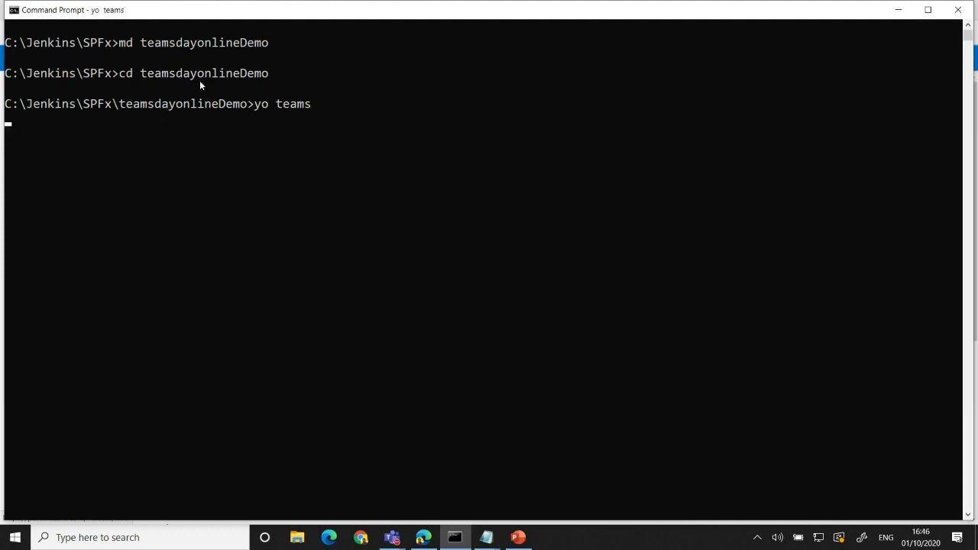
Step: Switch back to the Azure portal, pin the deployed Teamsdayonline registration to the dashboard and open the resource
{"action": "left_click", "coordinate": [424, 538]}
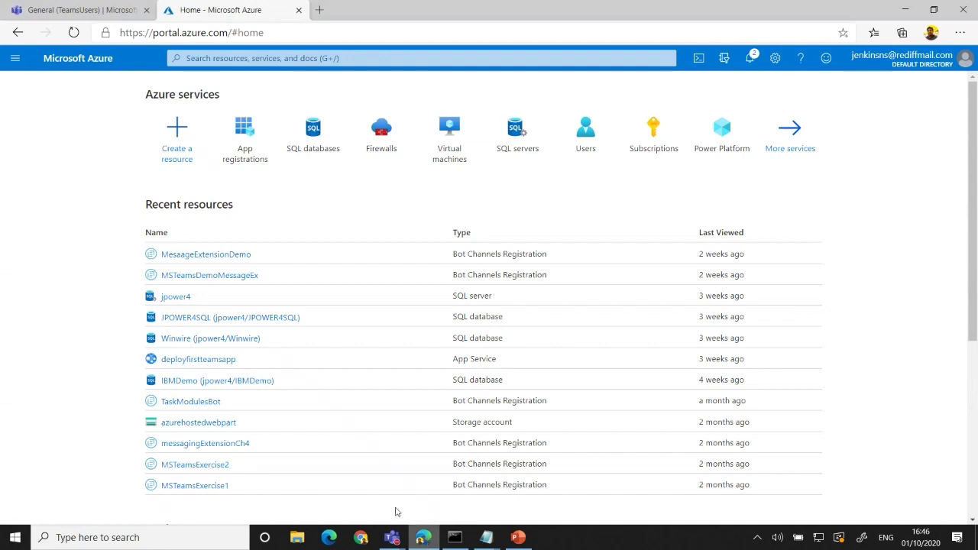
{"action": "left_click", "coordinate": [750, 58]}
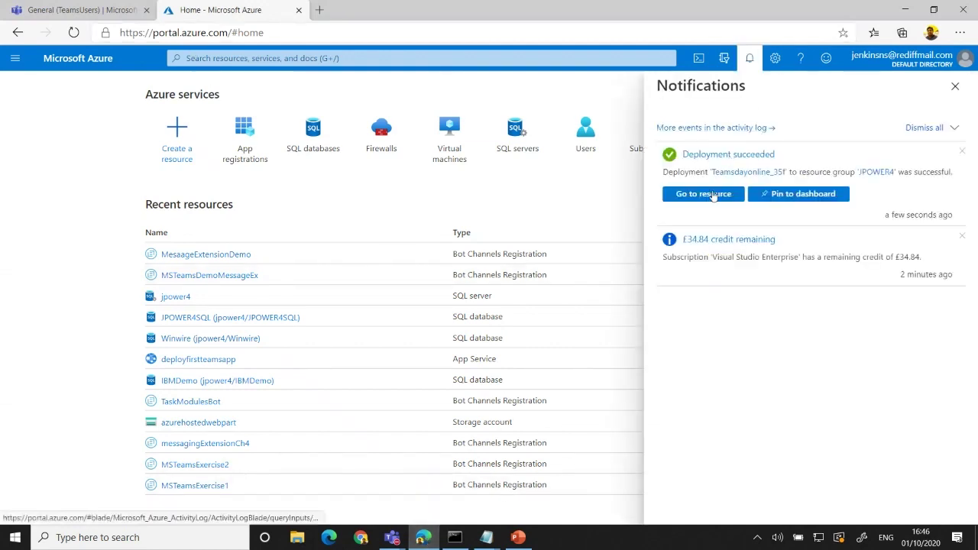
{"action": "left_click", "coordinate": [746, 195]}
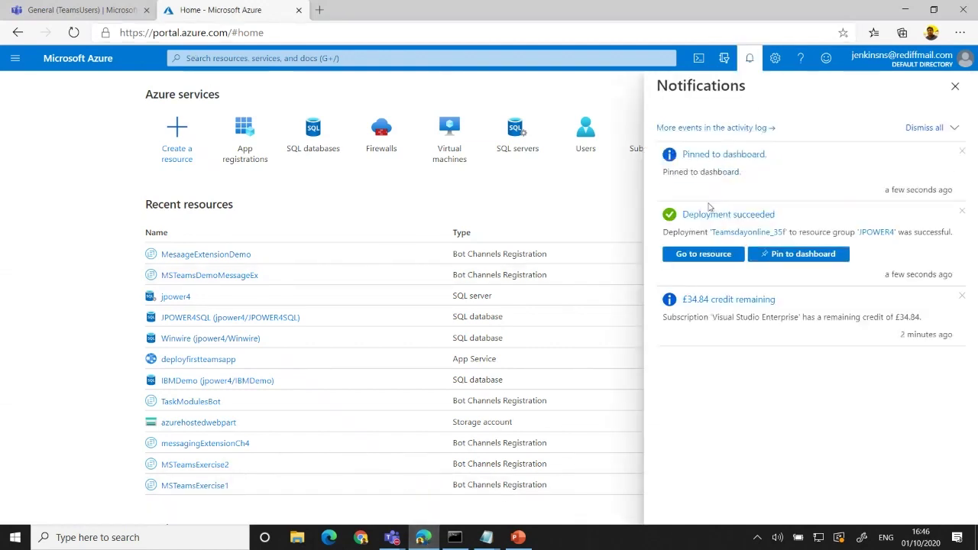
{"action": "left_click", "coordinate": [712, 256]}
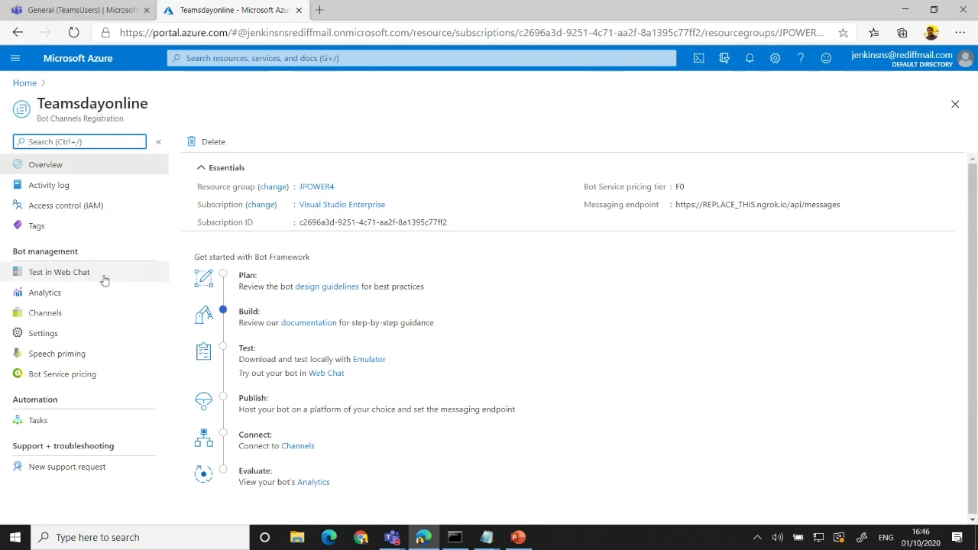
Step: Add the Microsoft Teams channel to the bot with Microsoft Teams Commercial messaging, accept the terms of service, and check the channels list
{"action": "left_click", "coordinate": [46, 314]}
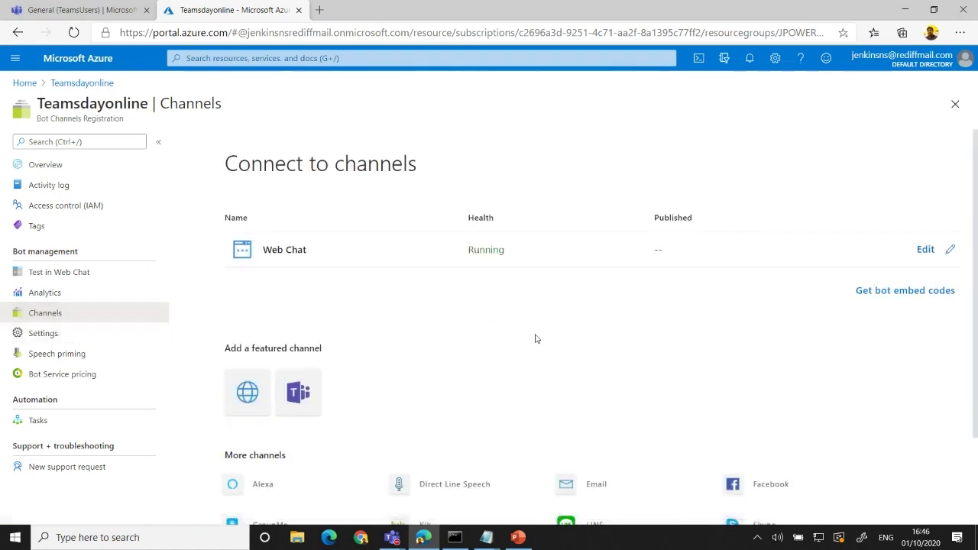
{"action": "scroll", "coordinate": [535, 338], "scroll_direction": "down", "scroll_amount": 2}
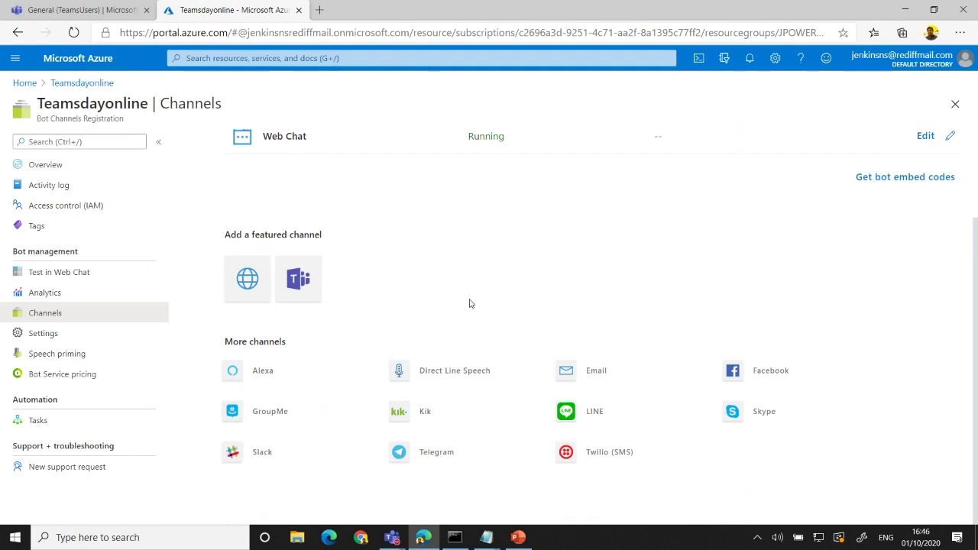
{"action": "left_click", "coordinate": [300, 289]}
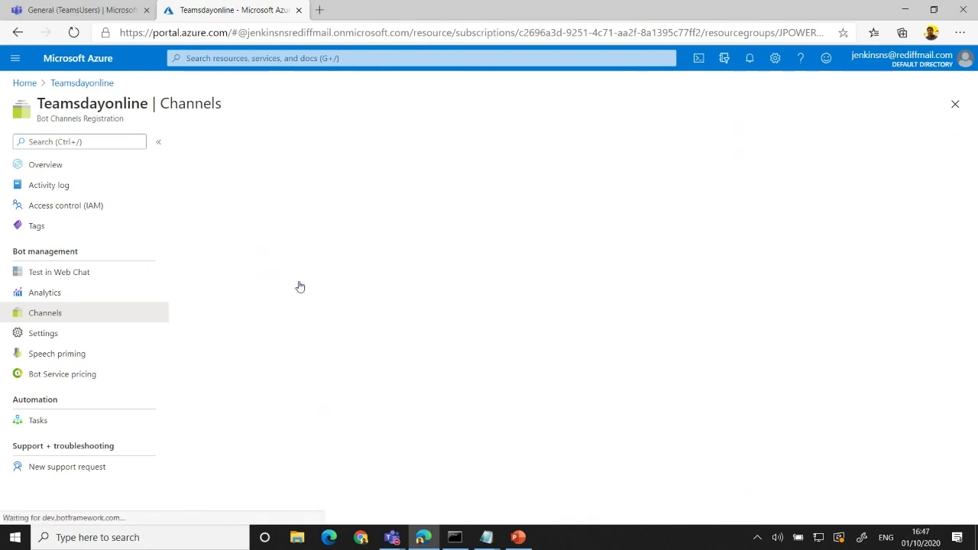
{"action": "scroll", "coordinate": [428, 474], "scroll_direction": "down", "scroll_amount": 1}
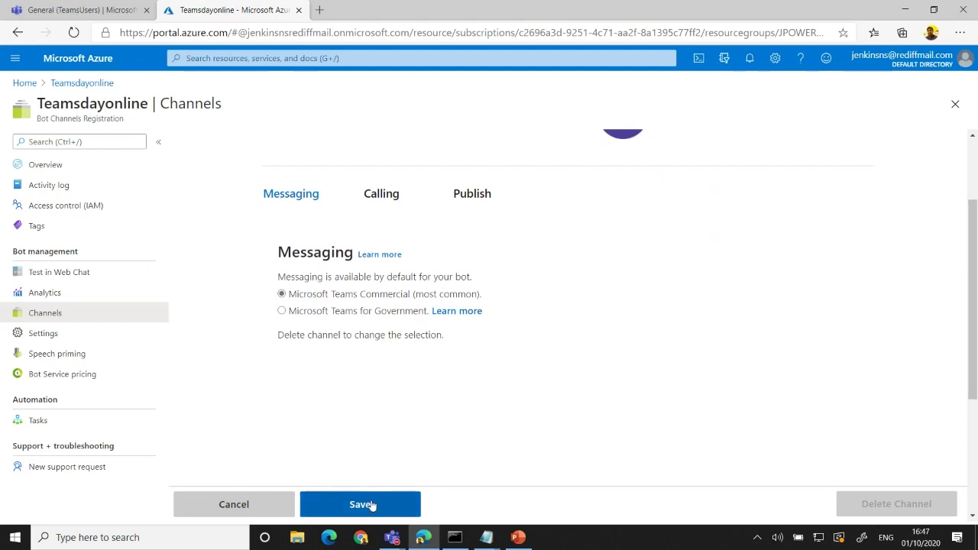
{"action": "left_click", "coordinate": [372, 507]}
{"action": "left_click", "coordinate": [372, 295]}
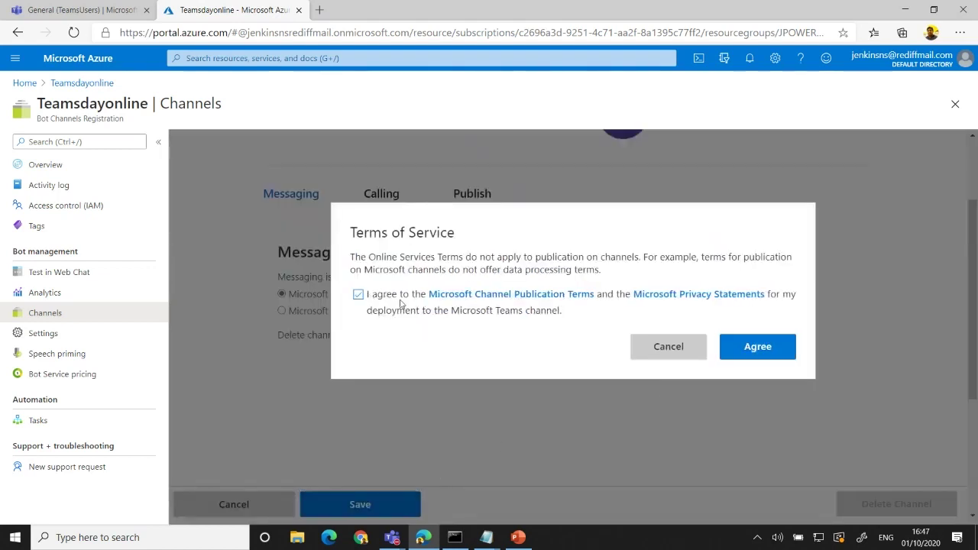
{"action": "left_click", "coordinate": [757, 347]}
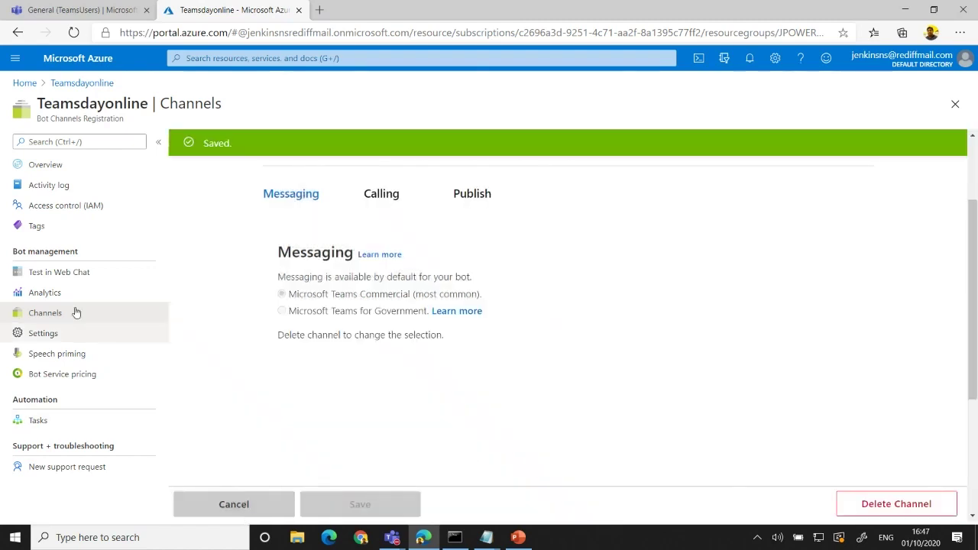
{"action": "left_click", "coordinate": [66, 333]}
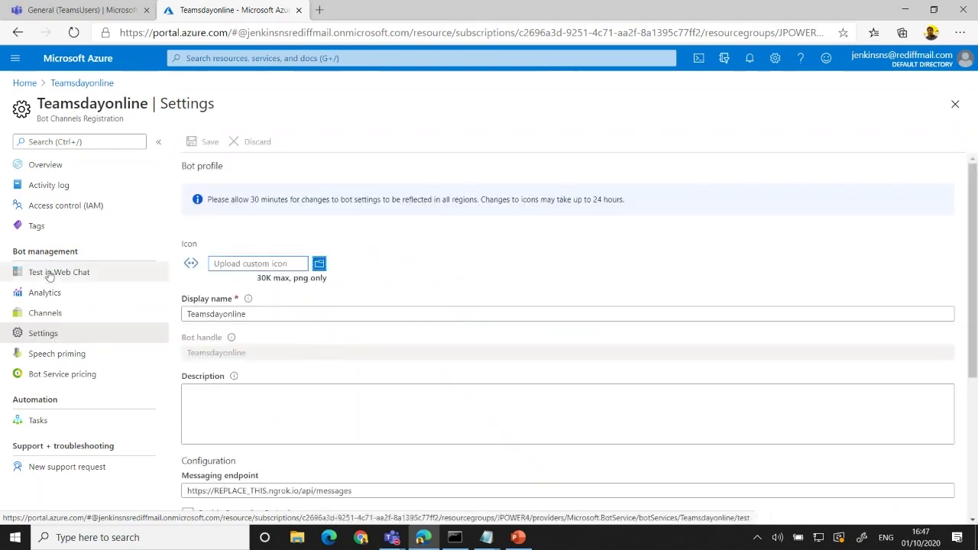
{"action": "left_click", "coordinate": [45, 312]}
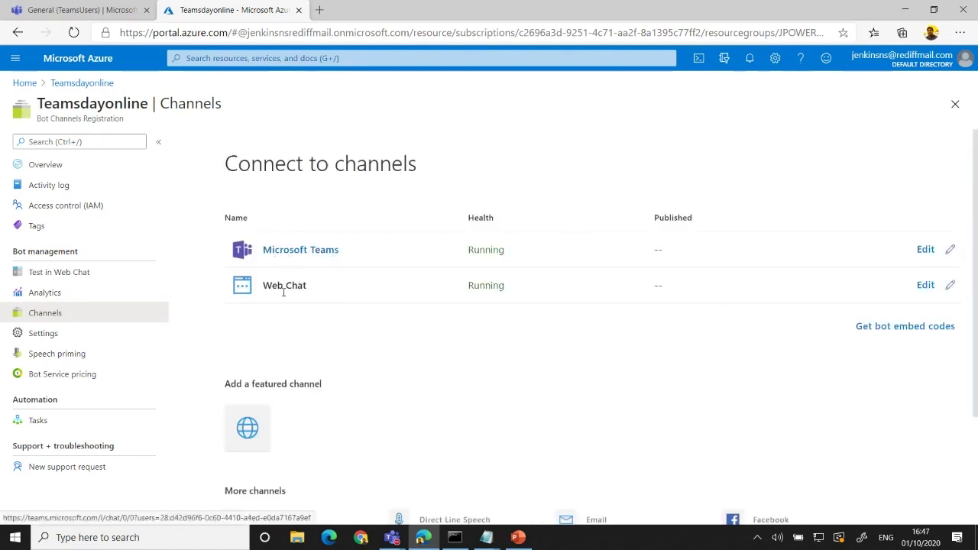
Step: Copy the Microsoft App ID from the Teamsdayonline bot settings
{"action": "left_click", "coordinate": [43, 341]}
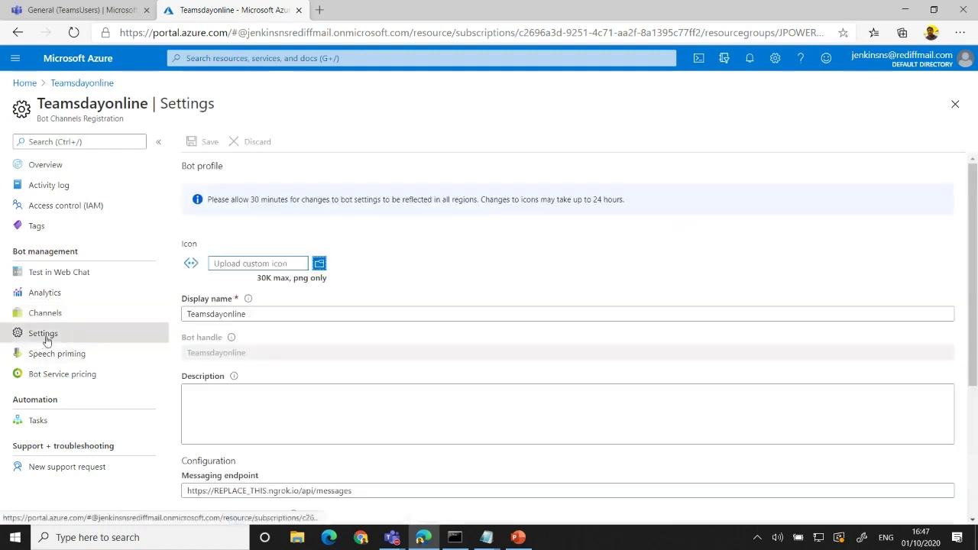
{"action": "scroll", "coordinate": [256, 345], "scroll_direction": "down", "scroll_amount": 1}
{"action": "scroll", "coordinate": [258, 346], "scroll_direction": "down", "scroll_amount": 2}
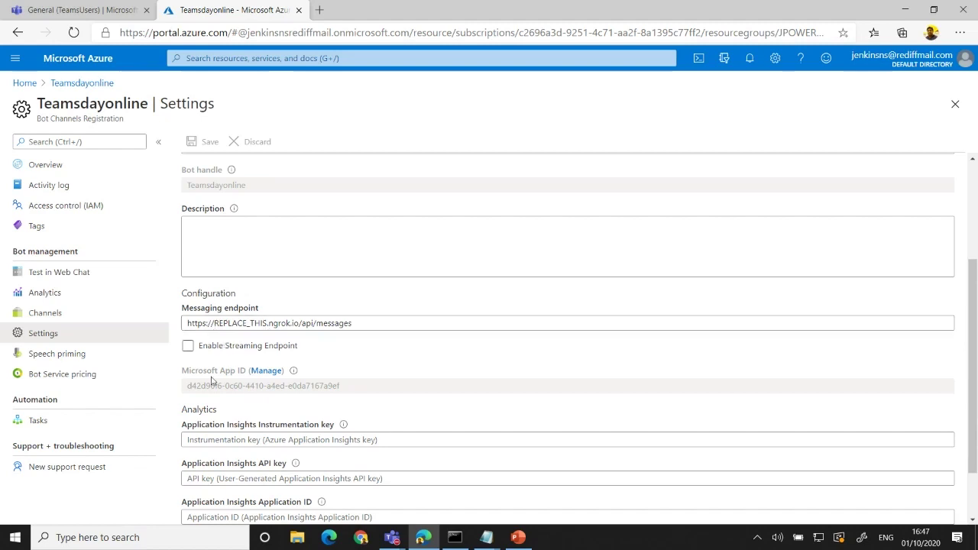
{"action": "left_click_drag", "start_coordinate": [182, 376], "coordinate": [348, 373]}
{"action": "scroll", "coordinate": [360, 368], "scroll_direction": "down", "scroll_amount": 1}
{"action": "left_click_drag", "start_coordinate": [350, 337], "coordinate": [181, 337]}
{"action": "key", "text": "ctrl+c"}
Step: Open a new Notepad note and paste the copied Microsoft App ID into it
{"action": "left_click", "coordinate": [131, 539]}
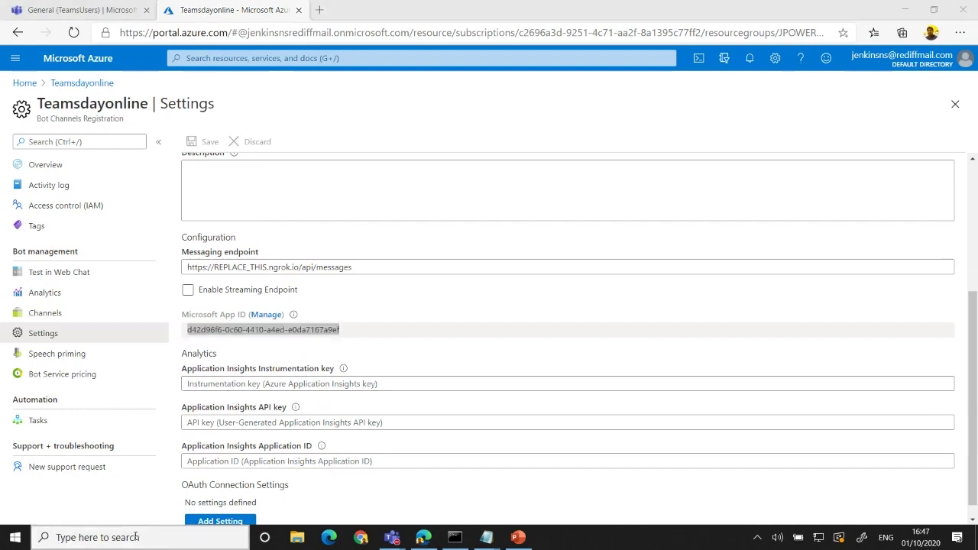
{"action": "type", "text": "not"}
{"action": "key", "text": "Return"}
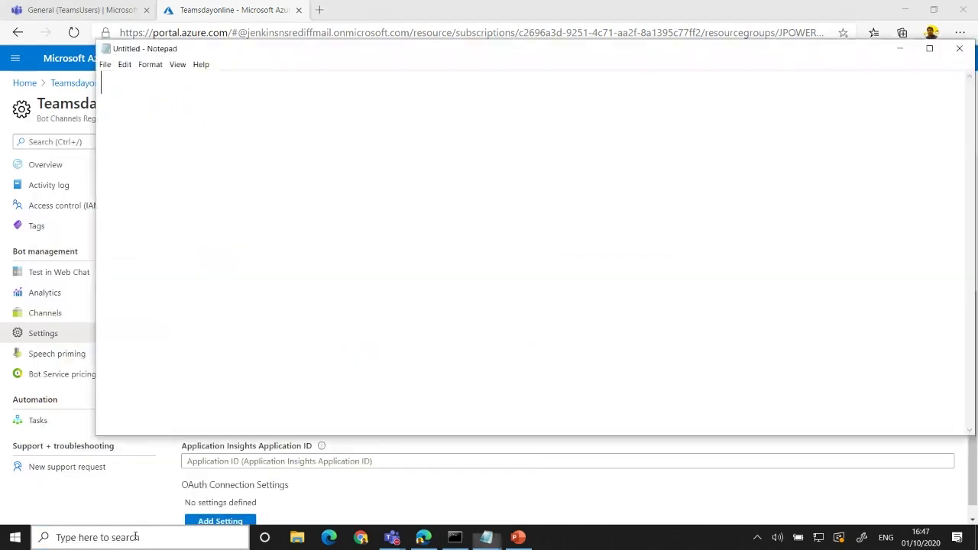
{"action": "key", "text": "ctrl+v"}
Step: Return to the bot settings in Azure and open the certificates and secrets management for its Microsoft App ID
{"action": "left_click", "coordinate": [423, 538]}
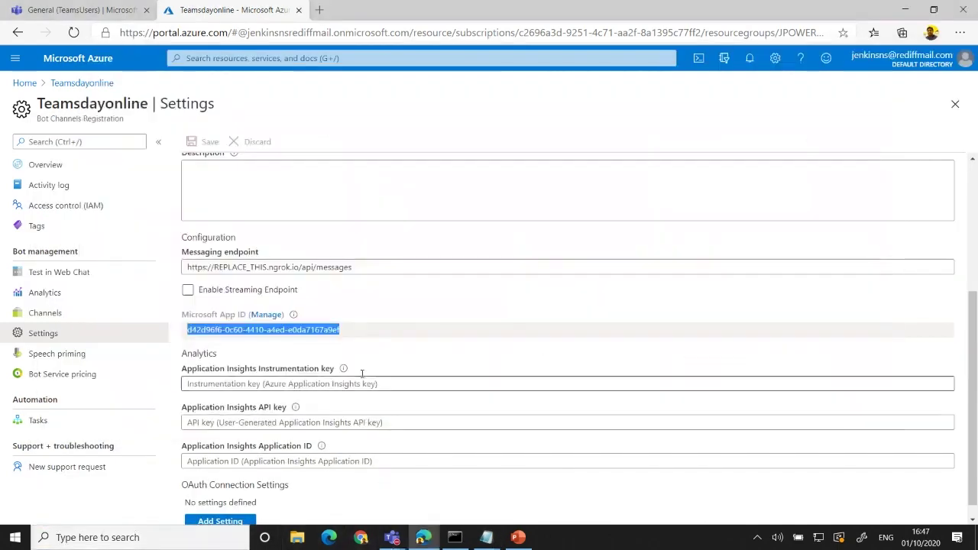
{"action": "left_click", "coordinate": [264, 327]}
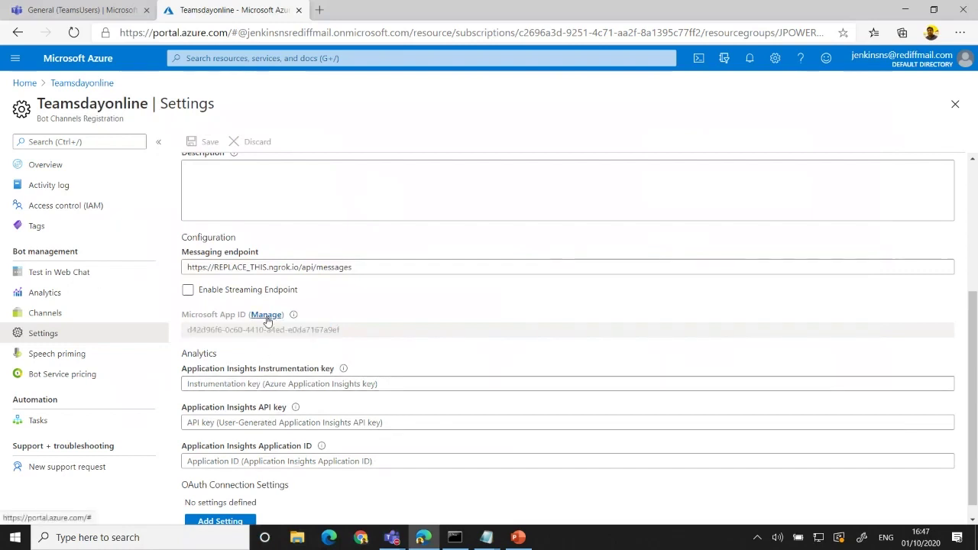
{"action": "left_click", "coordinate": [266, 316]}
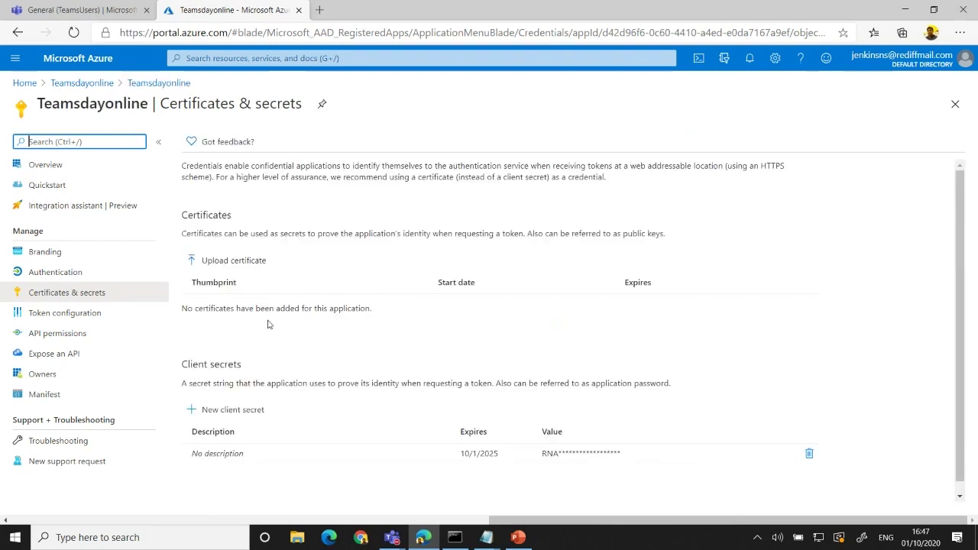
{"action": "scroll", "coordinate": [286, 348], "scroll_direction": "down", "scroll_amount": 1}
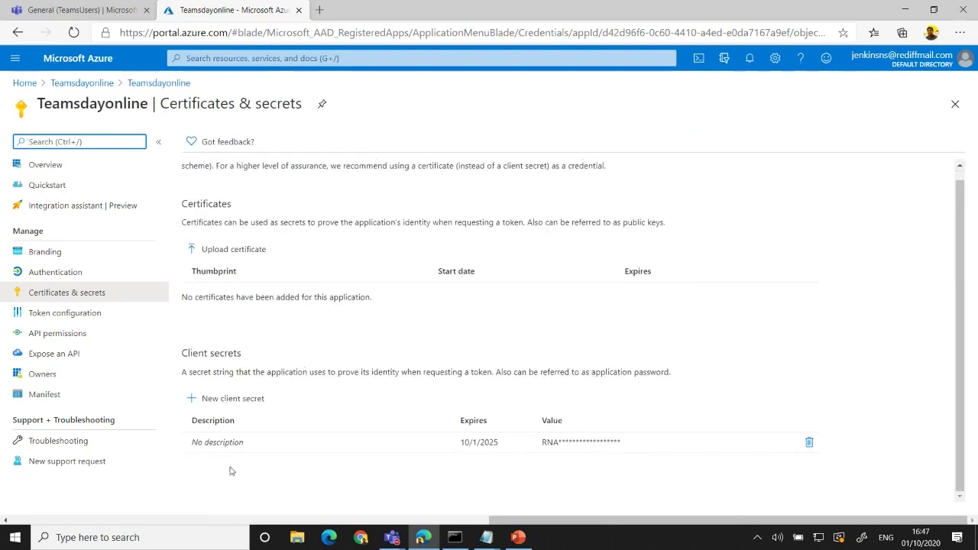
Step: Add a client secret with the description Teamsdayonline that never expires
{"action": "left_click", "coordinate": [229, 398]}
{"action": "type", "text": "Team"}
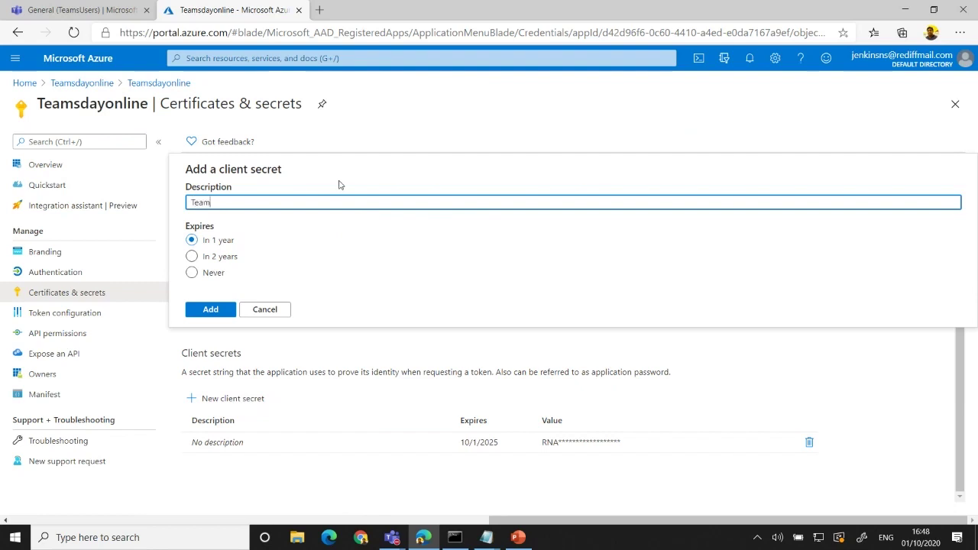
{"action": "type", "text": "sdayonline"}
{"action": "left_click", "coordinate": [192, 273]}
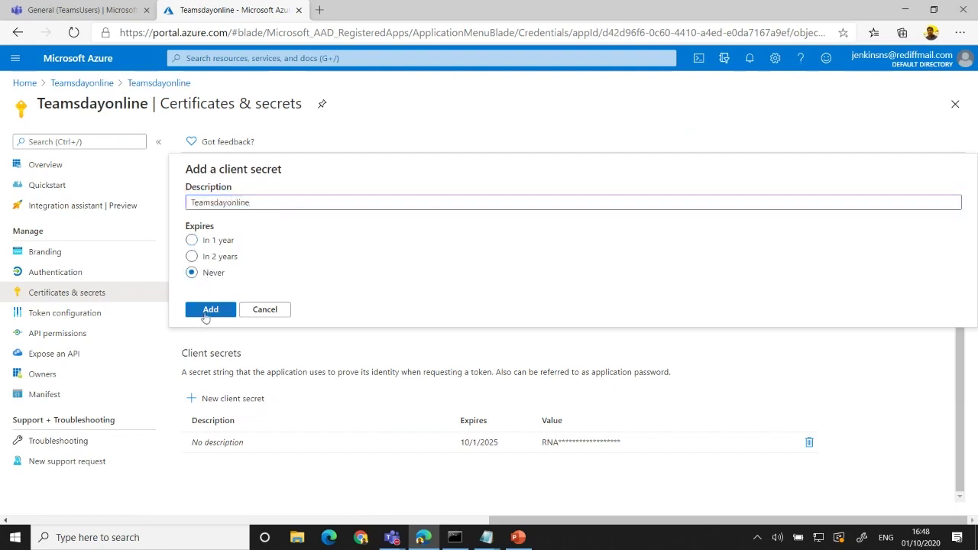
{"action": "left_click", "coordinate": [204, 312]}
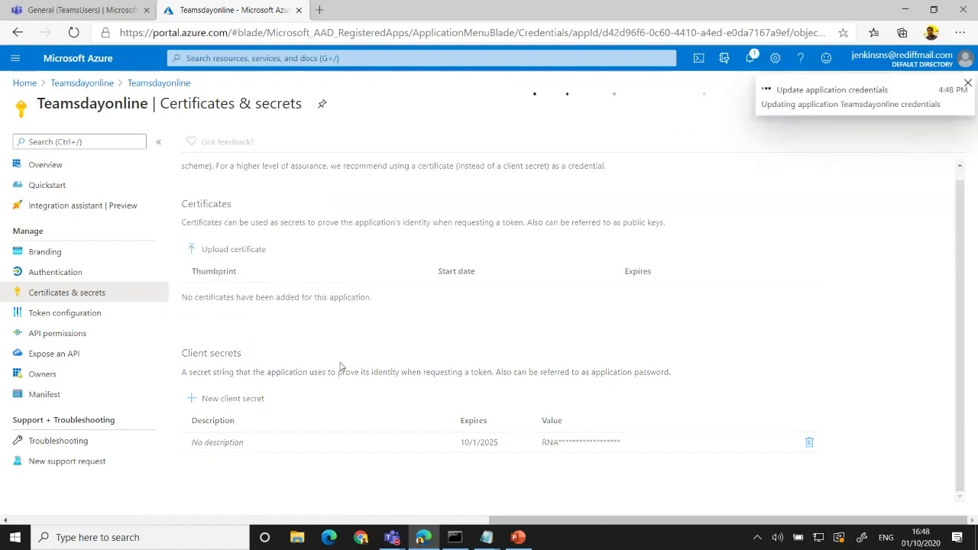
Step: Copy the new client secret's value into the Notepad note below the app ID, separated by a blank line, and return to Azure
{"action": "left_click", "coordinate": [791, 442]}
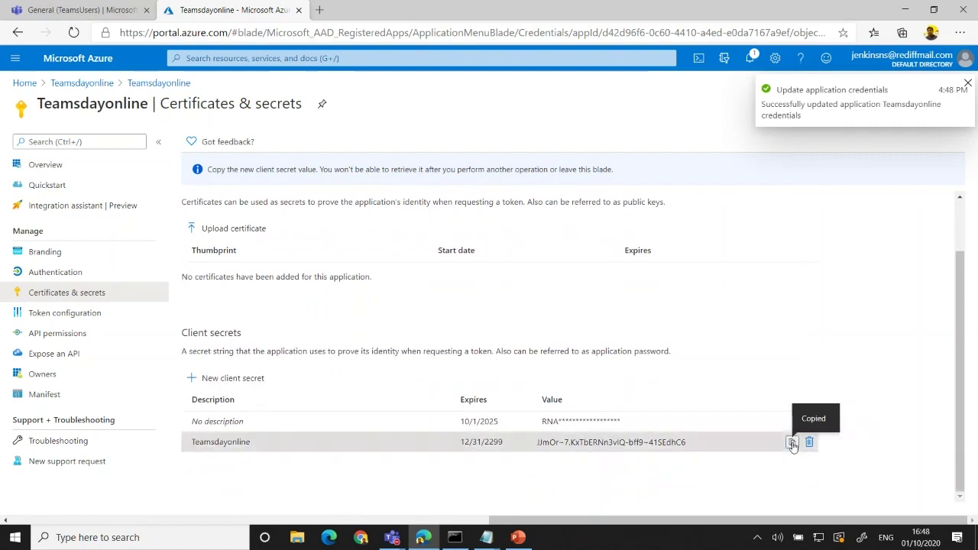
{"action": "key", "text": "alt+Tab"}
{"action": "key", "text": "Return"}
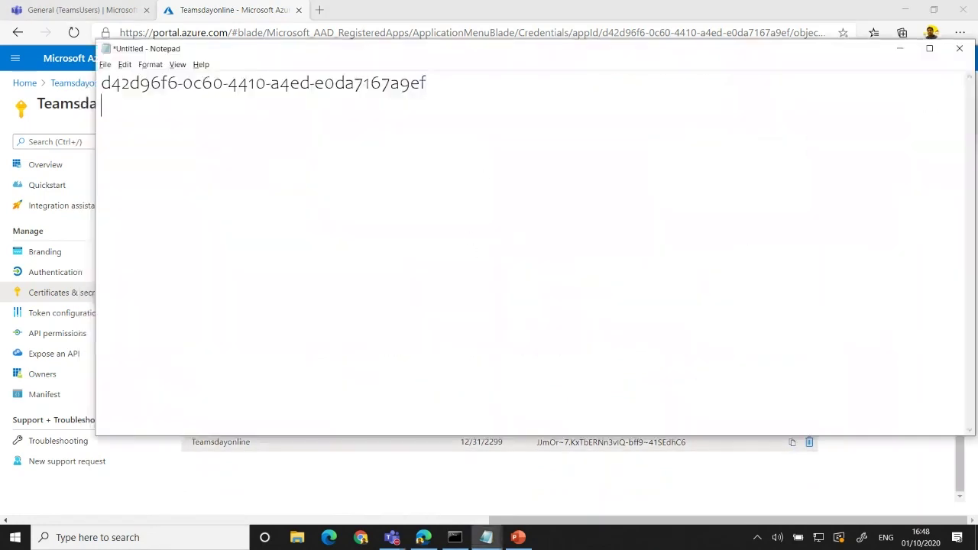
{"action": "key", "text": "ctrl+v"}
{"action": "left_click", "coordinate": [448, 80]}
{"action": "key", "text": "Return"}
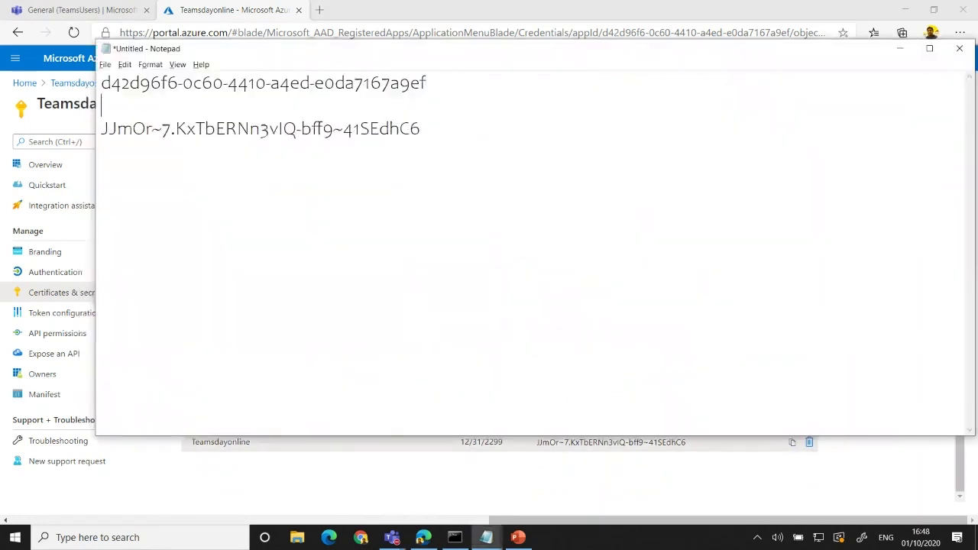
{"action": "key", "text": "alt+Tab"}
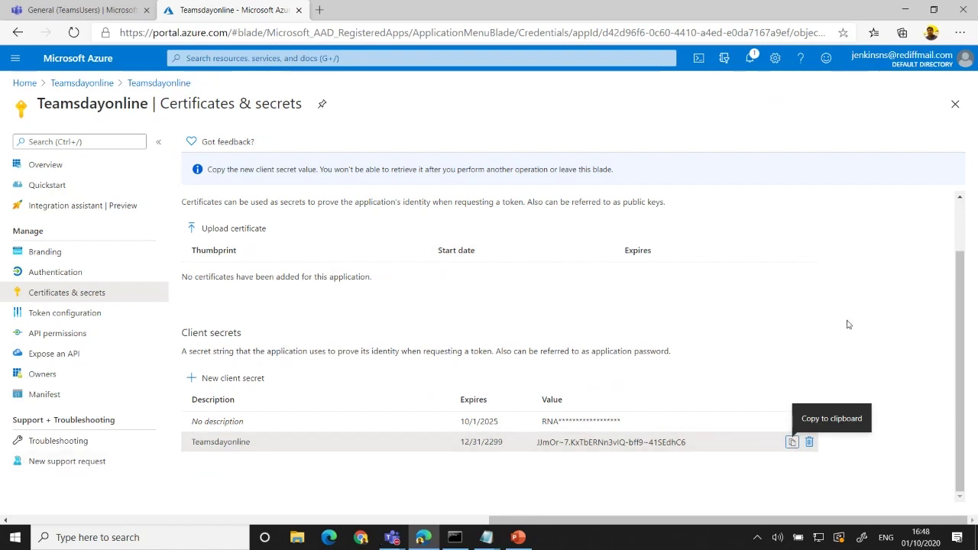
{"action": "scroll", "coordinate": [242, 254], "scroll_direction": "up", "scroll_amount": 1}
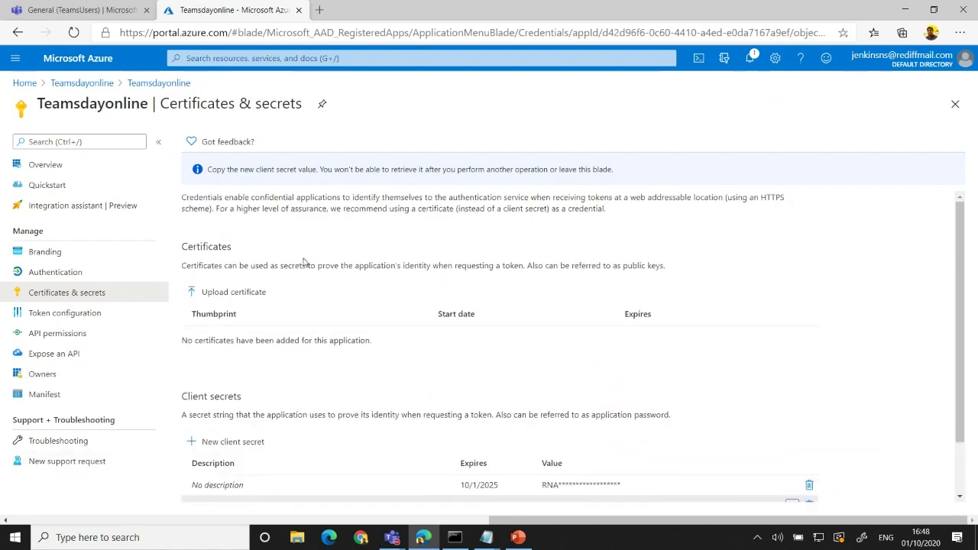
{"action": "scroll", "coordinate": [504, 409], "scroll_direction": "down", "scroll_amount": 1}
{"action": "scroll", "coordinate": [356, 360], "scroll_direction": "up", "scroll_amount": 1}
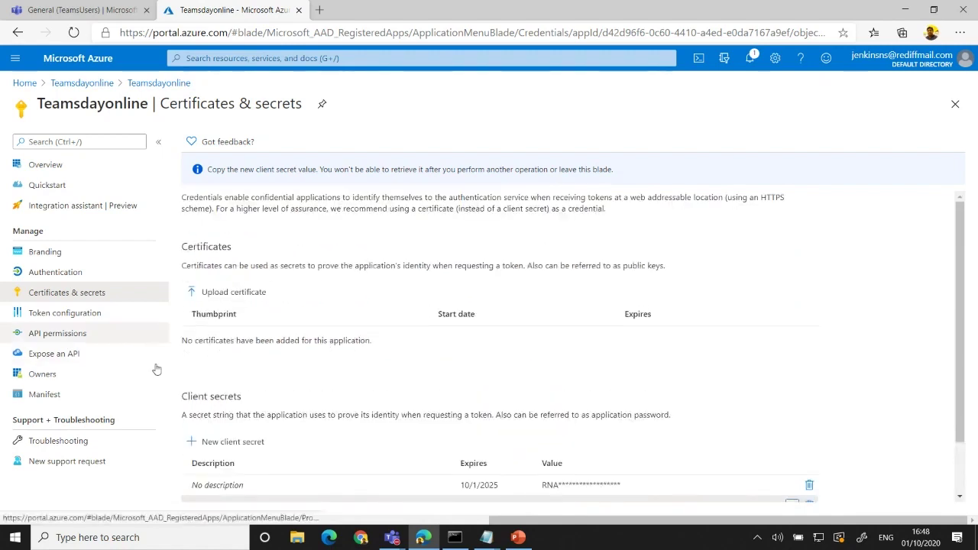
Step: Switch to the PowerShell window and accept teamsdayonline-demo as the solution name, placing the files in the current folder
{"action": "left_click", "coordinate": [455, 538]}
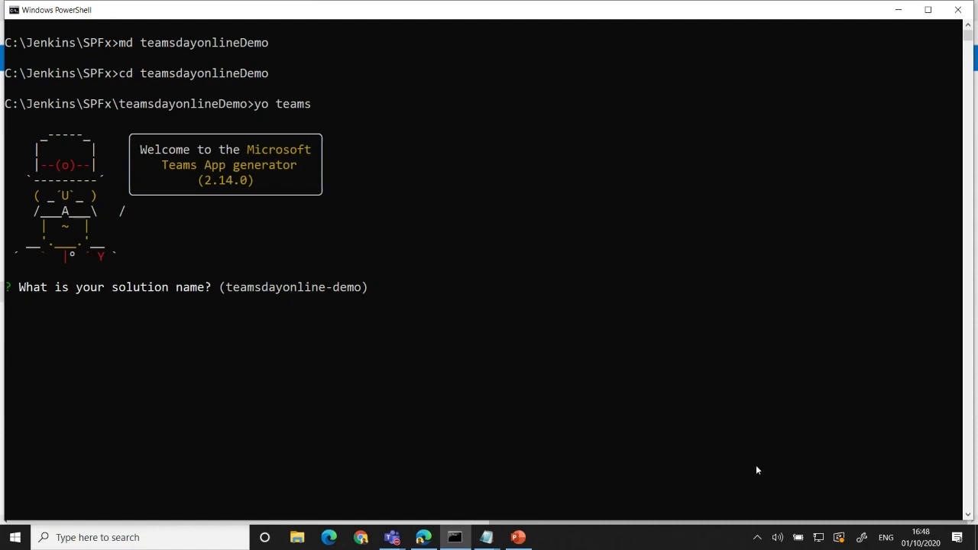
{"action": "key", "text": "Return"}
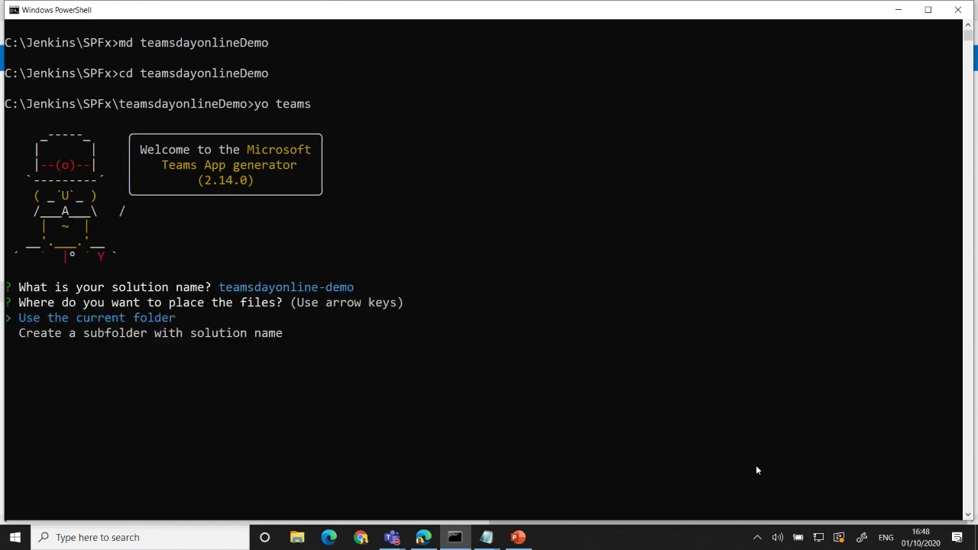
{"action": "key", "text": "Return"}
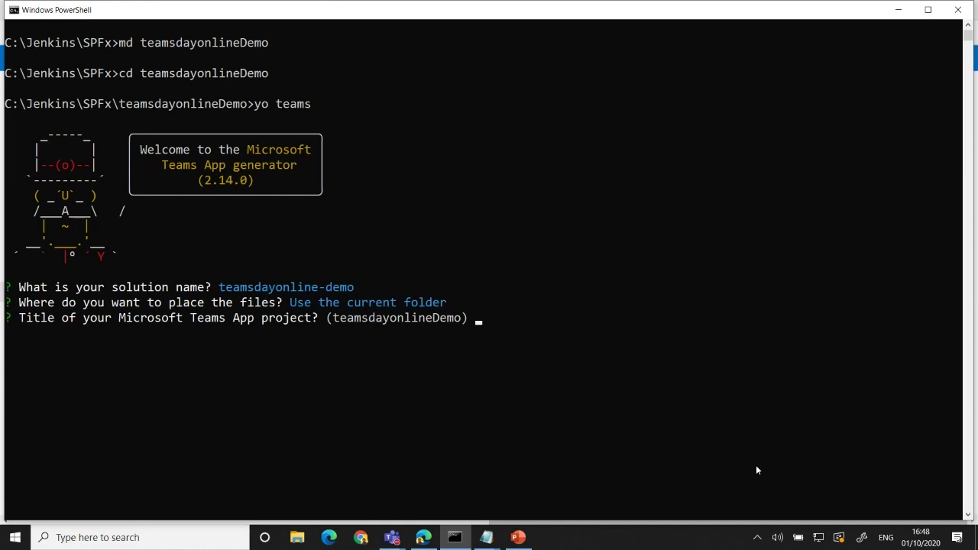
Step: Title the Teams app project Get Books with company JPOWER4 and manifest version v1.6, leaving the Partner ID blank
{"action": "type", "text": "Get B"}
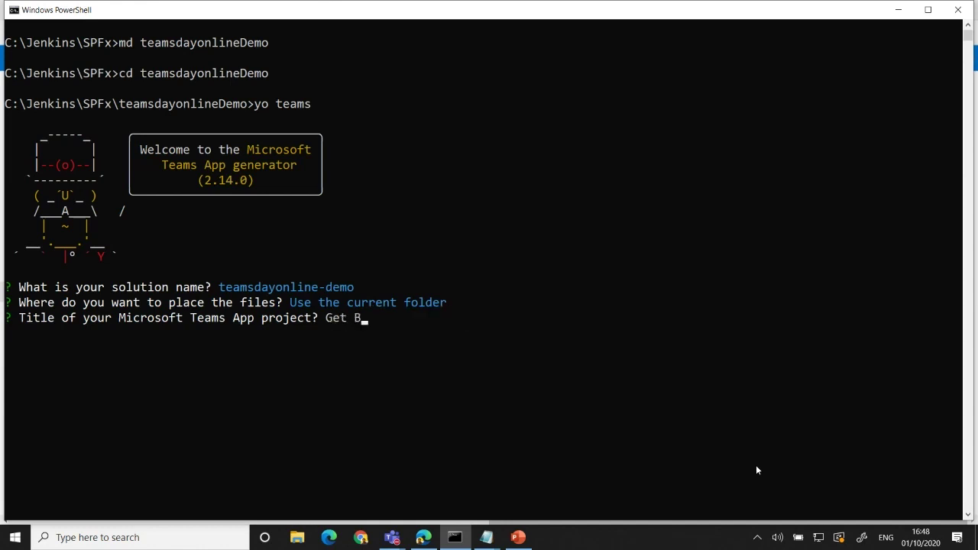
{"action": "type", "text": "ooks"}
{"action": "key", "text": "Return"}
{"action": "key", "text": "Return"}
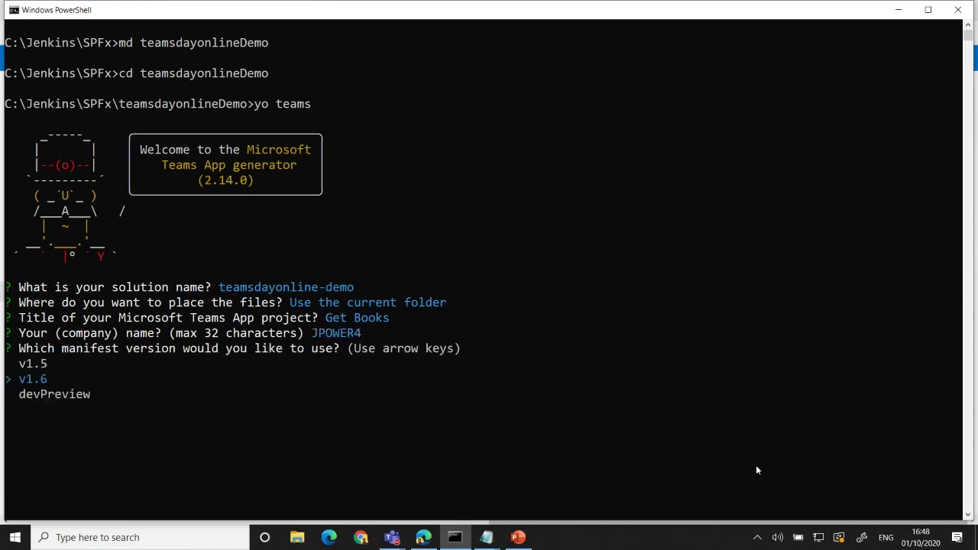
{"action": "key", "text": "Return"}
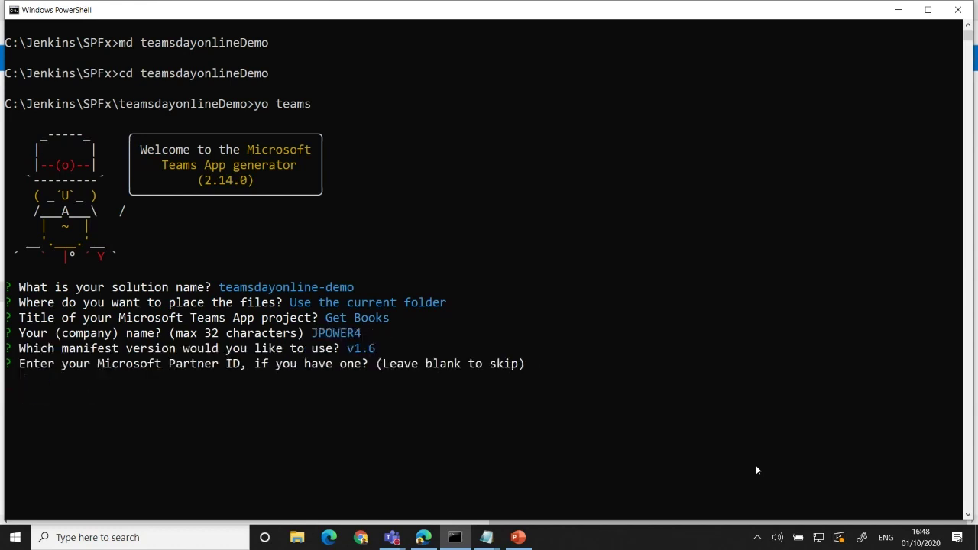
{"action": "key", "text": "Return"}
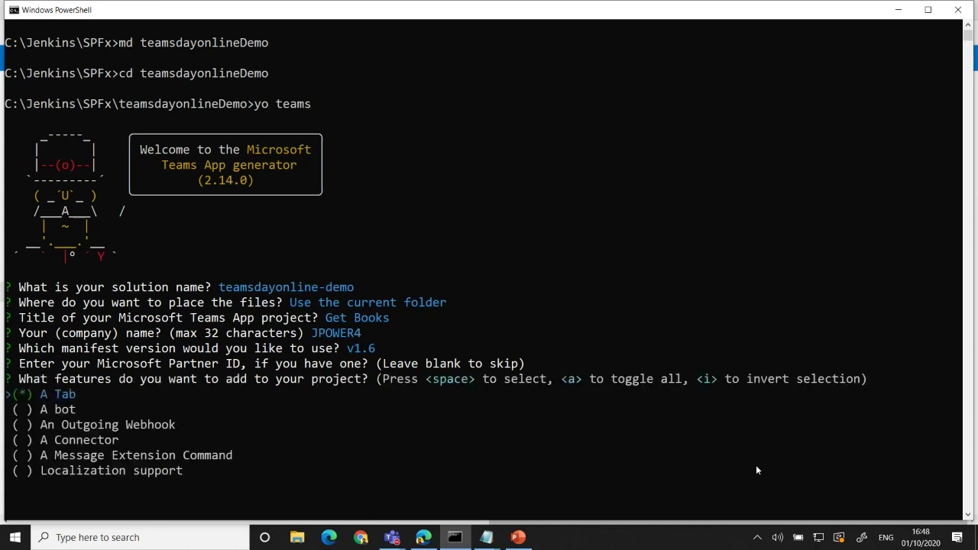
Step: Deselect the Tab feature and choose only A Message Extension Command for the project
{"action": "key", "text": "space"}
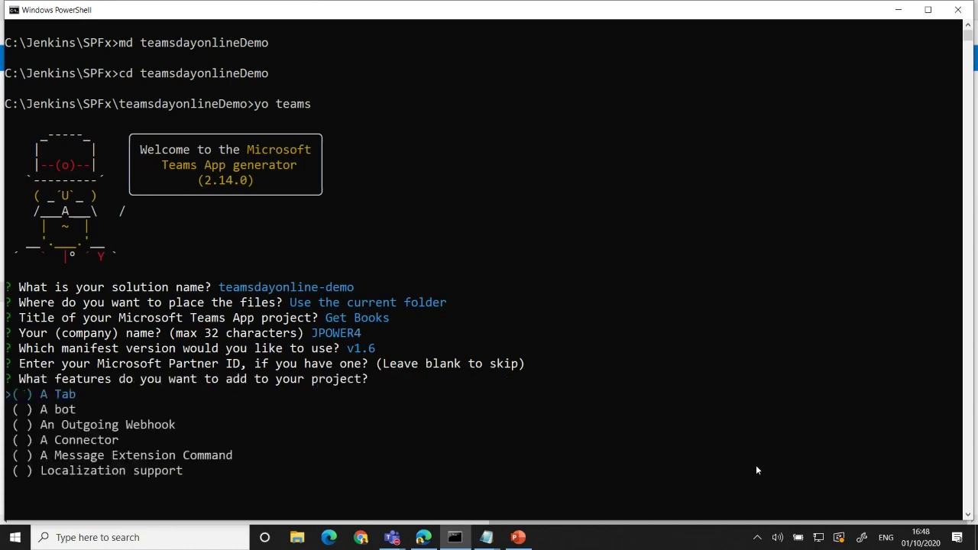
{"action": "key", "text": "Down"}
{"action": "key", "text": "Down"}
{"action": "key", "text": "Down"}
{"action": "key", "text": "Down"}
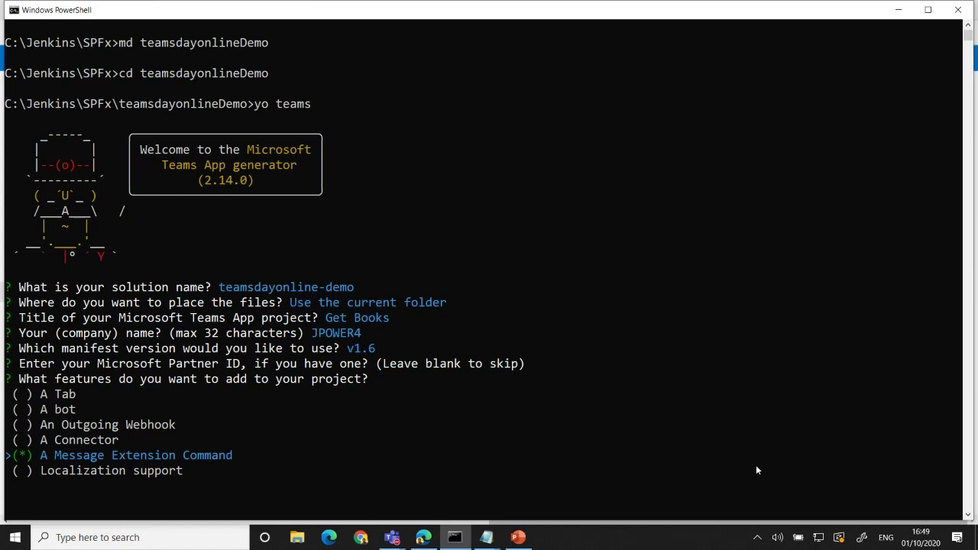
{"action": "key", "text": "Return"}
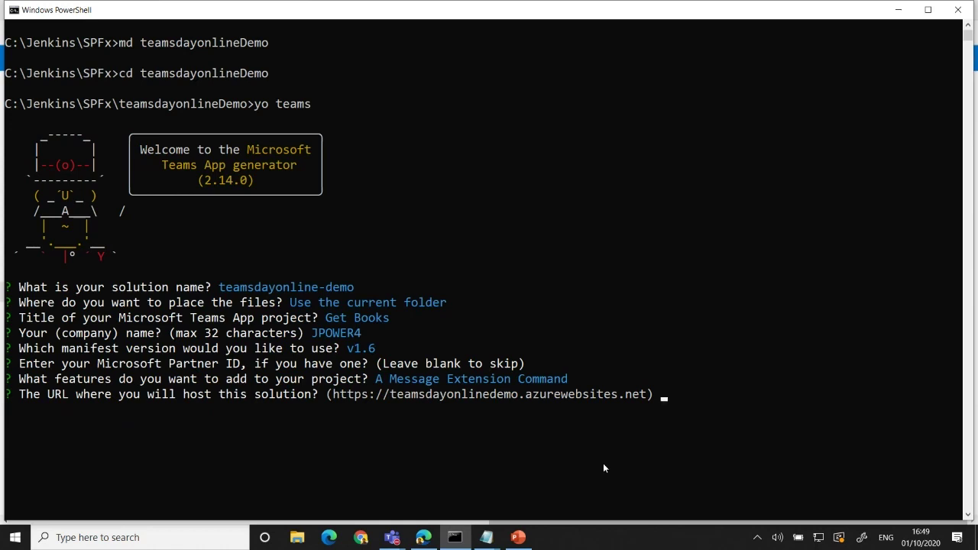
{"action": "key", "text": "Return"}
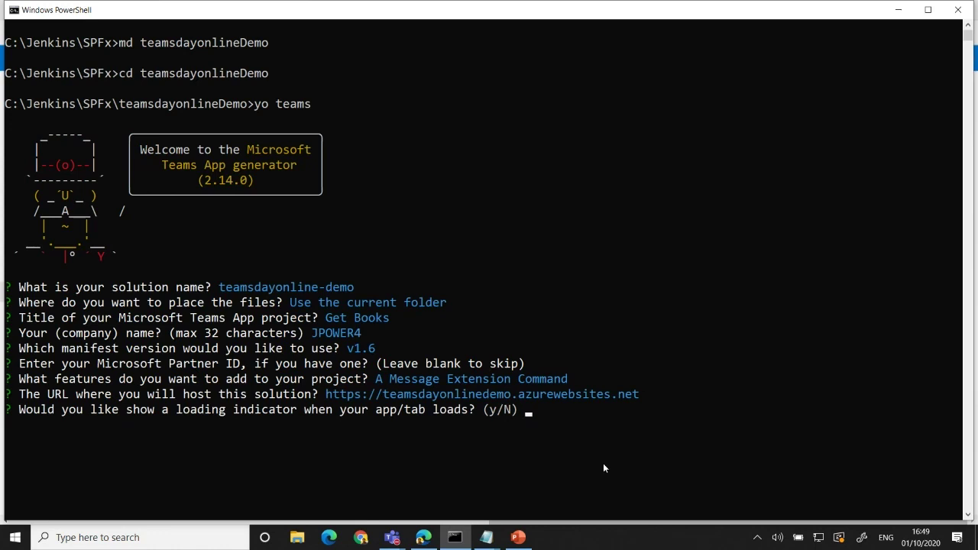
{"action": "type", "text": "n"}
{"action": "key", "text": "Return"}
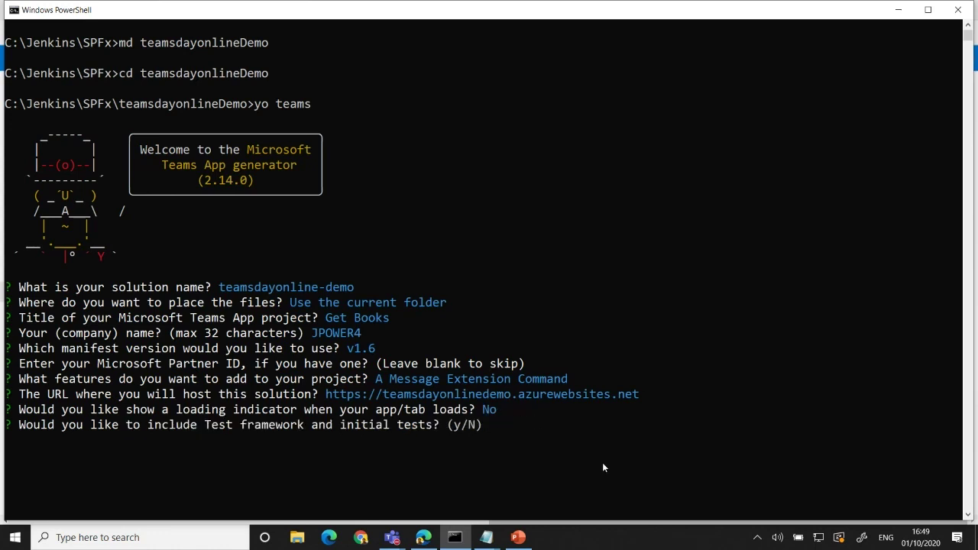
{"action": "type", "text": "n"}
{"action": "key", "text": "Return"}
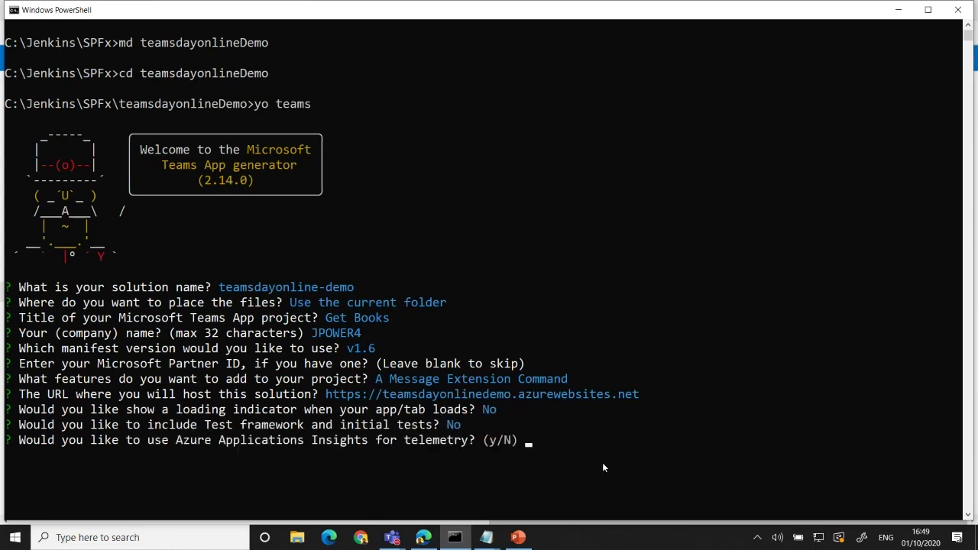
{"action": "type", "text": "n"}
{"action": "key", "text": "Return"}
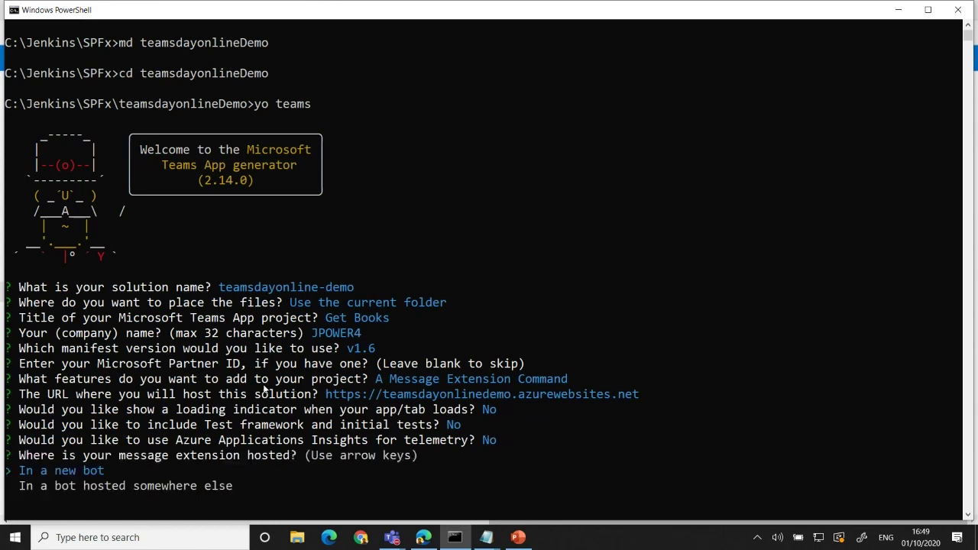
Step: Host the message extension in a new bot and supply the Microsoft App ID copied from the Notepad note
{"action": "scroll", "coordinate": [241, 400], "scroll_direction": "down", "scroll_amount": 1}
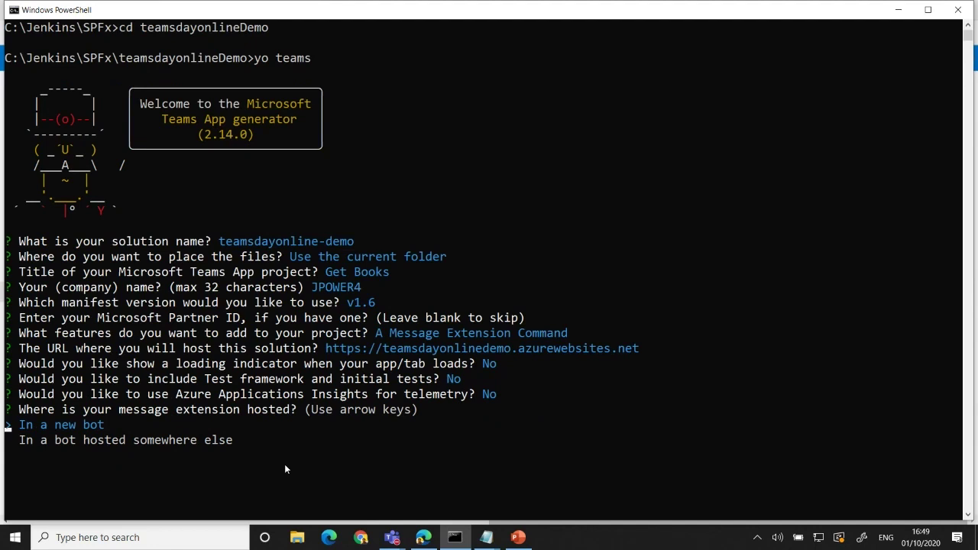
{"action": "key", "text": "Return"}
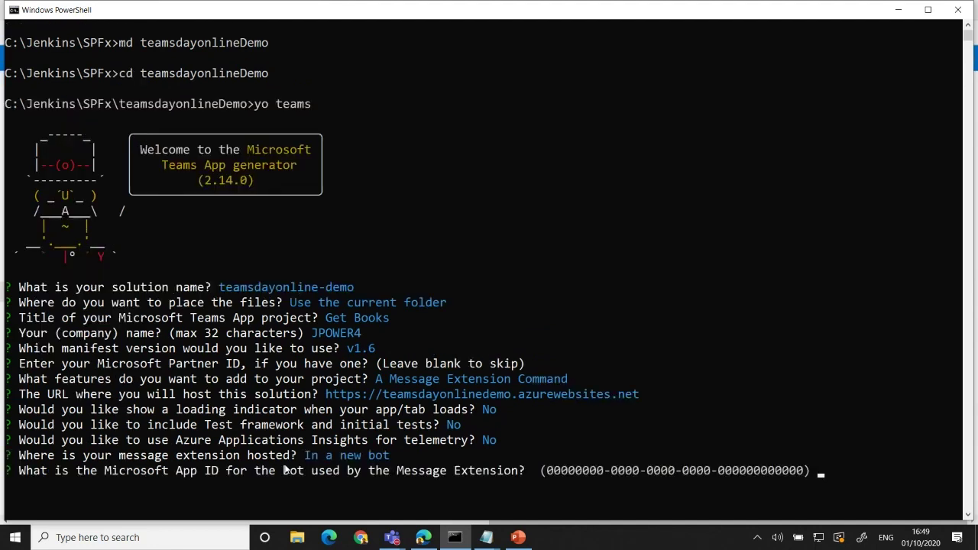
{"action": "left_click", "coordinate": [486, 537]}
{"action": "left_click", "coordinate": [795, 495]}
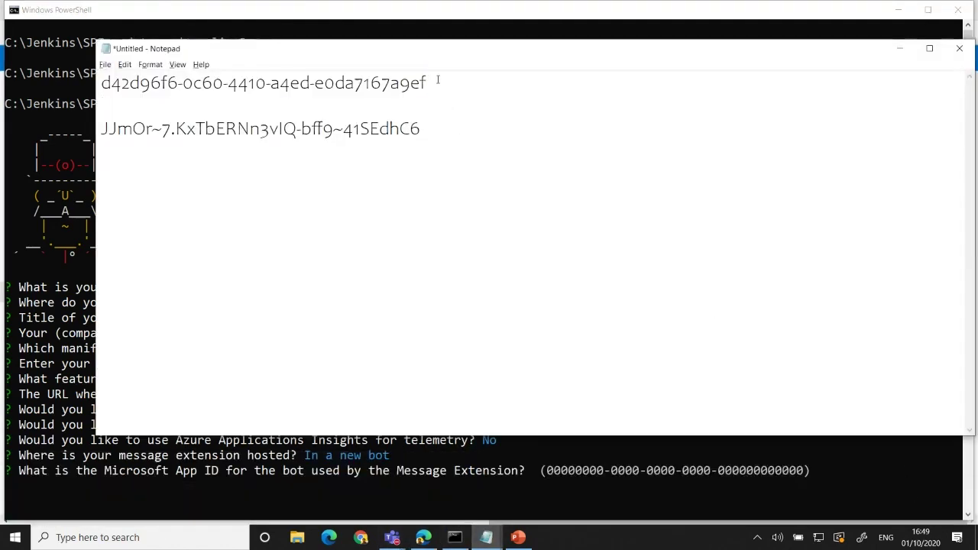
{"action": "left_click_drag", "start_coordinate": [428, 83], "coordinate": [73, 84]}
{"action": "key", "text": "ctrl+c"}
{"action": "left_click", "coordinate": [857, 483]}
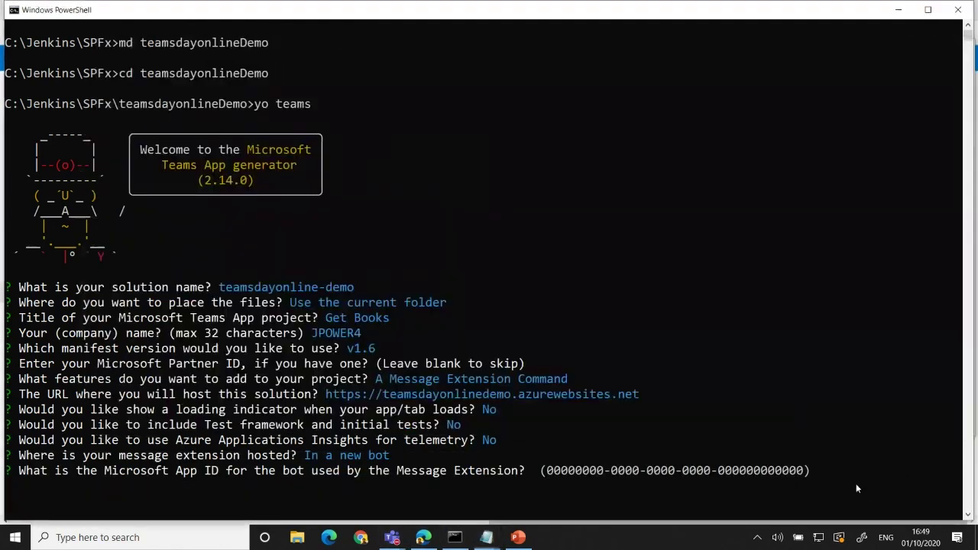
{"action": "right_click", "coordinate": [860, 485]}
{"action": "key", "text": "Return"}
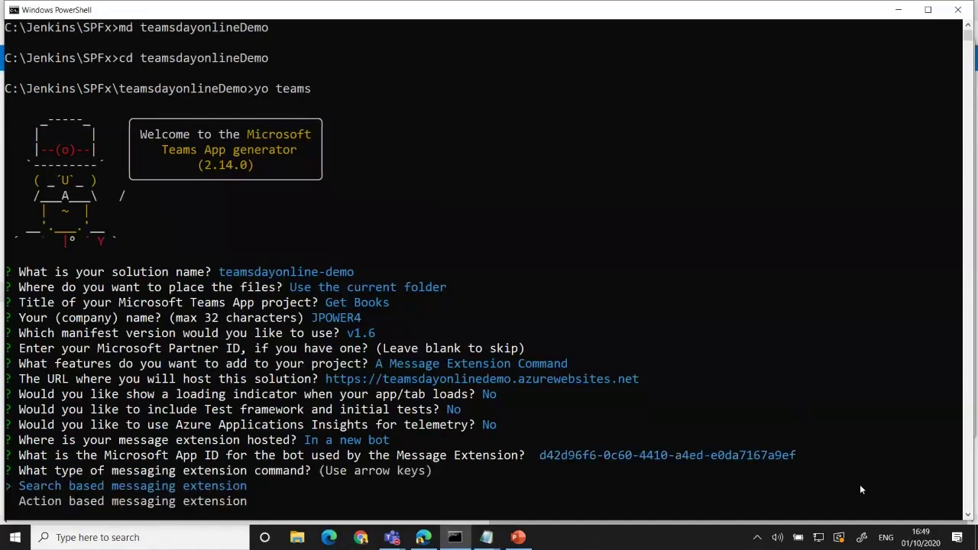
Step: Choose an action based messaging extension that works only from the command box
{"action": "key", "text": "Down"}
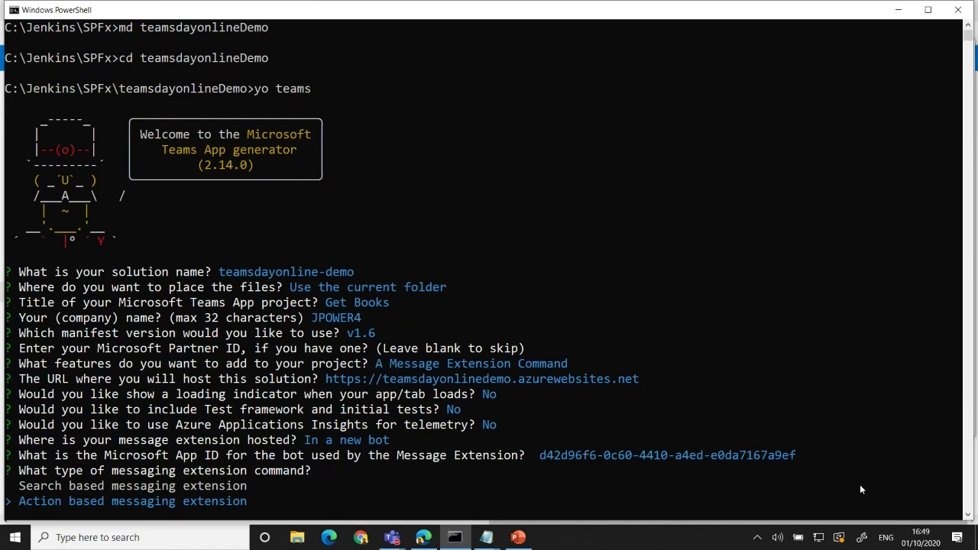
{"action": "key", "text": "Return"}
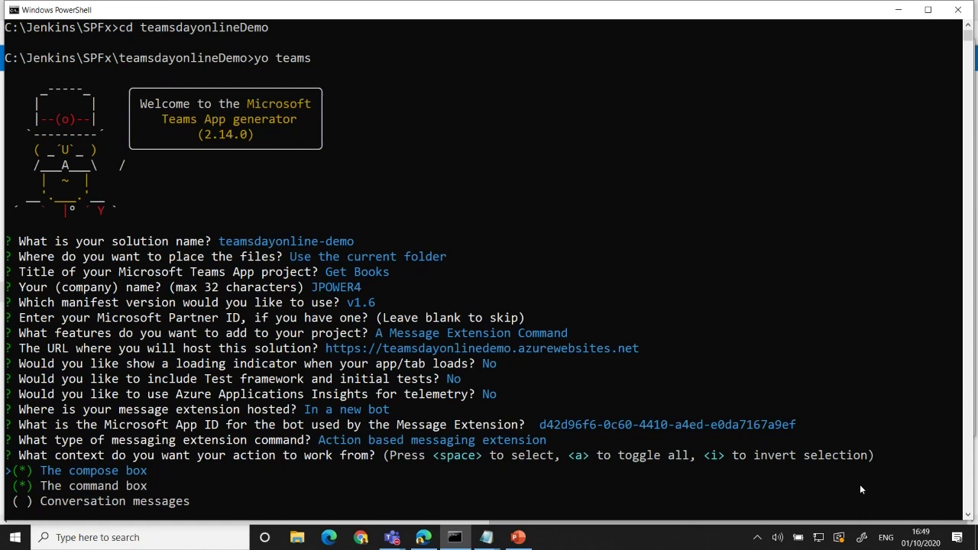
{"action": "key", "text": "space"}
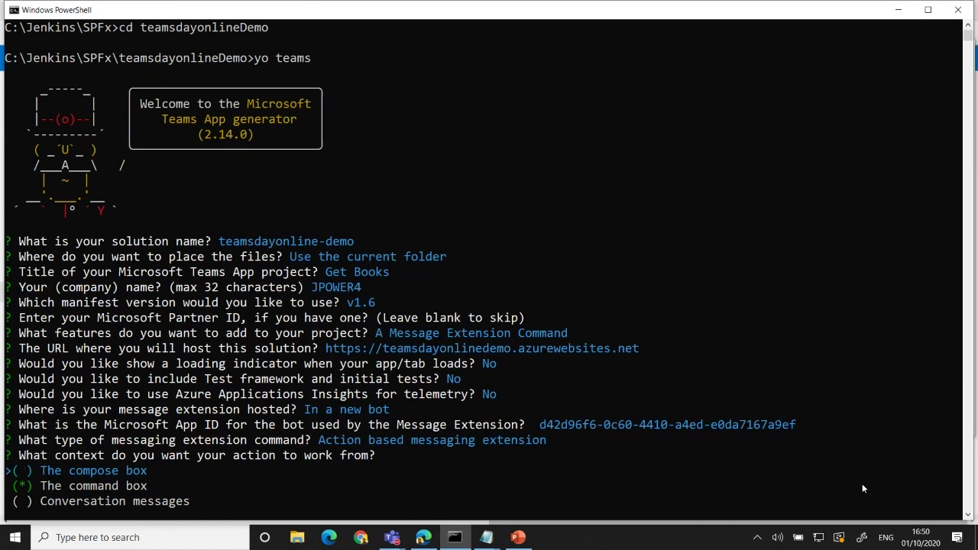
{"action": "key", "text": "Return"}
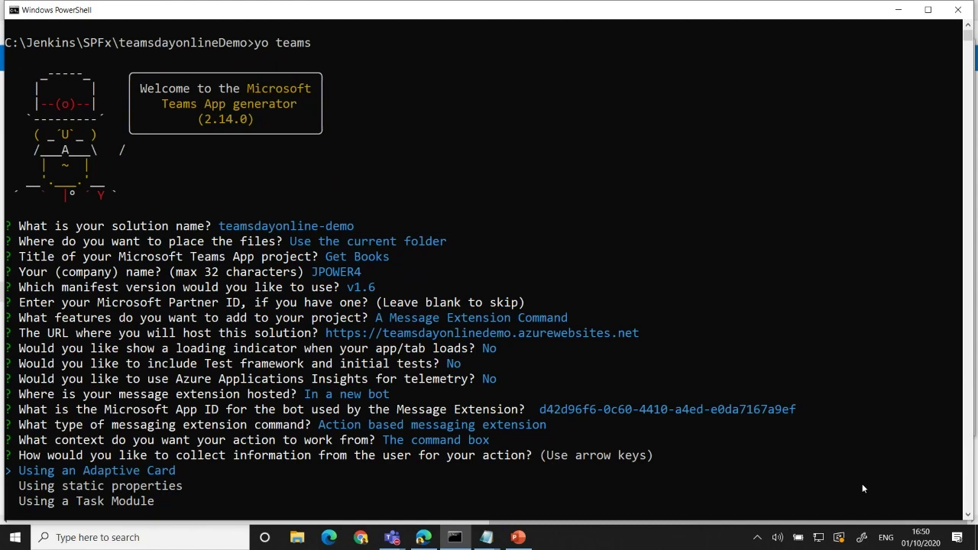
Step: Collect user information with an Adaptive Card, without configuration or authorization, and include a Settings option for the messaging extension
{"action": "key", "text": "Return"}
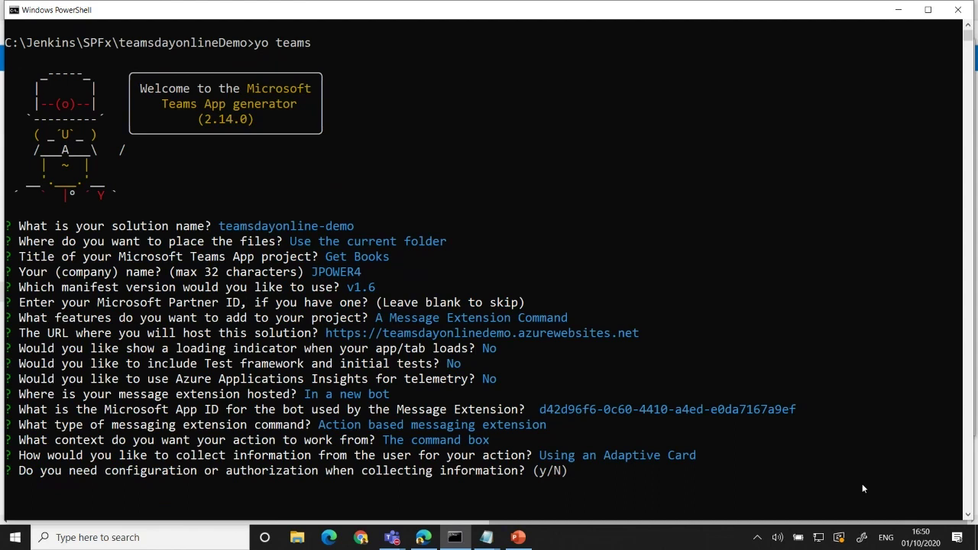
{"action": "type", "text": "n"}
{"action": "key", "text": "Return"}
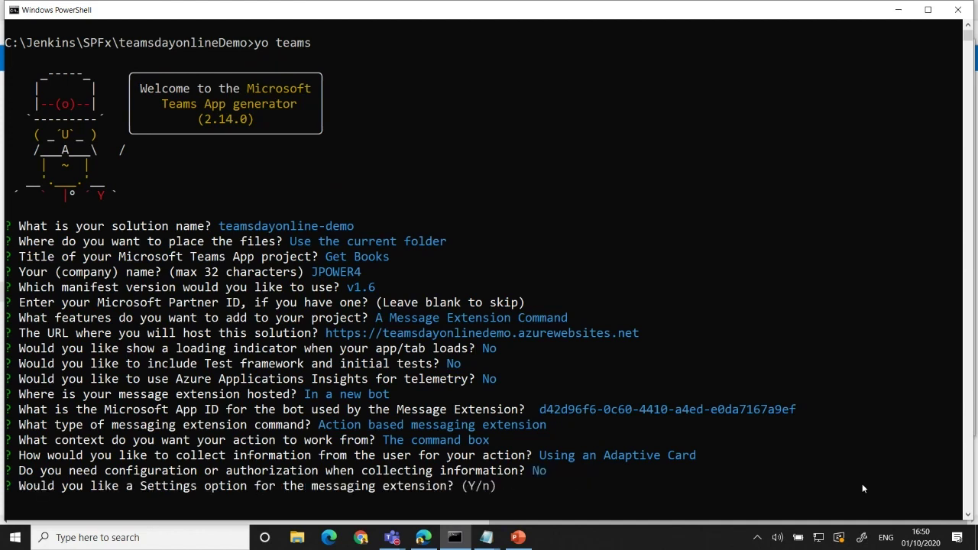
{"action": "type", "text": "y"}
{"action": "key", "text": "Return"}
{"action": "scroll", "coordinate": [771, 411], "scroll_direction": "down", "scroll_amount": 2}
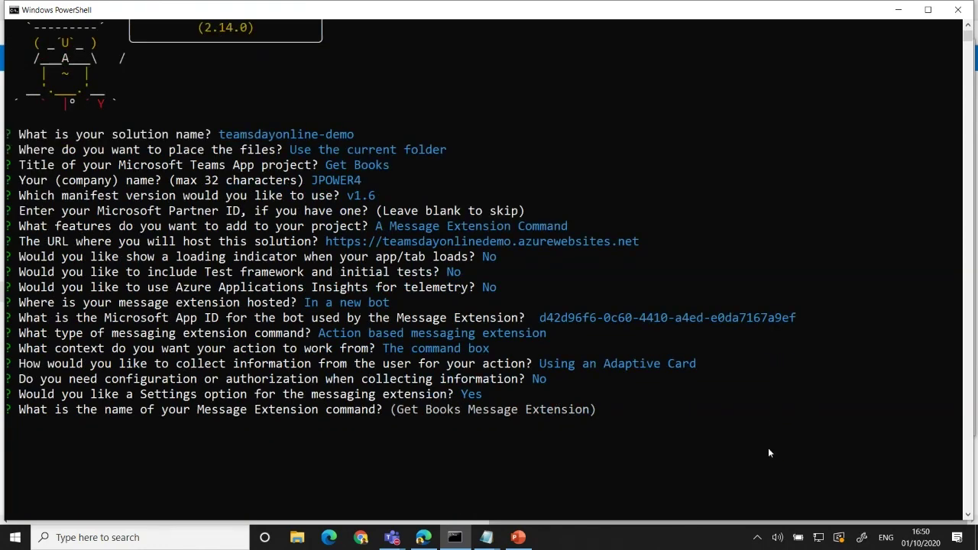
Step: Name the message extension command GetBooks and accept the default description to start generating the project
{"action": "type", "text": "Get"}
{"action": "key", "text": "BackSpace"}
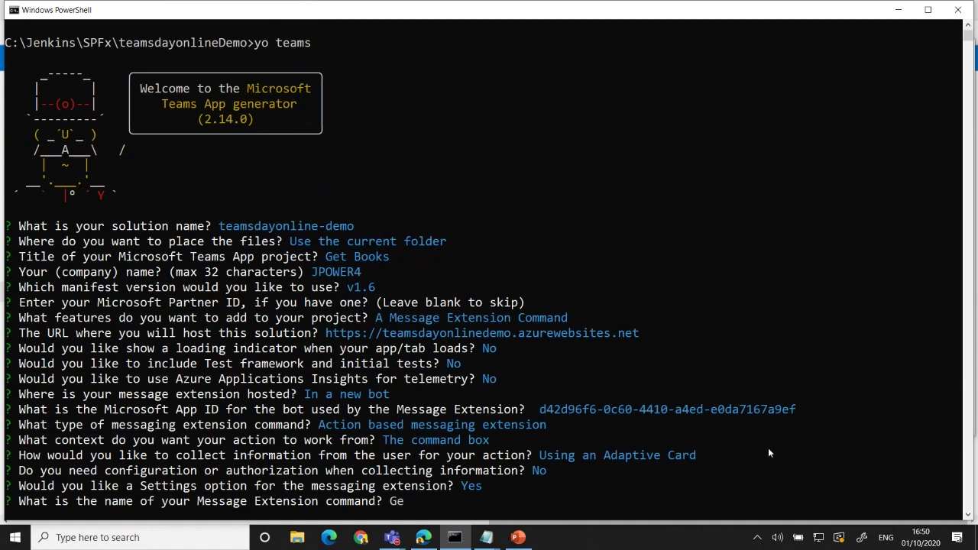
{"action": "type", "text": "tBooks"}
{"action": "key", "text": "Return"}
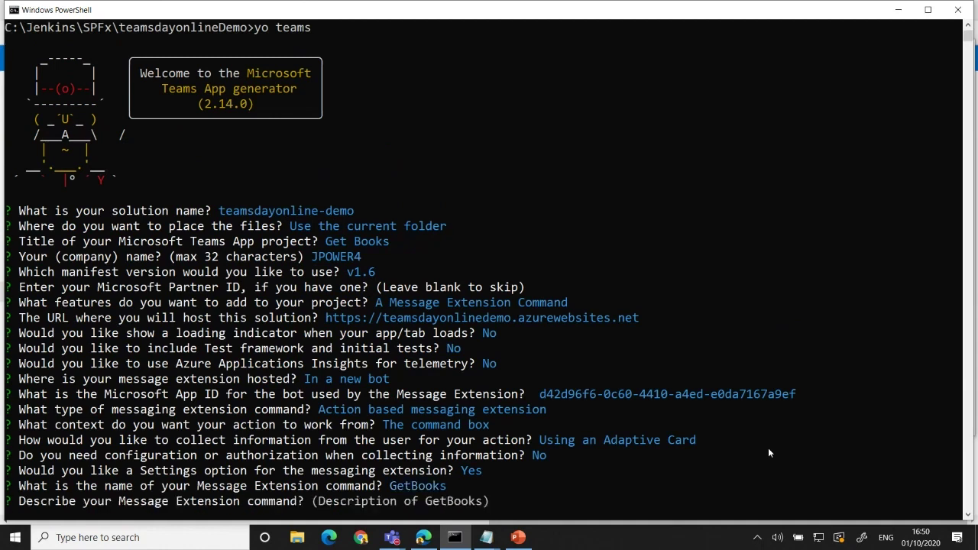
{"action": "key", "text": "Return"}
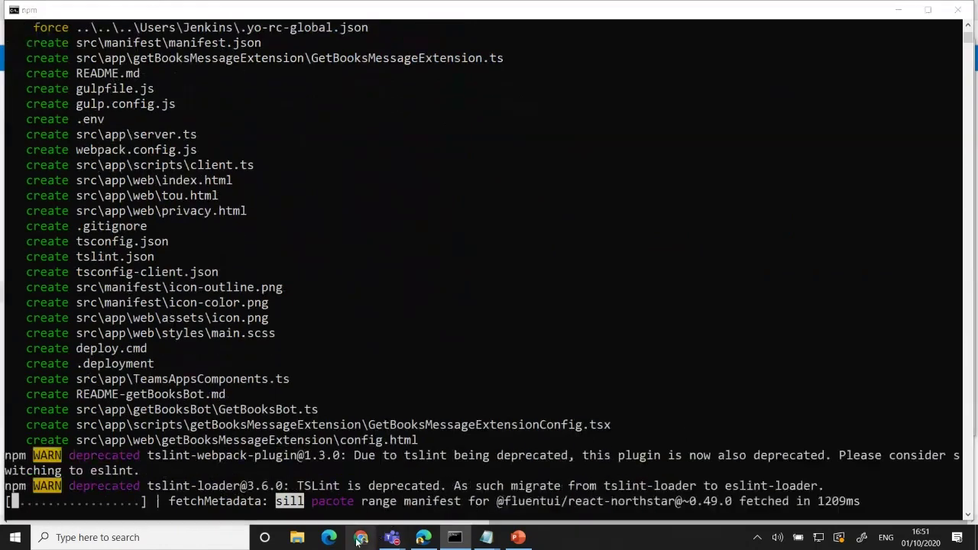
Step: Review the Teamsdayonline bot's settings in Azure, including its messaging endpoint, and return to the console to check the package installation
{"action": "left_click", "coordinate": [430, 537]}
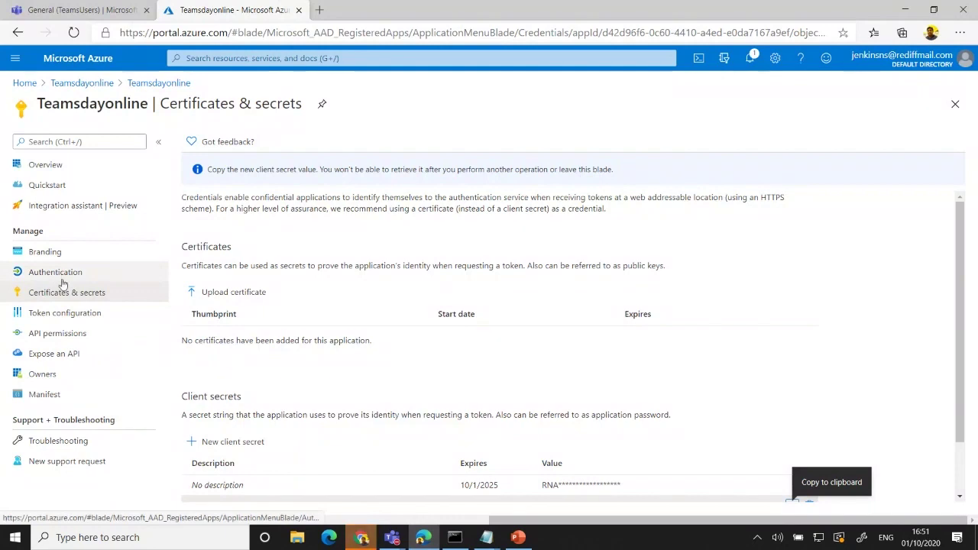
{"action": "left_click", "coordinate": [102, 84]}
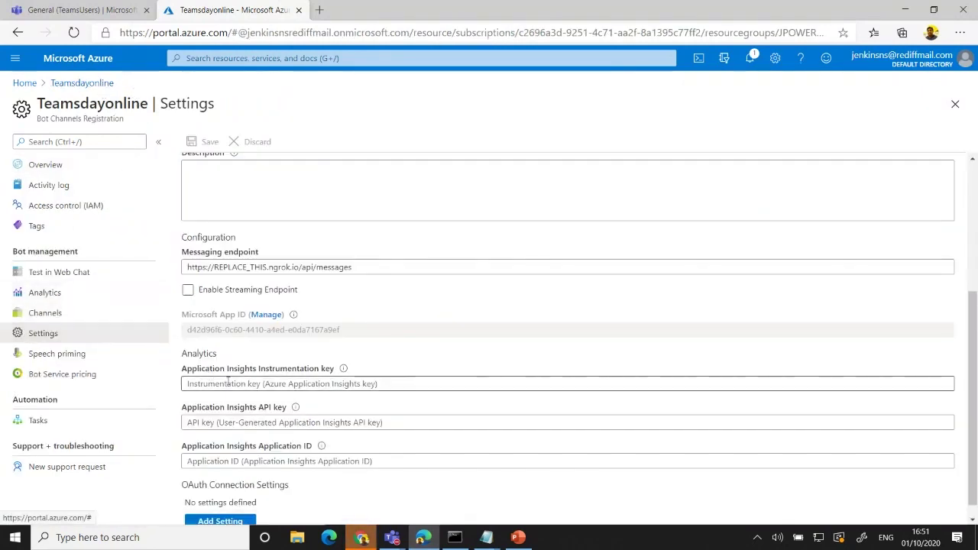
{"action": "scroll", "coordinate": [405, 489], "scroll_direction": "down", "scroll_amount": 1}
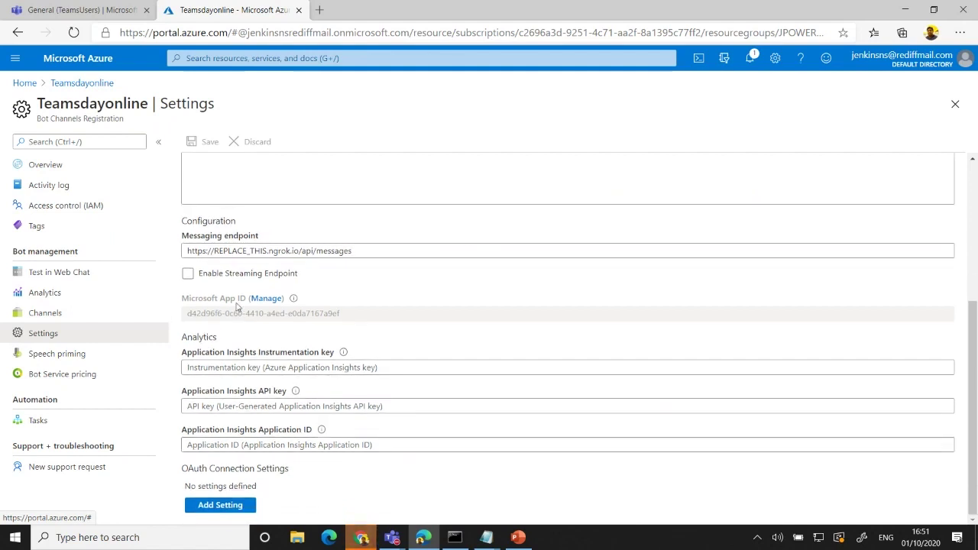
{"action": "scroll", "coordinate": [306, 367], "scroll_direction": "up", "scroll_amount": 2}
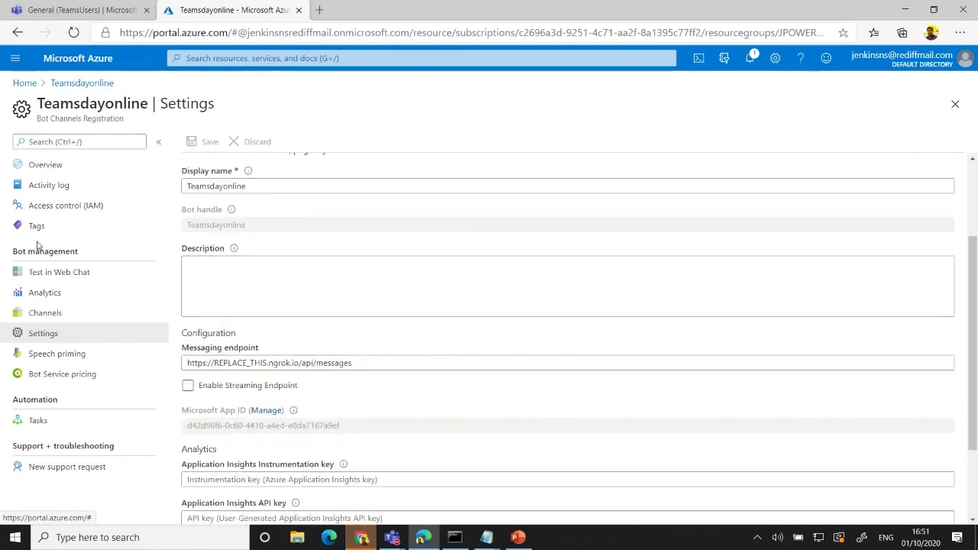
{"action": "key", "text": "alt+Tab"}
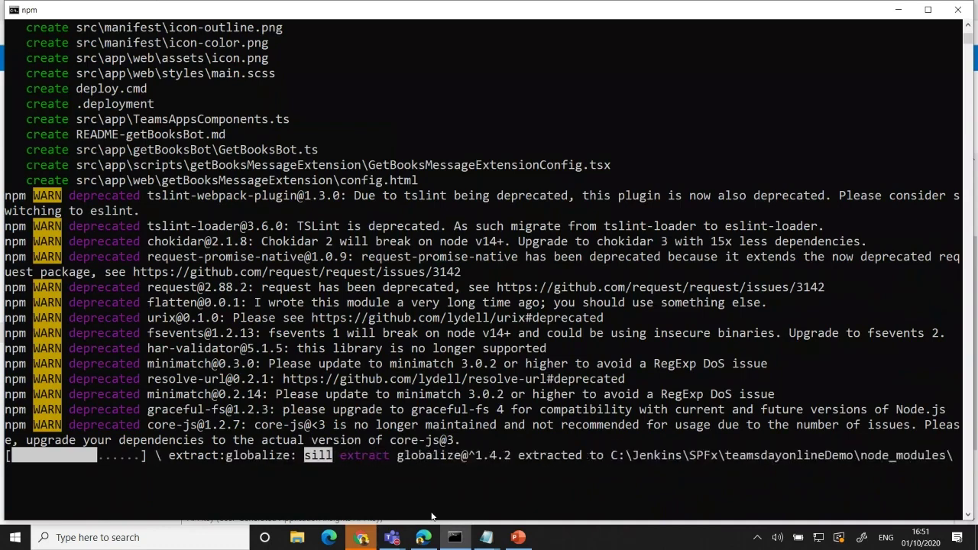
{"action": "scroll", "coordinate": [384, 451], "scroll_direction": "down", "scroll_amount": 1}
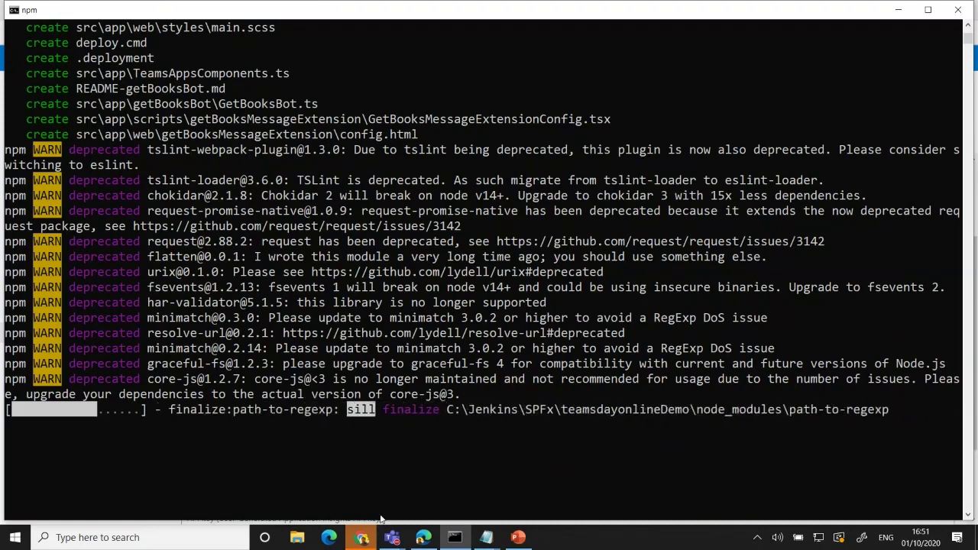
{"action": "mouse_move", "coordinate": [398, 539]}
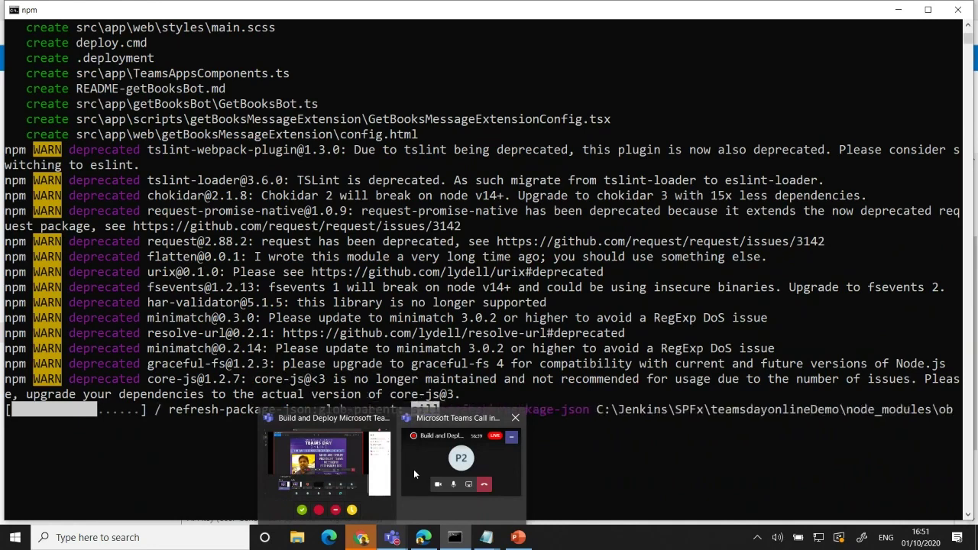
{"action": "left_click", "coordinate": [642, 478]}
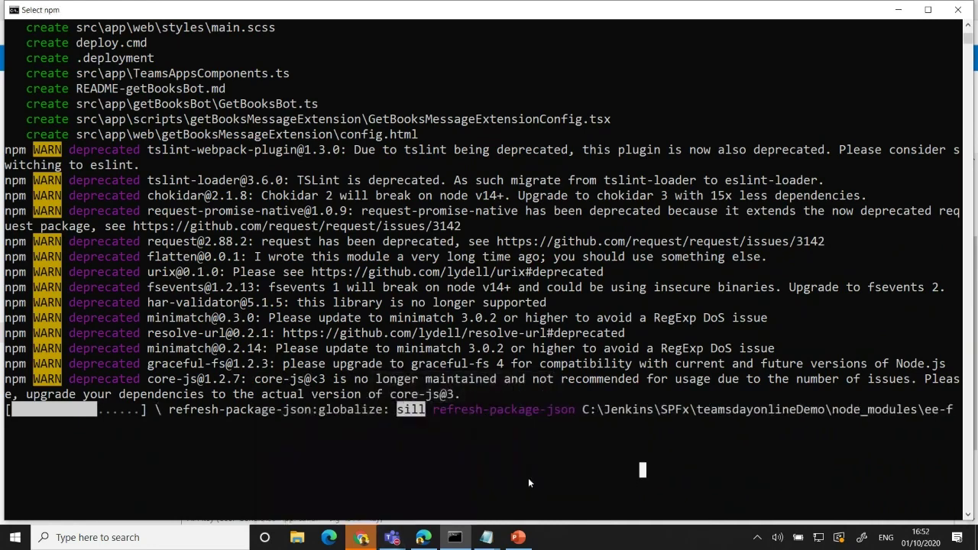
{"action": "left_click", "coordinate": [362, 537]}
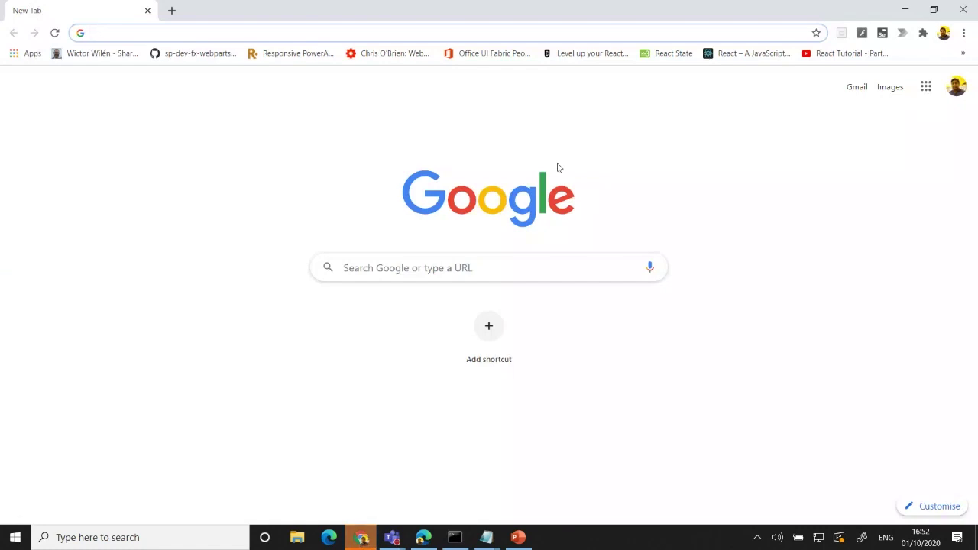
{"action": "left_click", "coordinate": [964, 10]}
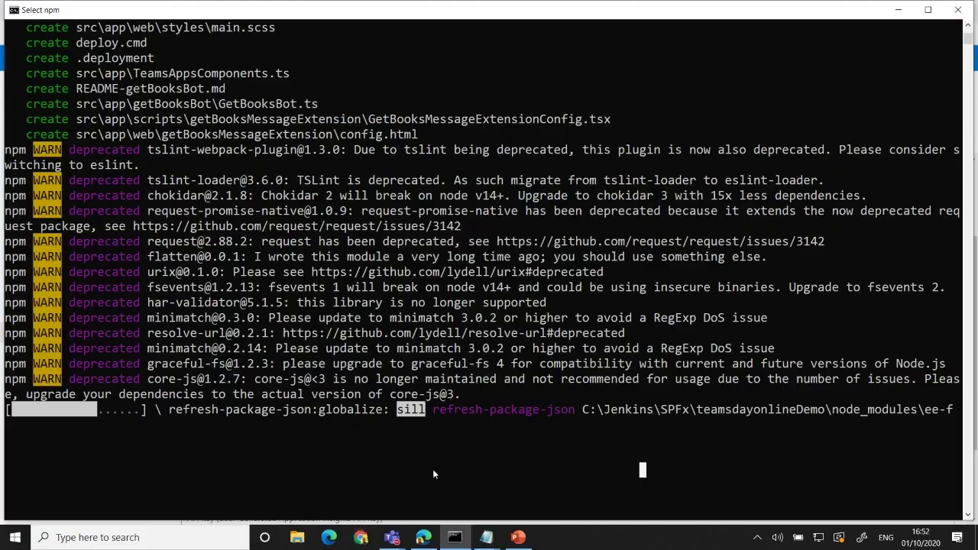
{"action": "scroll", "coordinate": [434, 468], "scroll_direction": "down", "scroll_amount": 3}
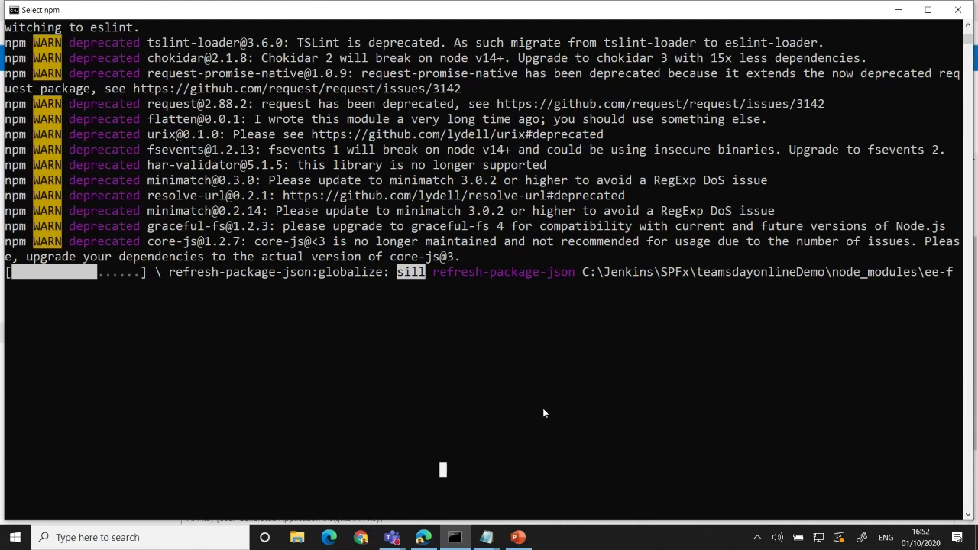
{"action": "key", "text": "Escape"}
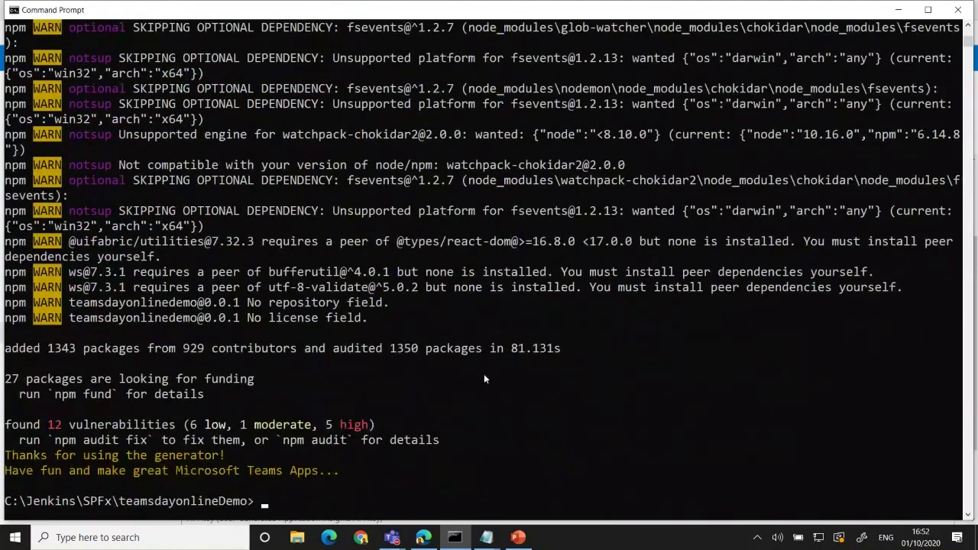
Step: Open the teamsdayonlineDemo folder in Visual Studio Code by running code . and close the Welcome page
{"action": "type", "text": "code"}
{"action": "type", "text": "."}
{"action": "key", "text": "Return"}
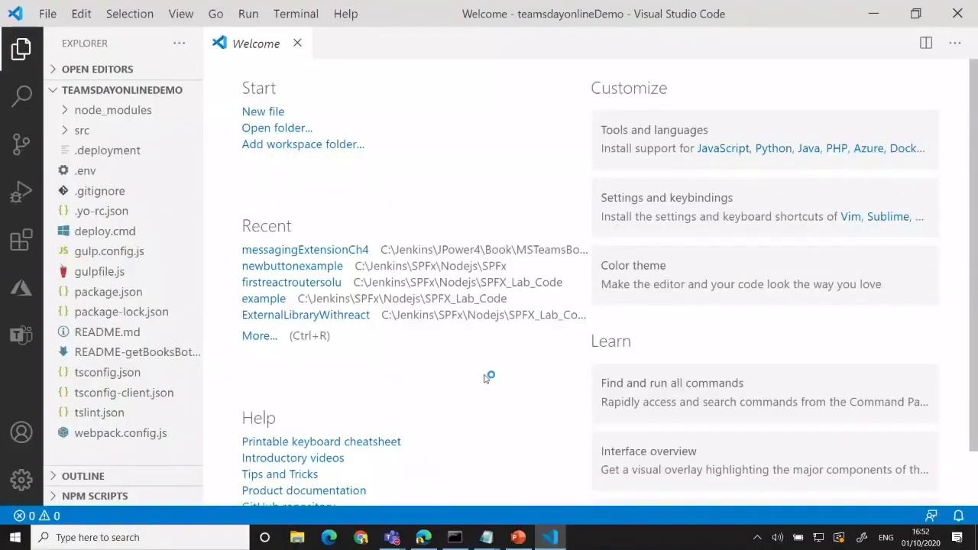
{"action": "left_click", "coordinate": [297, 43]}
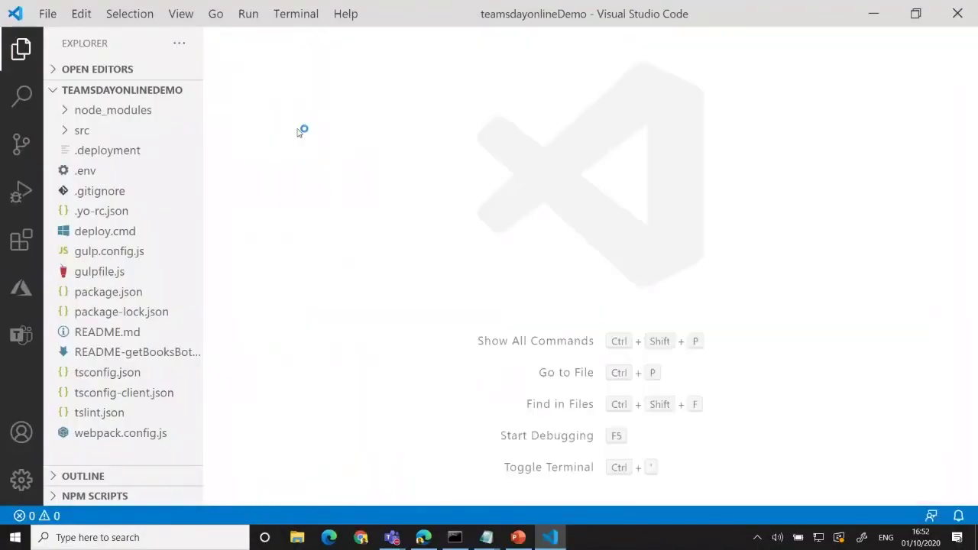
Step: Open the .env file and paste the bot's app password from the Notepad notes as the MICROSOFT_APP_PASSWORD value
{"action": "left_click", "coordinate": [89, 173]}
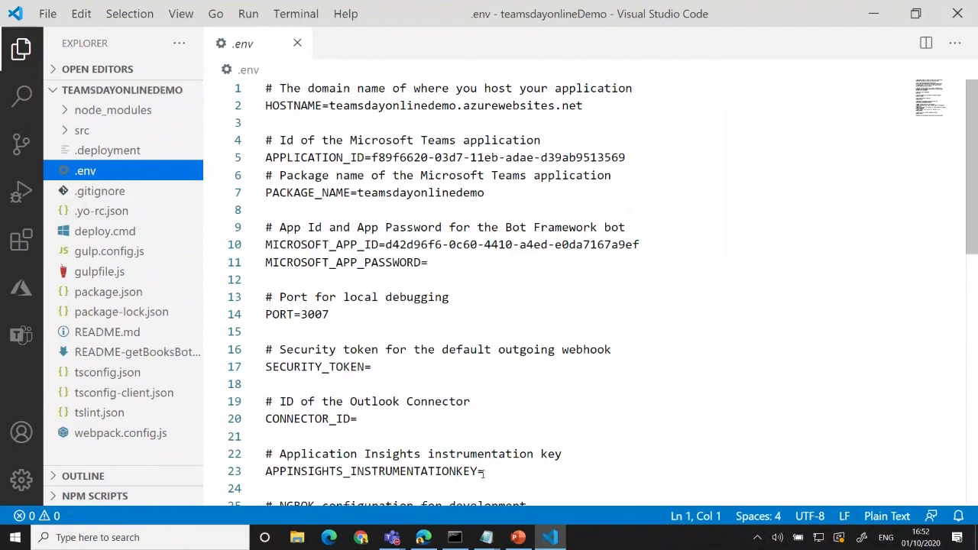
{"action": "mouse_move", "coordinate": [486, 537]}
{"action": "left_click", "coordinate": [554, 493]}
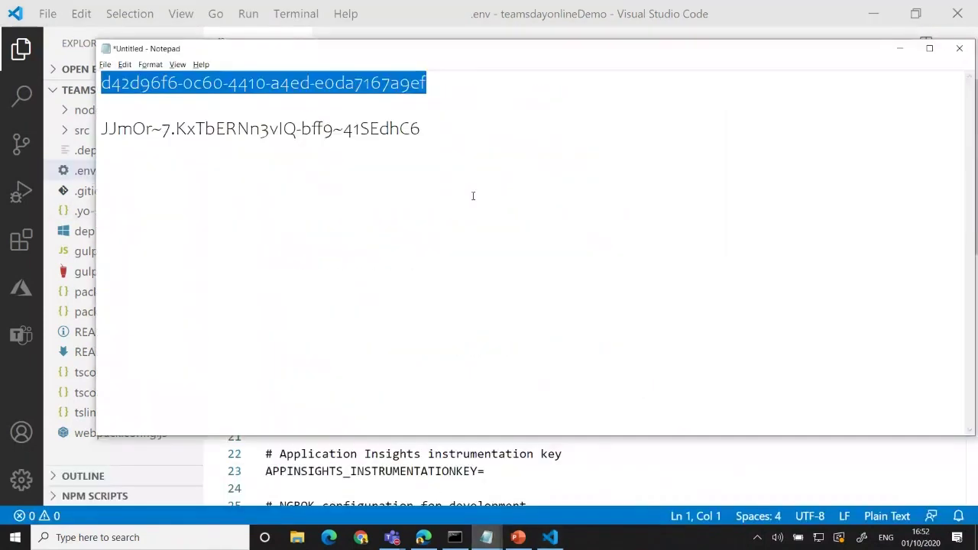
{"action": "left_click_drag", "start_coordinate": [446, 129], "coordinate": [97, 128]}
{"action": "key", "text": "ctrl+c"}
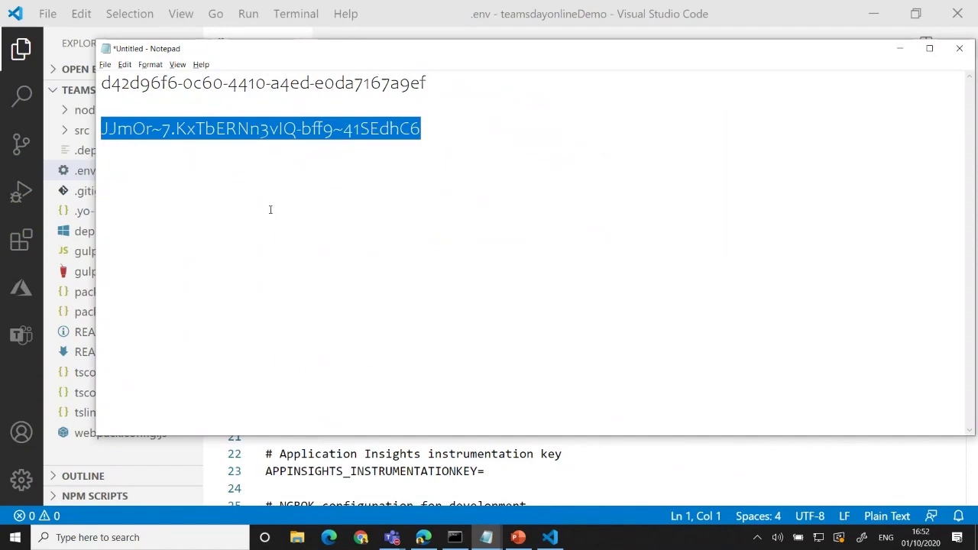
{"action": "key", "text": "alt+Tab"}
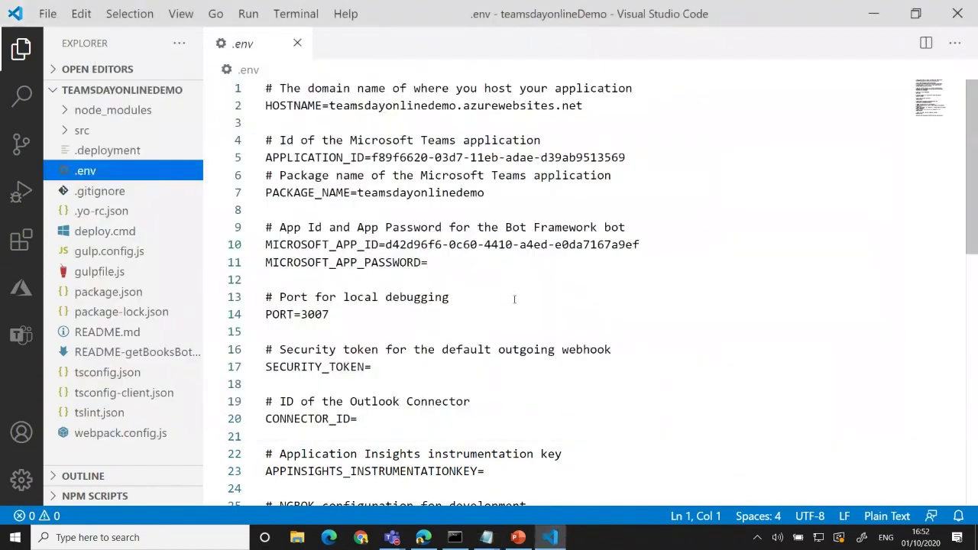
{"action": "left_click", "coordinate": [452, 262]}
{"action": "key", "text": "ctrl+v"}
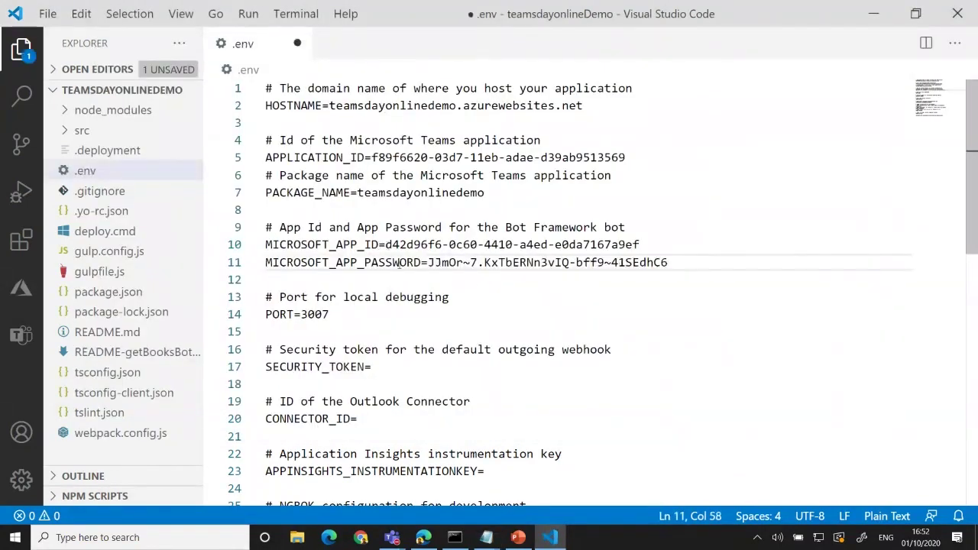
Step: Check the two MICROSOFT_APP_ID entries, the local debugging port and the NGROK settings in the .env file
{"action": "scroll", "coordinate": [405, 332], "scroll_direction": "down", "scroll_amount": 4}
{"action": "scroll", "coordinate": [402, 341], "scroll_direction": "up", "scroll_amount": 1}
{"action": "scroll", "coordinate": [399, 351], "scroll_direction": "down", "scroll_amount": 1}
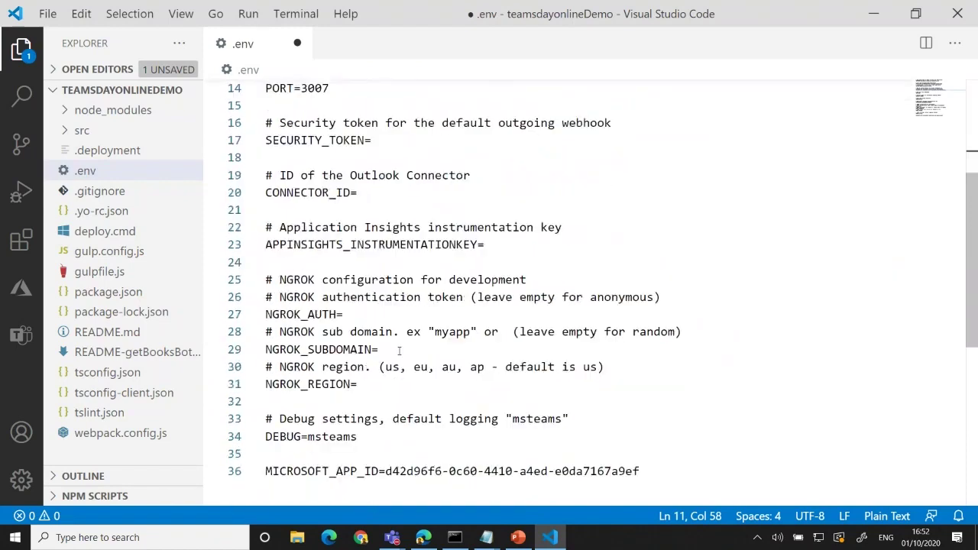
{"action": "scroll", "coordinate": [399, 351], "scroll_direction": "down", "scroll_amount": 1}
{"action": "left_click_drag", "start_coordinate": [385, 415], "coordinate": [644, 414]}
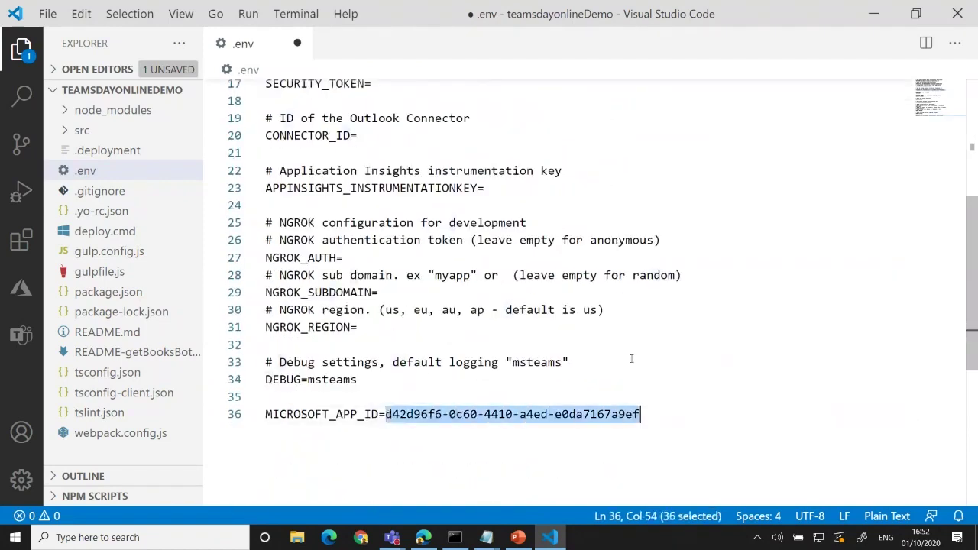
{"action": "scroll", "coordinate": [630, 348], "scroll_direction": "up", "scroll_amount": 3}
{"action": "scroll", "coordinate": [620, 323], "scroll_direction": "up", "scroll_amount": 2}
{"action": "left_click_drag", "start_coordinate": [640, 244], "coordinate": [379, 244]}
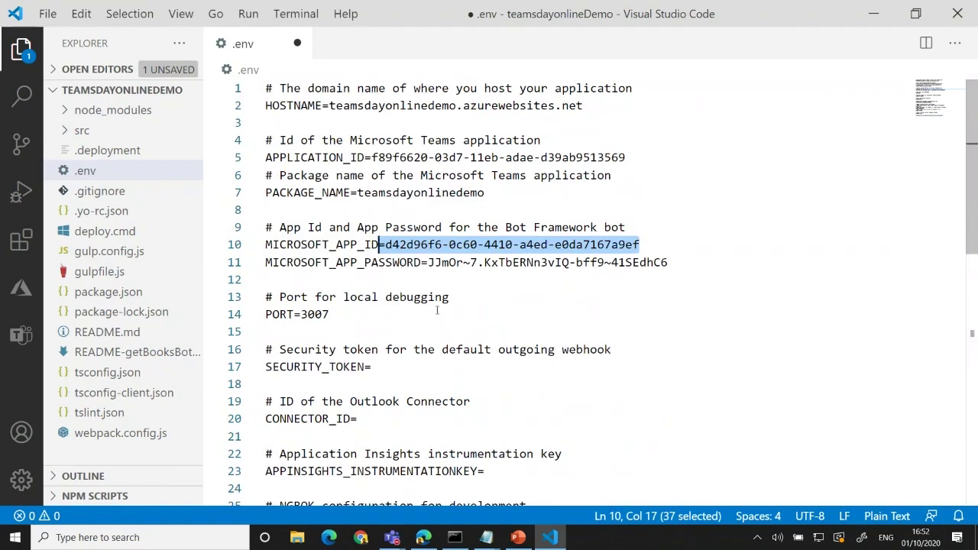
{"action": "key", "text": "Down"}
{"action": "key", "text": "Down"}
{"action": "key", "text": "Down"}
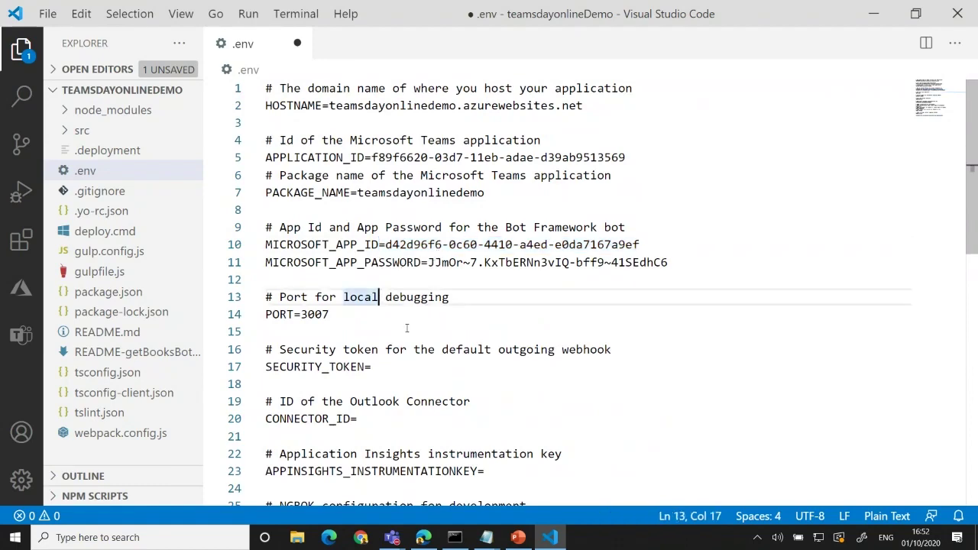
Step: Save the edited .env file
{"action": "scroll", "coordinate": [406, 328], "scroll_direction": "down", "scroll_amount": 4}
{"action": "left_click", "coordinate": [47, 14]}
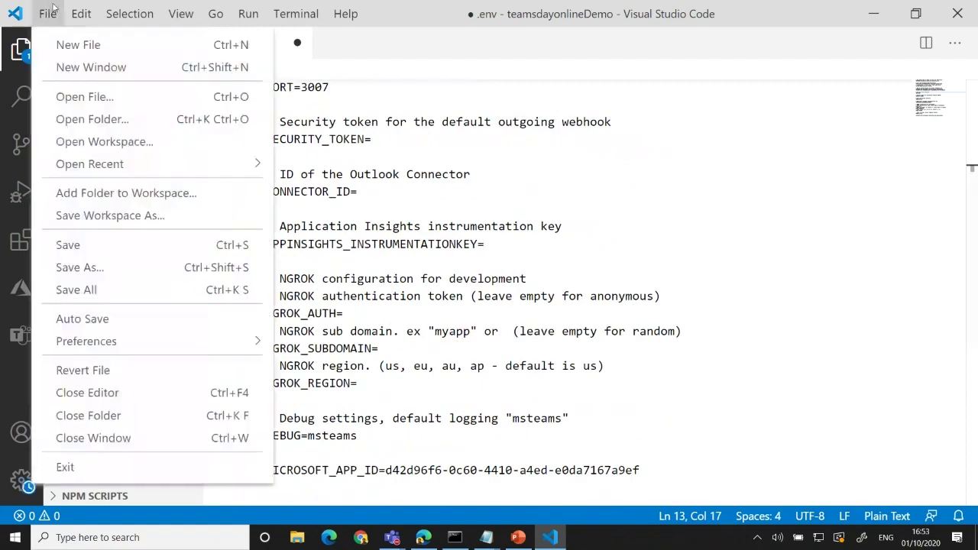
{"action": "left_click", "coordinate": [68, 245]}
{"action": "scroll", "coordinate": [449, 459], "scroll_direction": "up", "scroll_amount": 4}
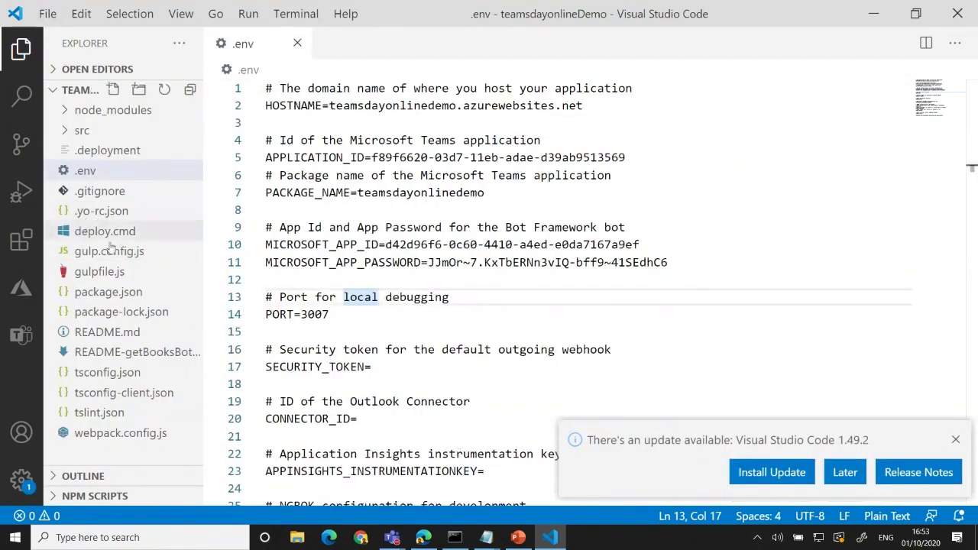
Step: Open manifest.json from the manifest folder under src
{"action": "left_click", "coordinate": [65, 133]}
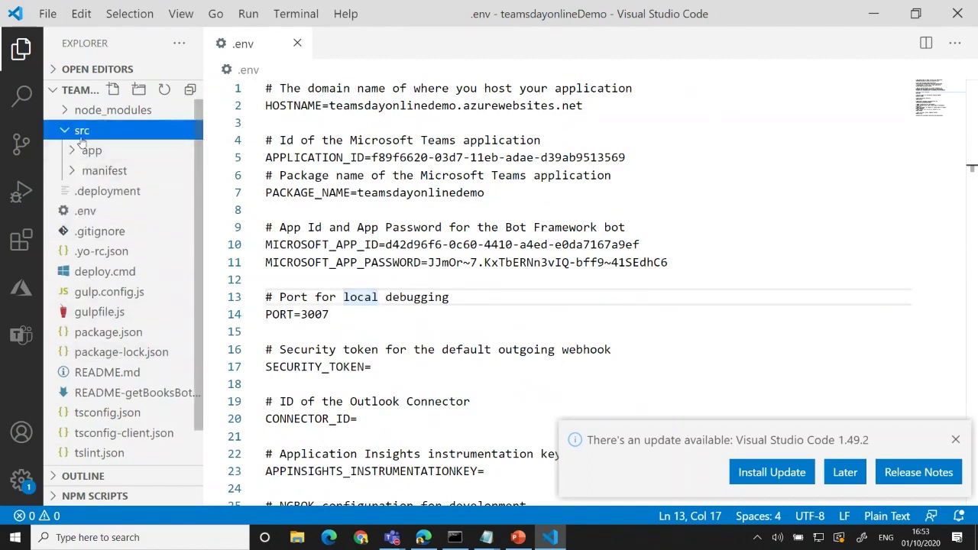
{"action": "left_click", "coordinate": [75, 174]}
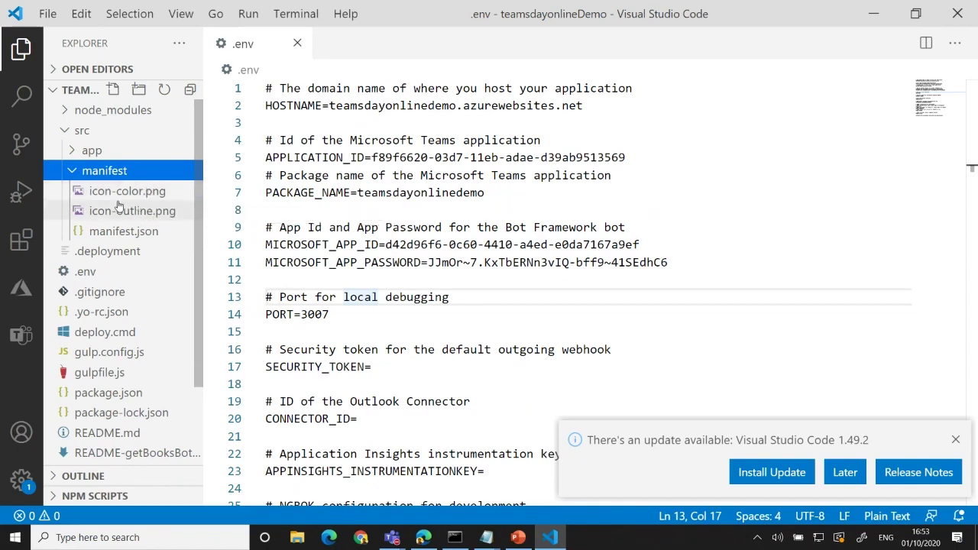
{"action": "left_click", "coordinate": [130, 233]}
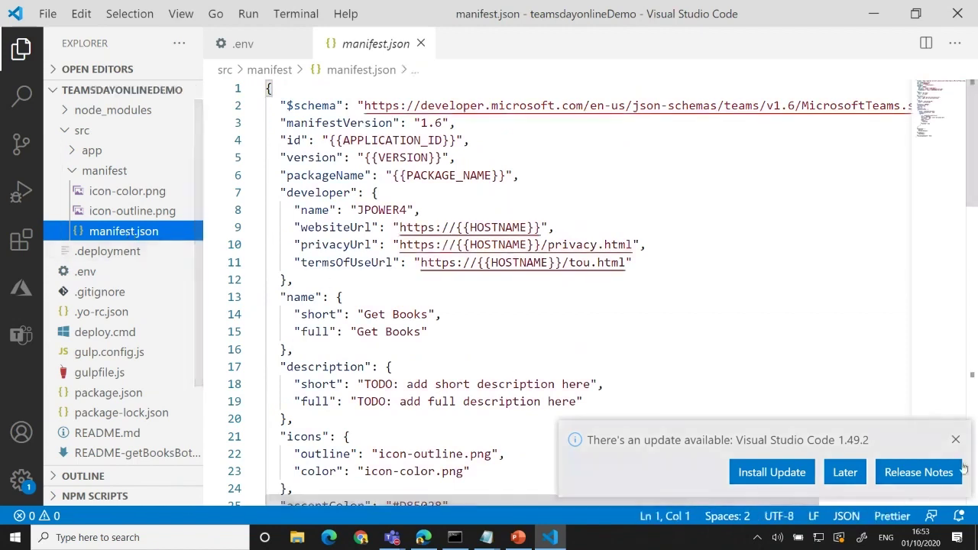
Step: View App Studio's Manifest editor in Microsoft Teams in the browser, and return to manifest.json in Visual Studio Code
{"action": "left_click", "coordinate": [426, 541]}
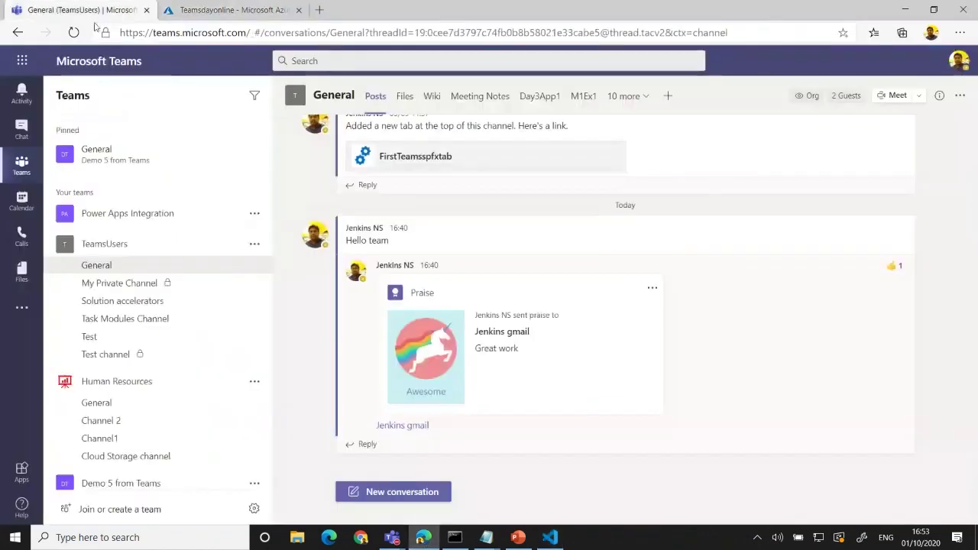
{"action": "left_click", "coordinate": [99, 11]}
{"action": "left_click", "coordinate": [21, 308]}
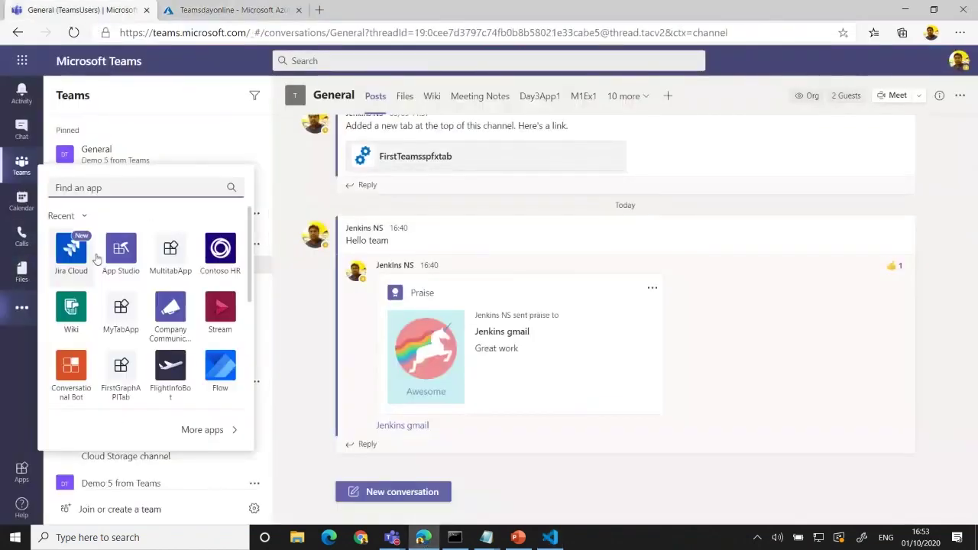
{"action": "left_click", "coordinate": [119, 258]}
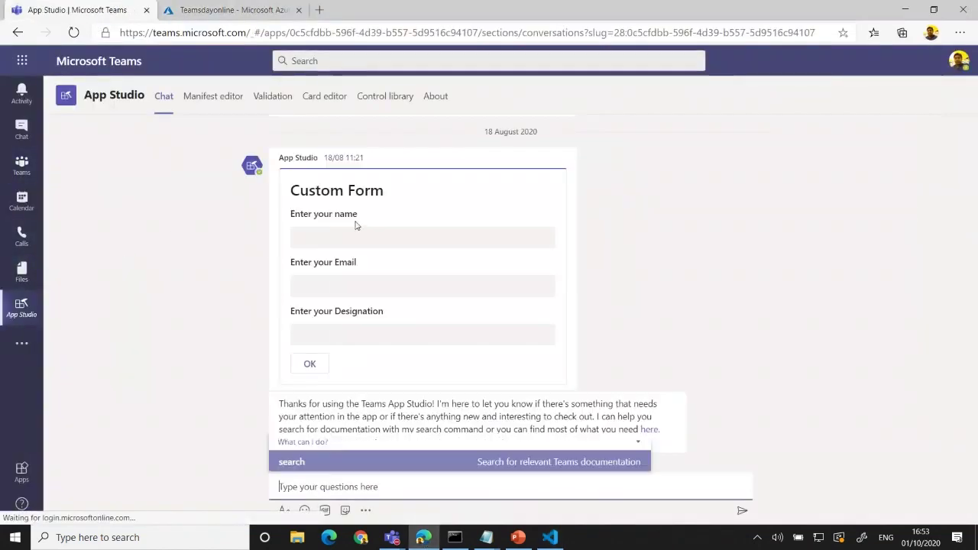
{"action": "left_click", "coordinate": [213, 95]}
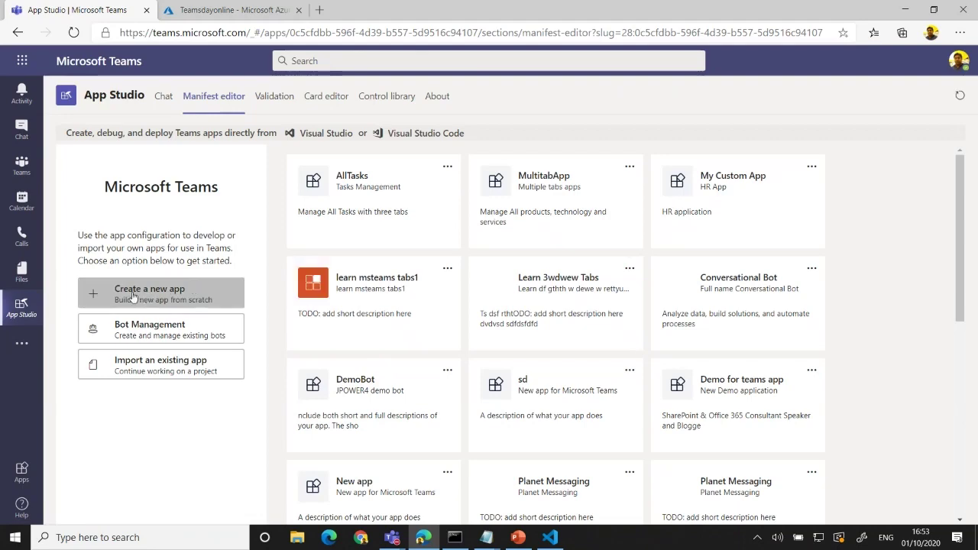
{"action": "key", "text": "alt+Tab"}
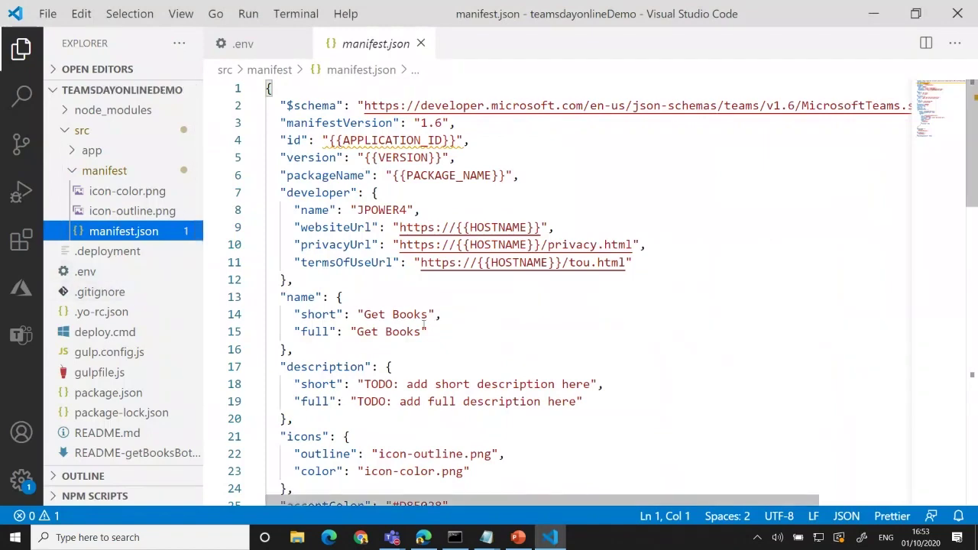
Step: Examine the composeExtensions section of manifest.json, including the bot ID, the GetBooks command and its fetchTask property
{"action": "scroll", "coordinate": [467, 359], "scroll_direction": "down", "scroll_amount": 5}
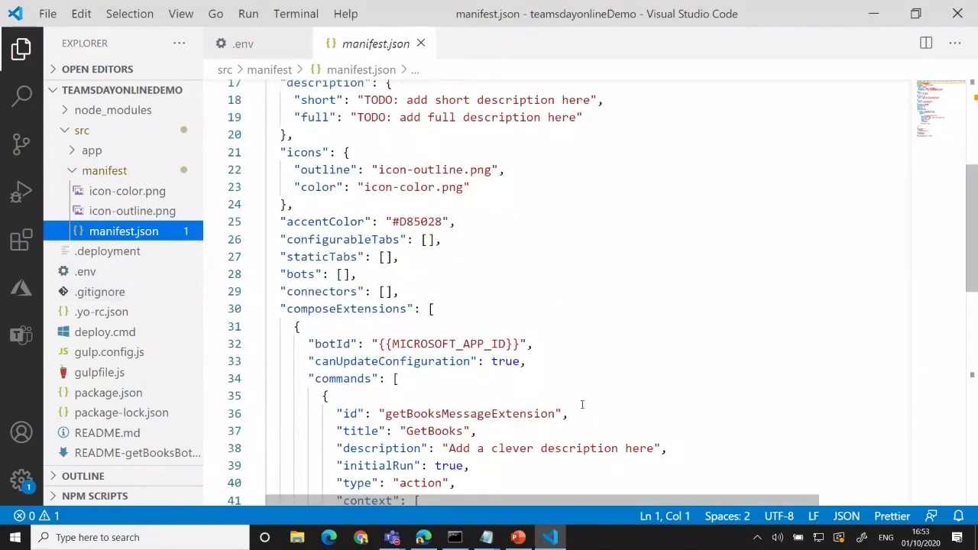
{"action": "scroll", "coordinate": [570, 400], "scroll_direction": "down", "scroll_amount": 4}
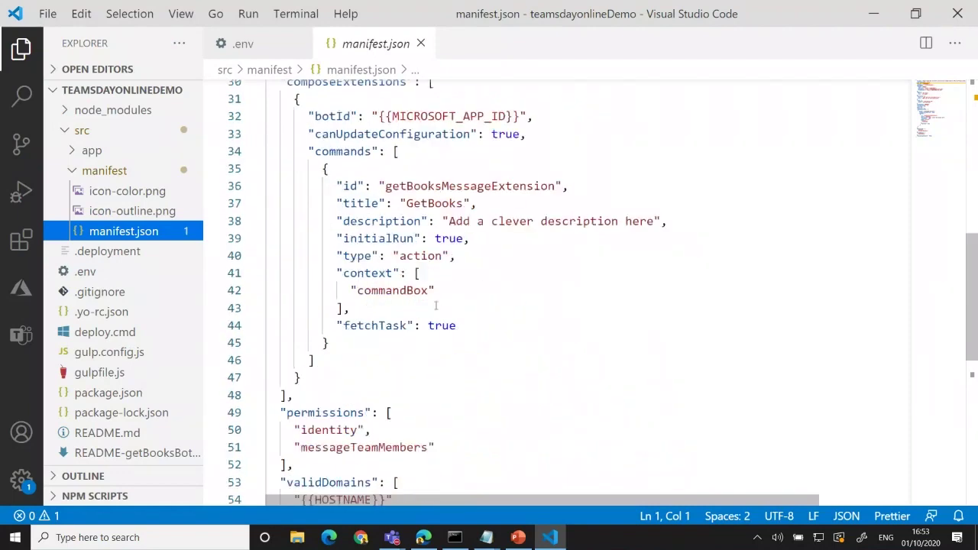
{"action": "scroll", "coordinate": [397, 295], "scroll_direction": "down", "scroll_amount": 3}
{"action": "scroll", "coordinate": [323, 351], "scroll_direction": "up", "scroll_amount": 4}
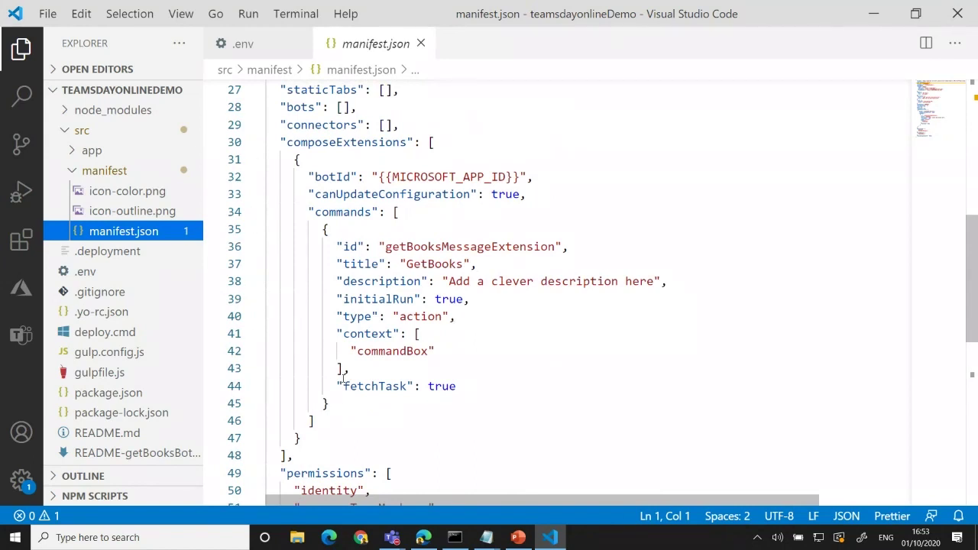
{"action": "left_click_drag", "start_coordinate": [343, 386], "coordinate": [410, 386]}
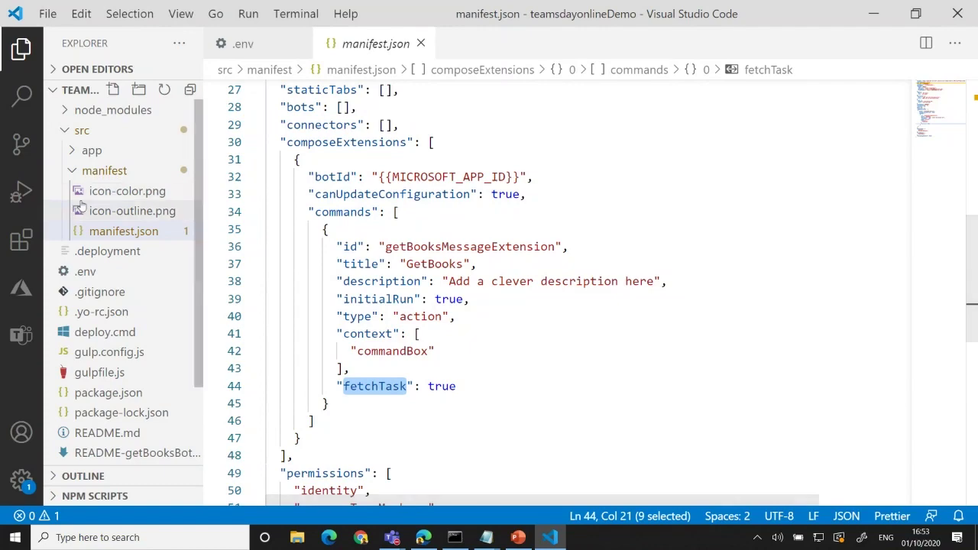
Step: Open GetBooksMessageExtension.ts under the app folder and examine the Adaptive Card returned by its onFetchTask method
{"action": "left_click", "coordinate": [92, 151]}
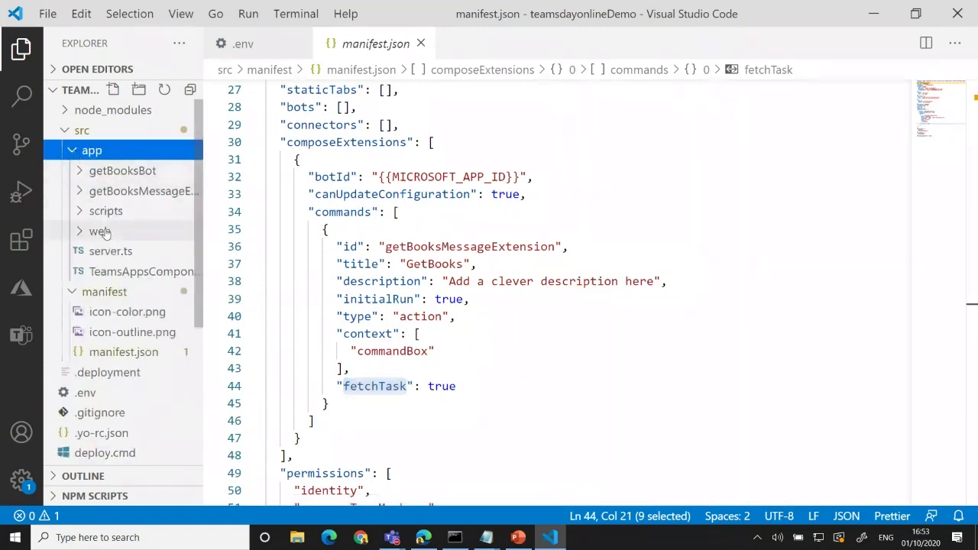
{"action": "left_click", "coordinate": [81, 193]}
{"action": "left_click", "coordinate": [120, 214]}
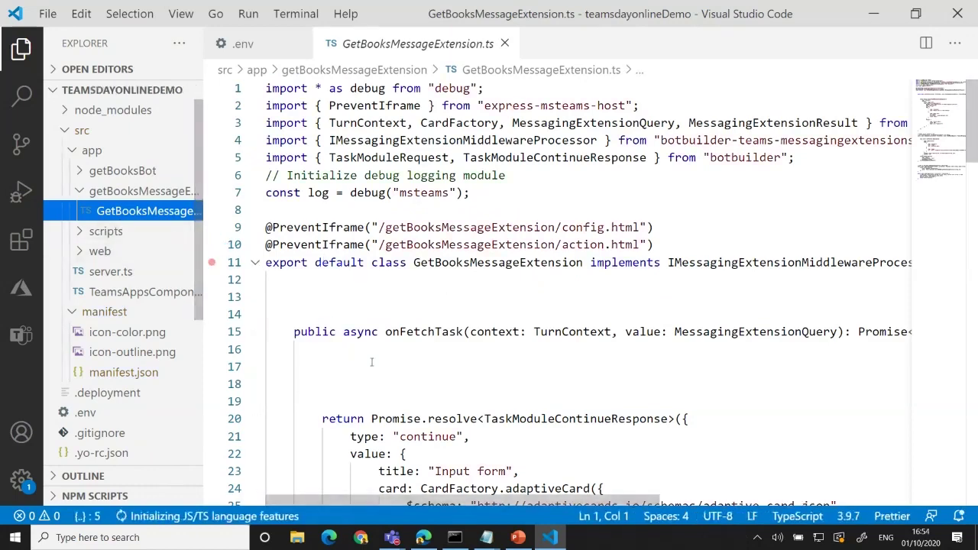
{"action": "scroll", "coordinate": [442, 359], "scroll_direction": "down", "scroll_amount": 9}
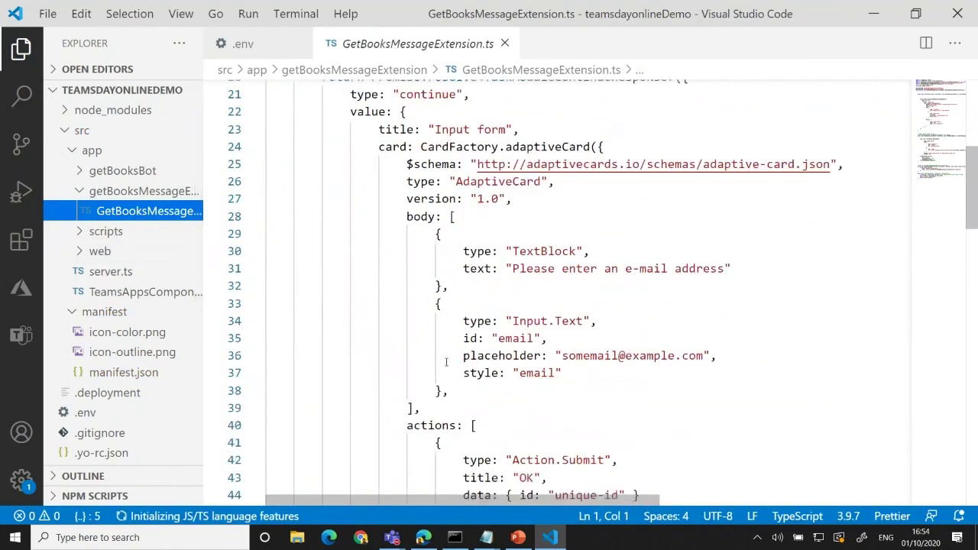
{"action": "scroll", "coordinate": [446, 358], "scroll_direction": "up", "scroll_amount": 4}
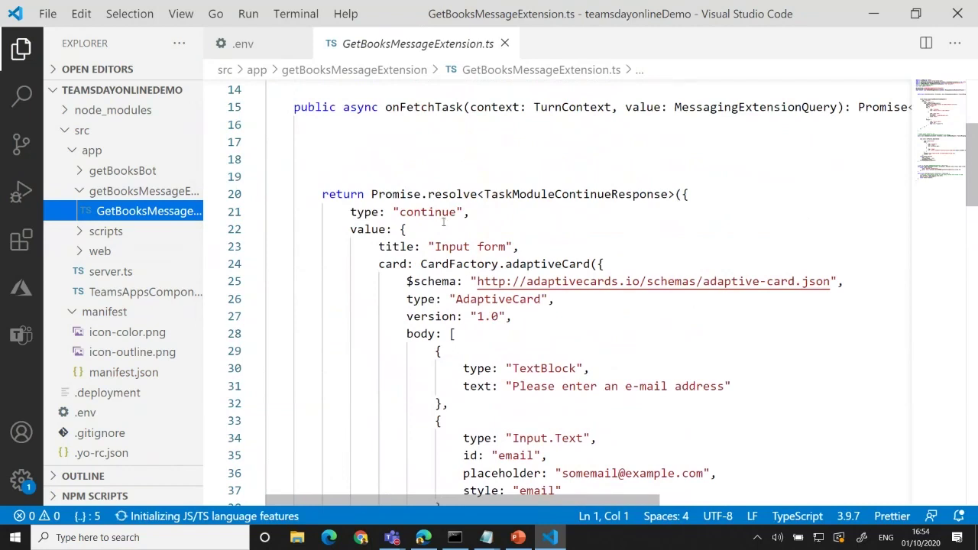
Step: Remove the extra blank lines above the return statement in the onFetchTask method
{"action": "left_click", "coordinate": [349, 162]}
{"action": "left_click", "coordinate": [335, 142]}
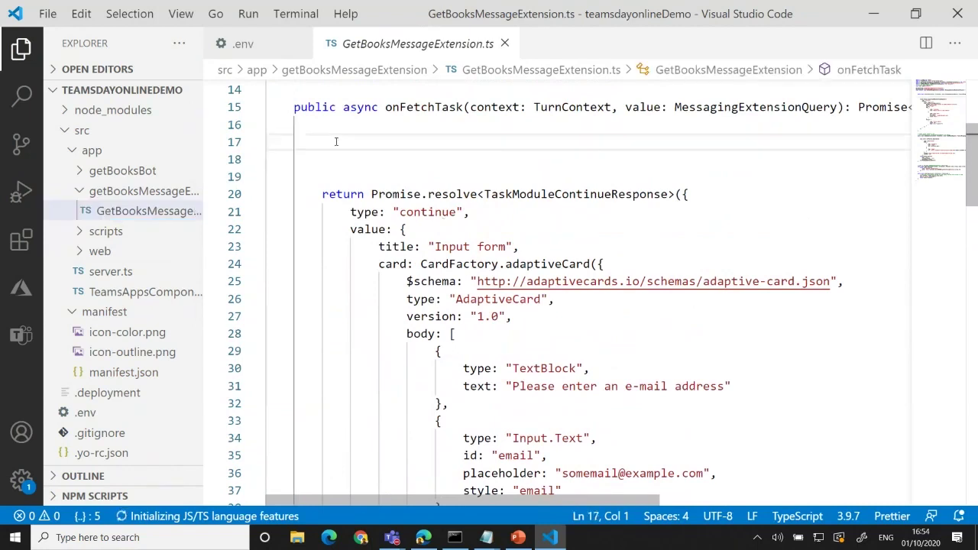
{"action": "key", "text": "Delete"}
{"action": "key", "text": "Delete"}
{"action": "key", "text": "Delete"}
{"action": "key", "text": "Right"}
{"action": "key", "text": "Right"}
{"action": "key", "text": "Right"}
{"action": "key", "text": "Right"}
{"action": "key", "text": "Right"}
{"action": "key", "text": "Right"}
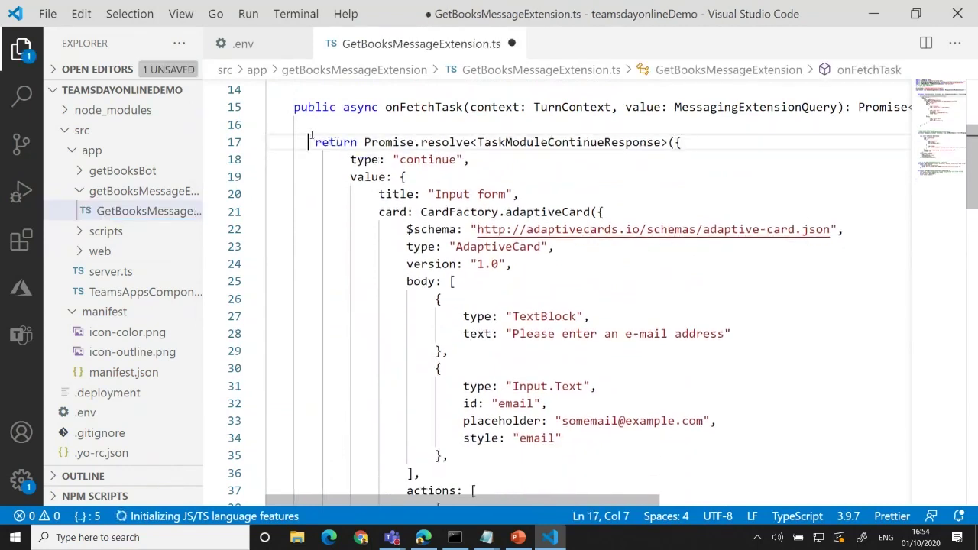
{"action": "key", "text": "Delete"}
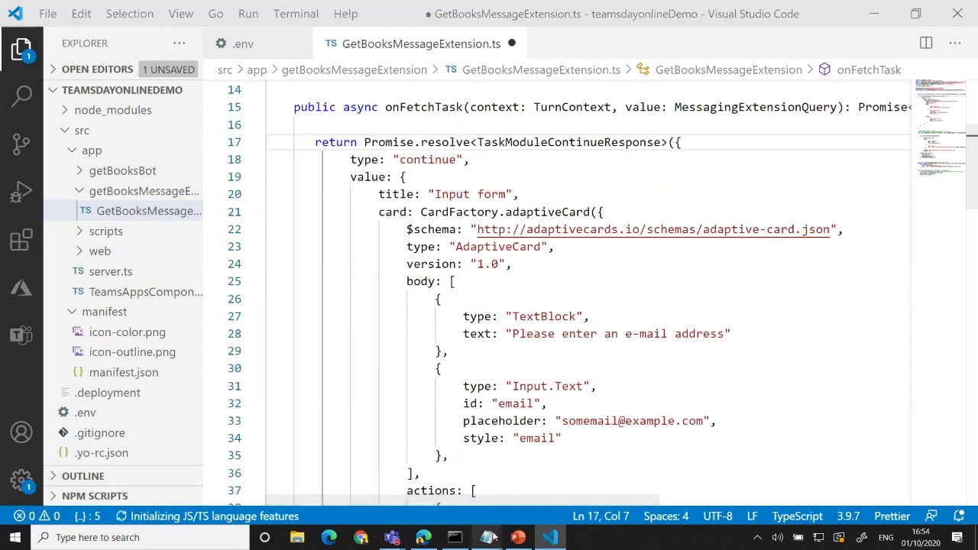
Step: Copy the replacement value block titled "ISBN Number Selector" from the Notepad notes and return to Visual Studio Code
{"action": "mouse_move", "coordinate": [493, 538]}
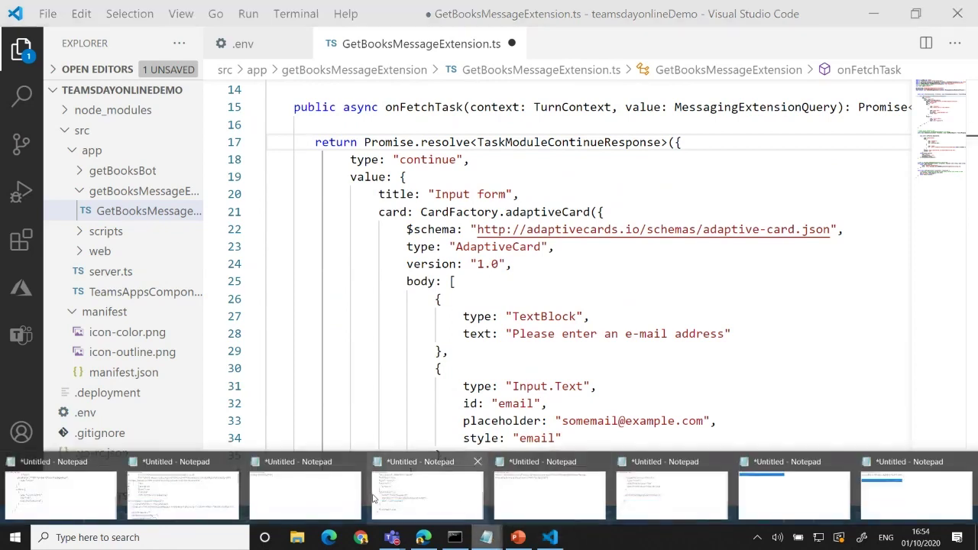
{"action": "left_click", "coordinate": [91, 499]}
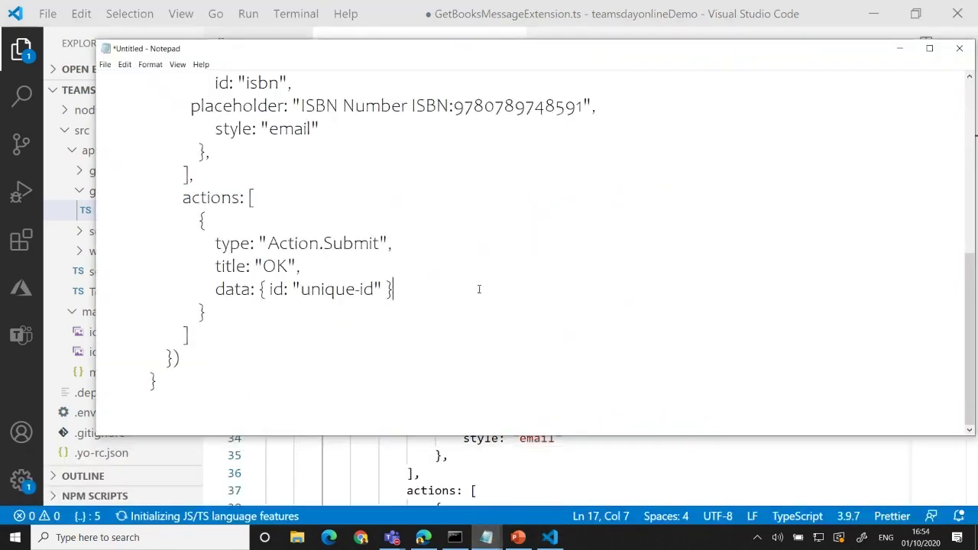
{"action": "left_click_drag", "start_coordinate": [161, 383], "coordinate": [100, 128]}
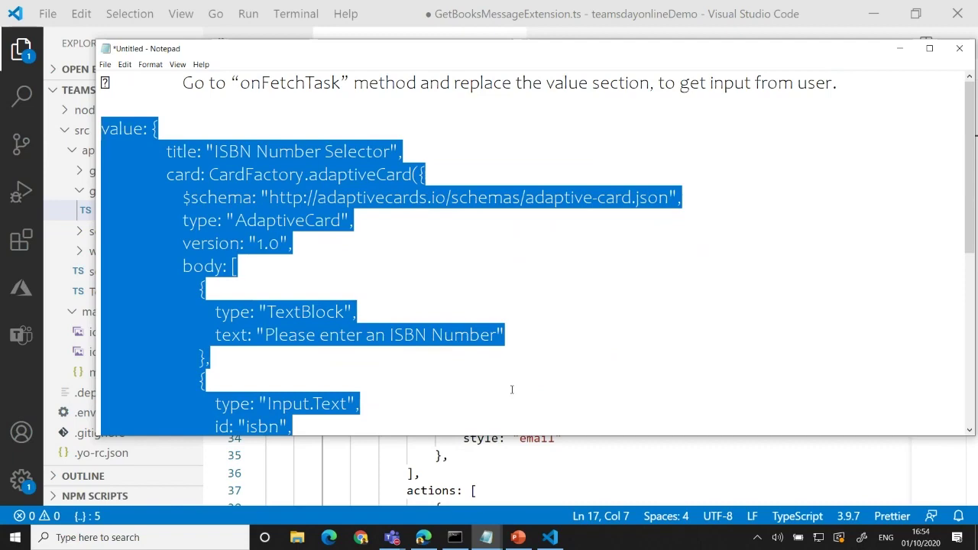
{"action": "key", "text": "alt+Tab"}
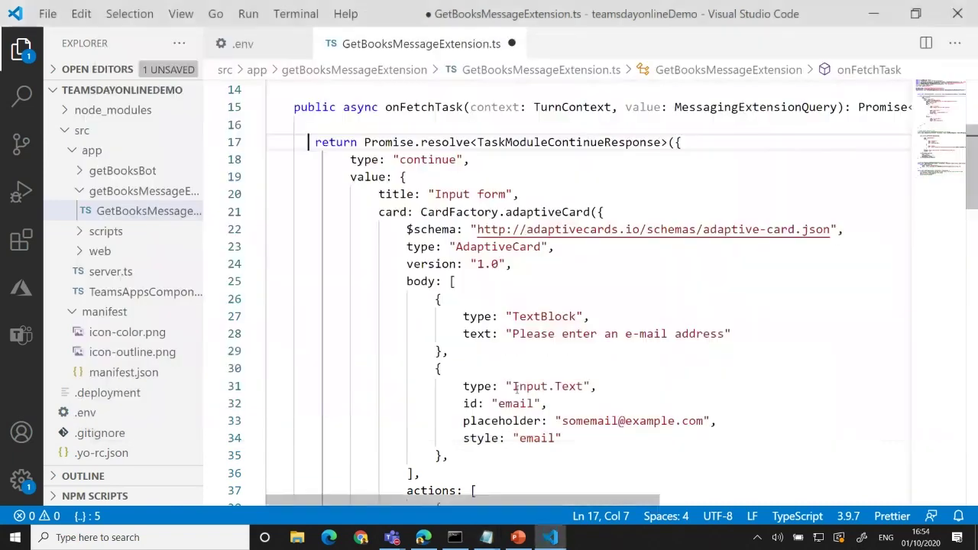
Step: Replace the entire value block in onFetchTask with the copied ISBN Number Selector card, leaving no extra line after it
{"action": "left_click", "coordinate": [445, 299]}
{"action": "left_click_drag", "start_coordinate": [349, 176], "coordinate": [449, 351]}
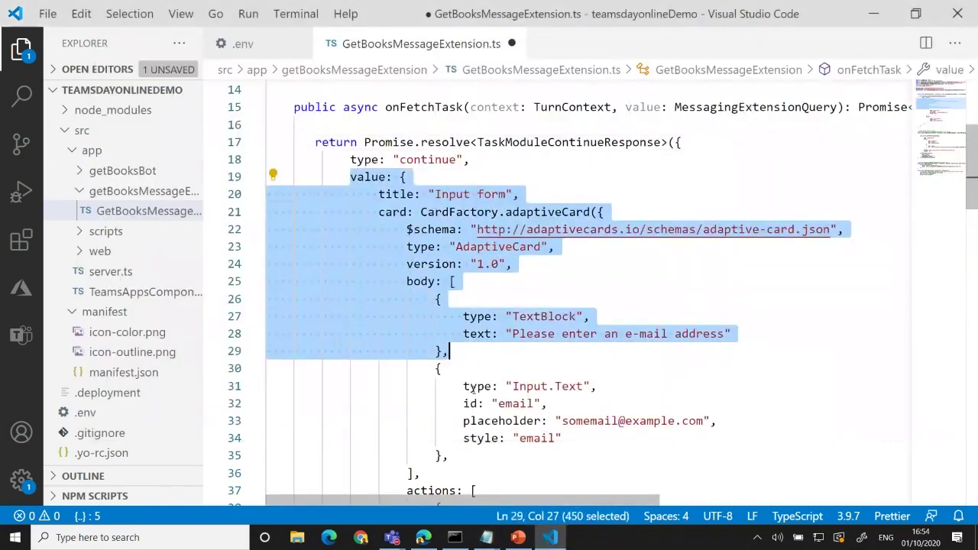
{"action": "scroll", "coordinate": [376, 466], "scroll_direction": "down", "scroll_amount": 3}
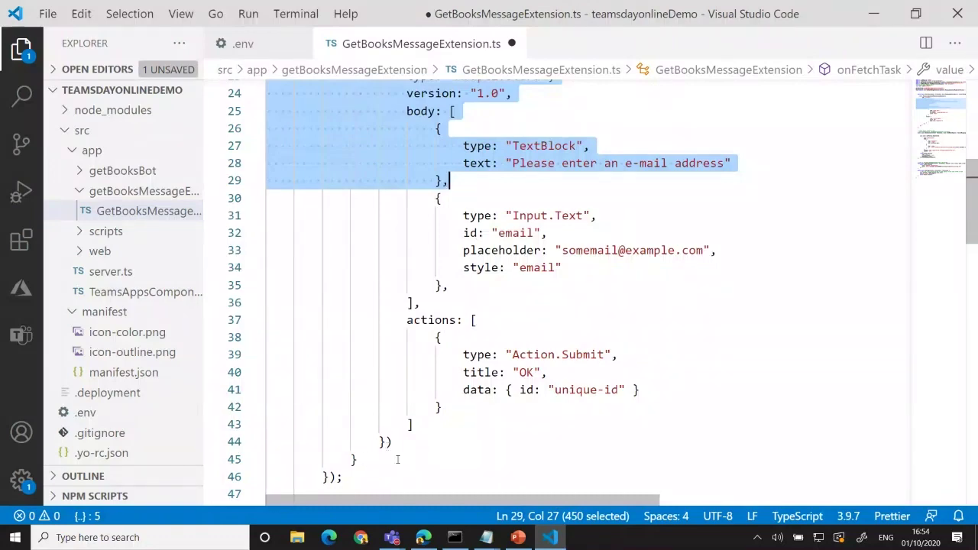
{"action": "scroll", "coordinate": [373, 461], "scroll_direction": "up", "scroll_amount": 3}
{"action": "left_click", "coordinate": [440, 121]}
{"action": "scroll", "coordinate": [443, 174], "scroll_direction": "down", "scroll_amount": 4}
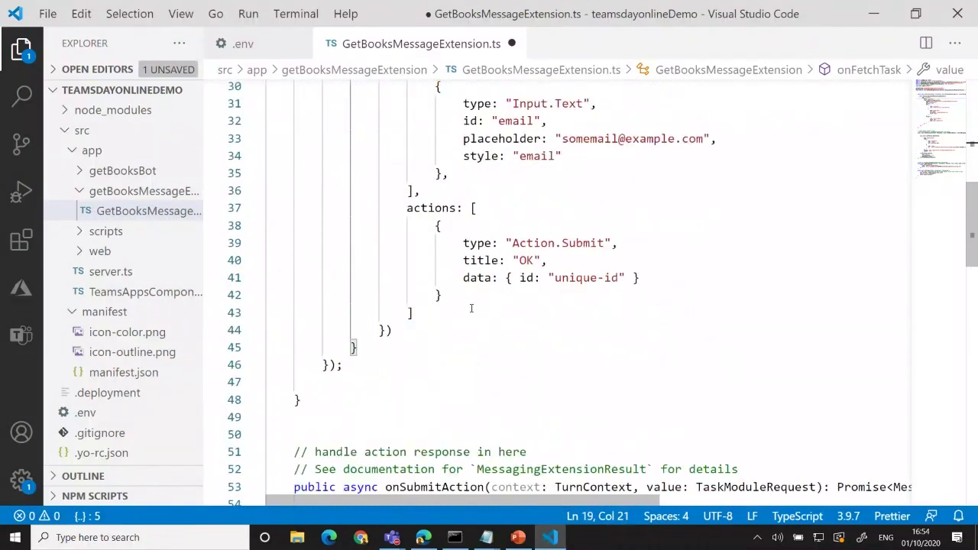
{"action": "left_click", "coordinate": [356, 344]}
{"action": "scroll", "coordinate": [377, 247], "scroll_direction": "up", "scroll_amount": 6}
{"action": "left_click", "coordinate": [351, 241], "text": "shift"}
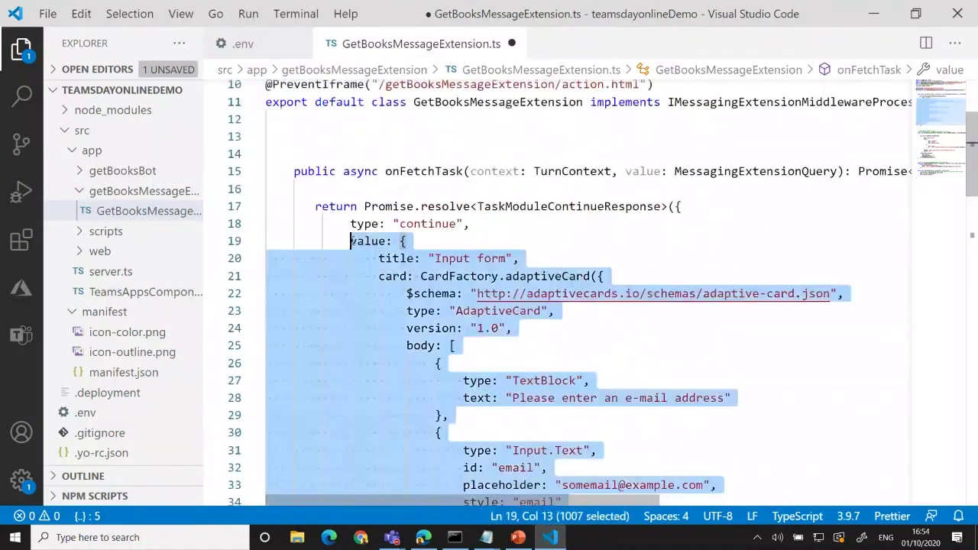
{"action": "key", "text": "ctrl+v"}
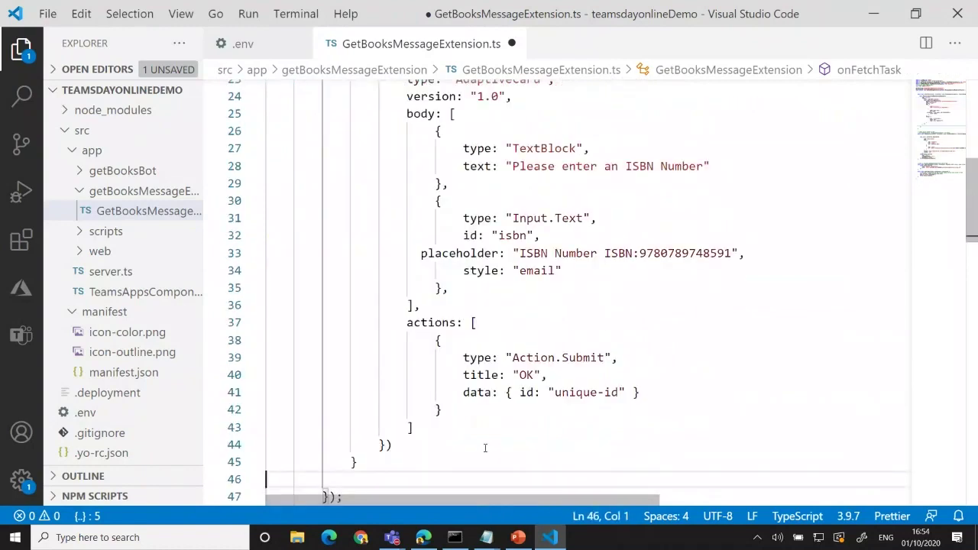
{"action": "key", "text": "BackSpace"}
{"action": "scroll", "coordinate": [672, 405], "scroll_direction": "up", "scroll_amount": 3}
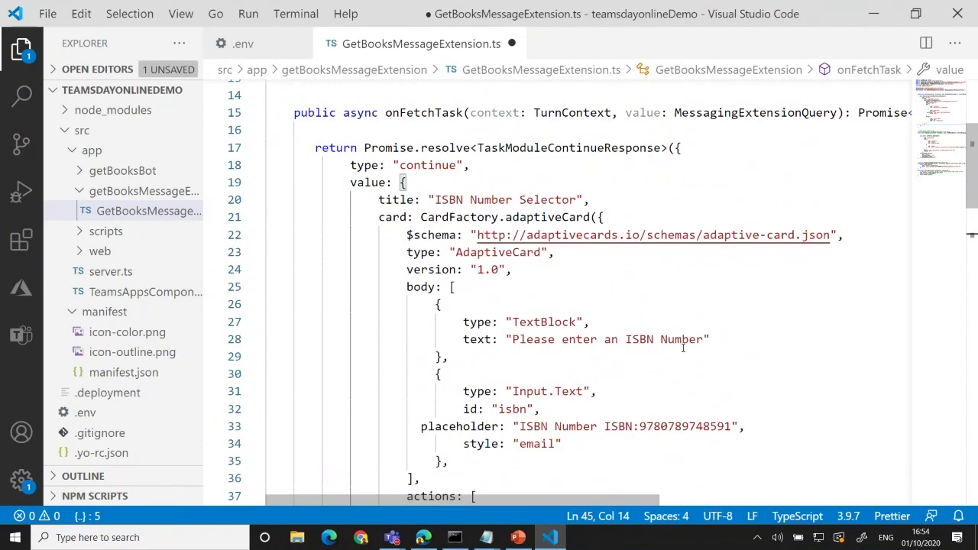
Step: Copy the onSubmitAction replacement code from the Notepad notes, from the request constant through the final closing brackets, and return to Visual Studio Code
{"action": "scroll", "coordinate": [662, 302], "scroll_direction": "down", "scroll_amount": 6}
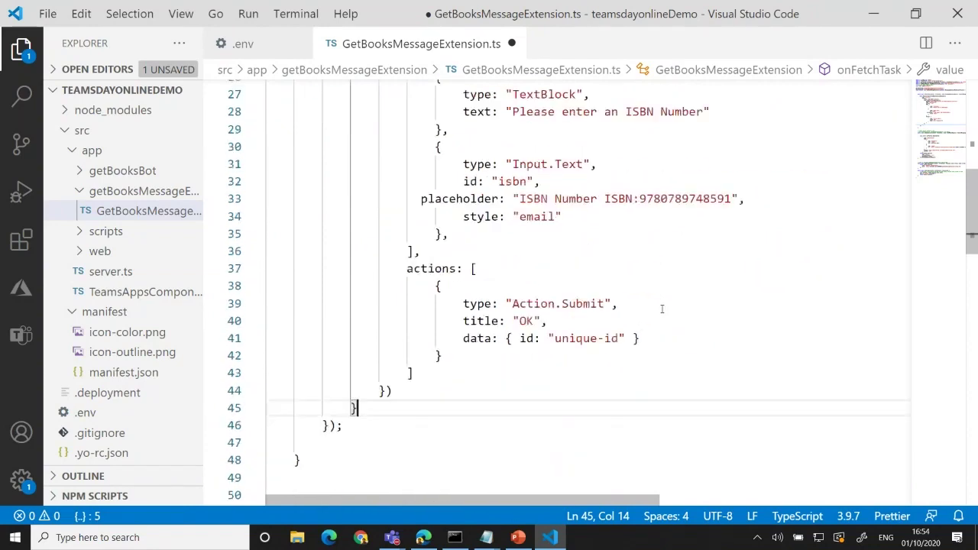
{"action": "scroll", "coordinate": [530, 380], "scroll_direction": "up", "scroll_amount": 3}
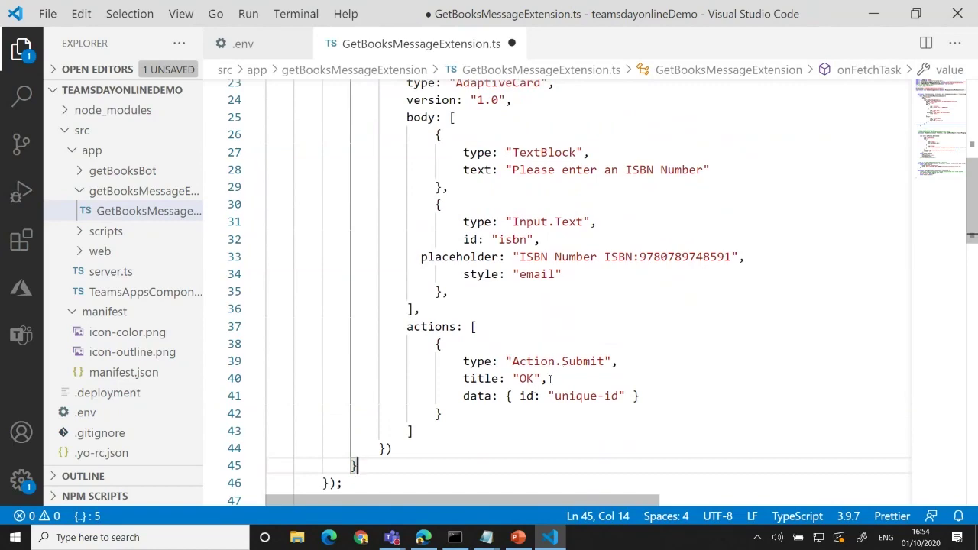
{"action": "scroll", "coordinate": [424, 354], "scroll_direction": "down", "scroll_amount": 5}
{"action": "scroll", "coordinate": [419, 378], "scroll_direction": "down", "scroll_amount": 4}
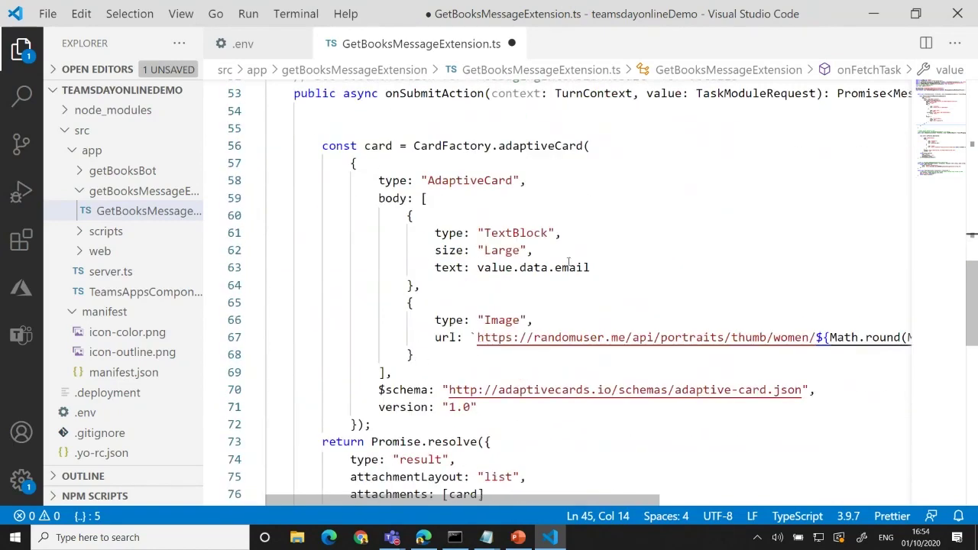
{"action": "scroll", "coordinate": [520, 397], "scroll_direction": "down", "scroll_amount": 1}
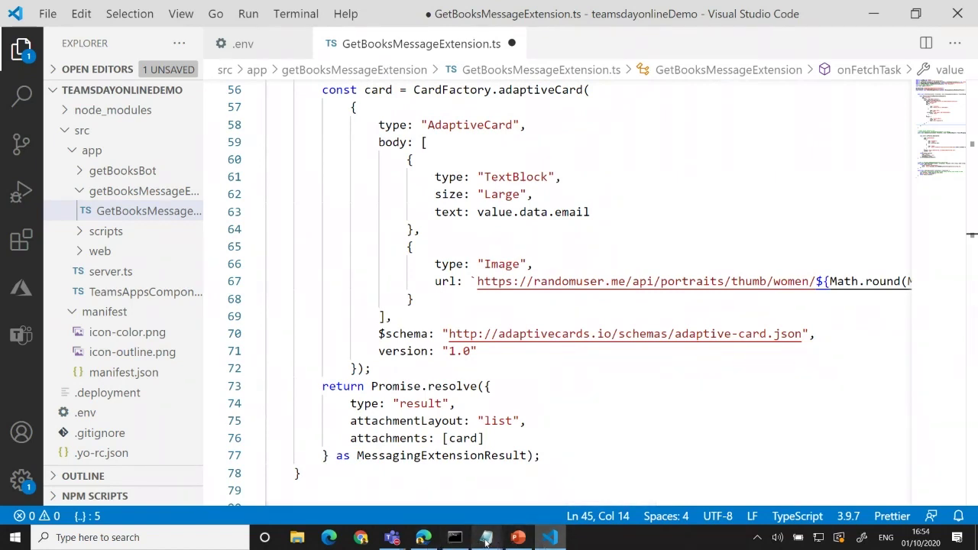
{"action": "mouse_move", "coordinate": [488, 541]}
{"action": "left_click", "coordinate": [199, 509]}
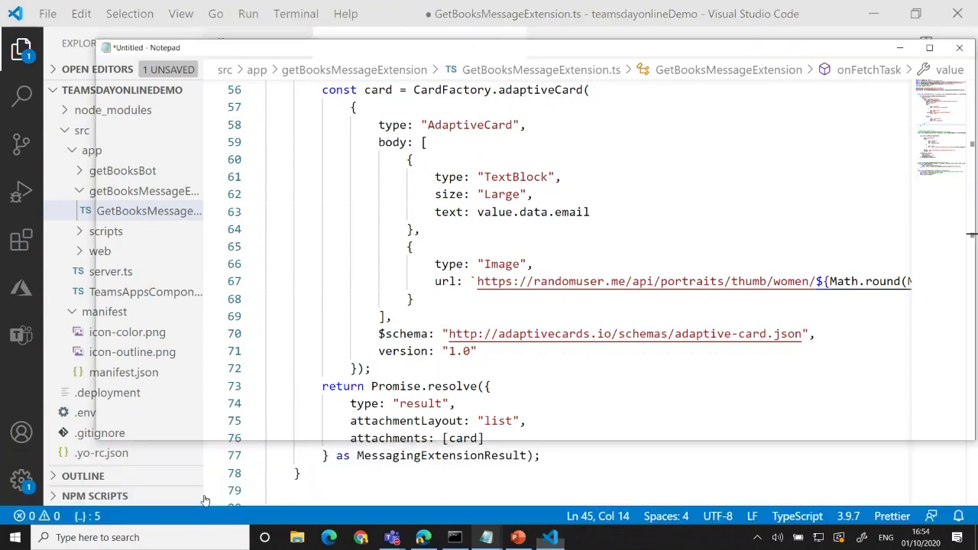
{"action": "scroll", "coordinate": [199, 212], "scroll_direction": "down", "scroll_amount": 3}
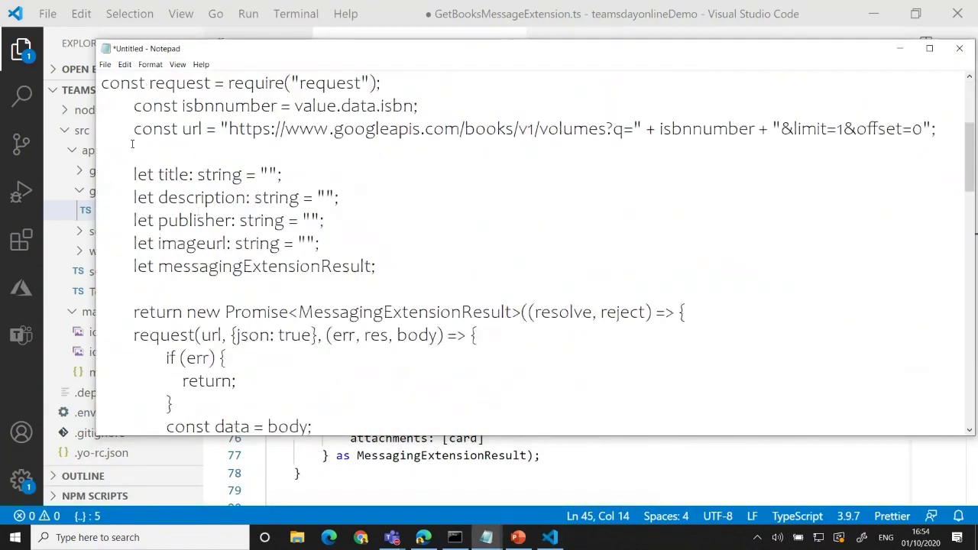
{"action": "left_click_drag", "start_coordinate": [132, 144], "coordinate": [237, 380]}
{"action": "scroll", "coordinate": [237, 381], "scroll_direction": "down", "scroll_amount": 3}
{"action": "left_click", "coordinate": [269, 387]}
{"action": "scroll", "coordinate": [269, 388], "scroll_direction": "down", "scroll_amount": 8}
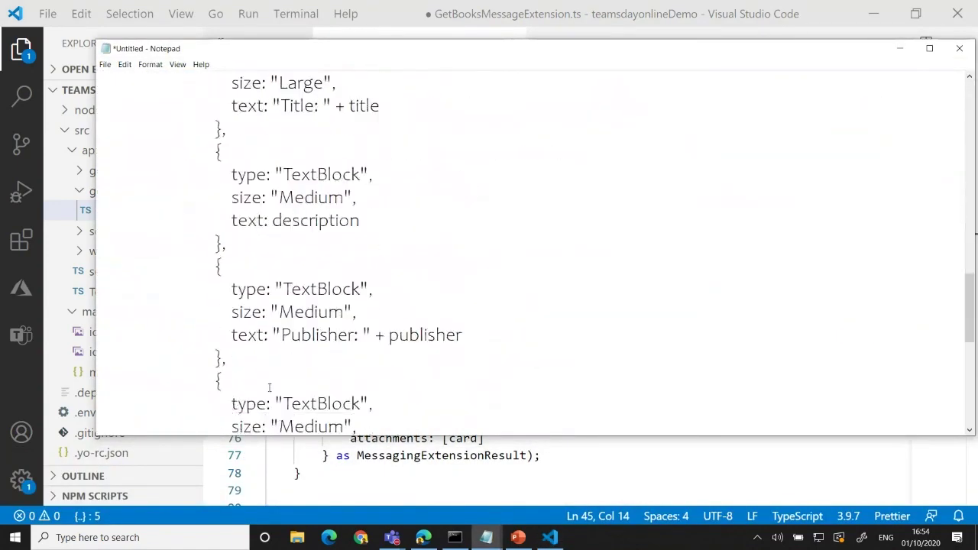
{"action": "scroll", "coordinate": [270, 387], "scroll_direction": "down", "scroll_amount": 10}
{"action": "left_click", "coordinate": [171, 380], "text": "shift"}
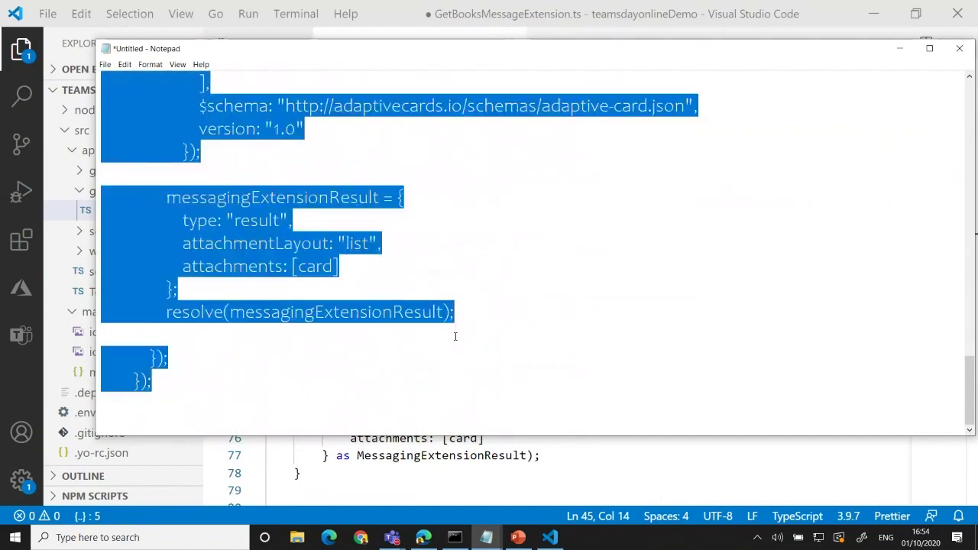
{"action": "left_click", "coordinate": [438, 456]}
Step: Replace the onSubmitAction body, from the card constant through the returned MessagingExtensionResult, with the copied Google Books request code
{"action": "scroll", "coordinate": [383, 306], "scroll_direction": "up", "scroll_amount": 5}
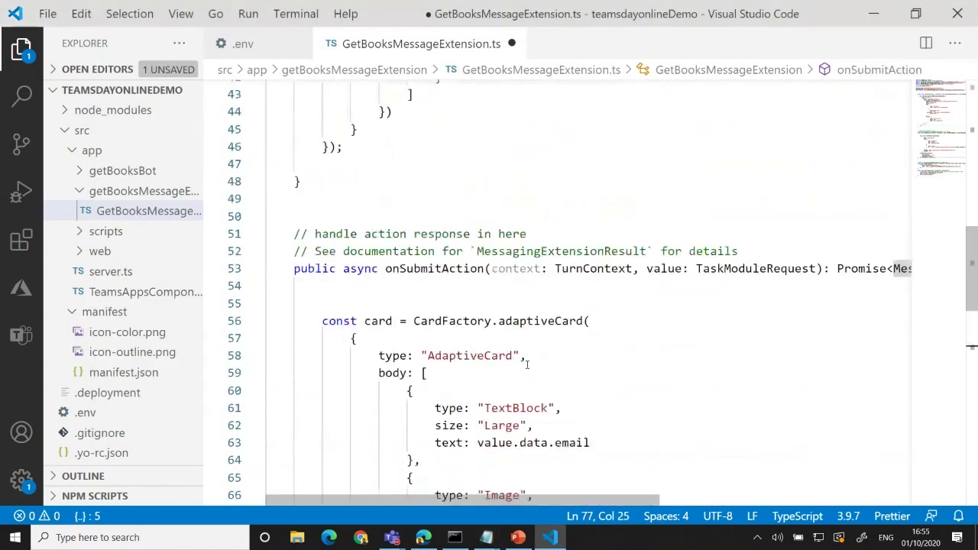
{"action": "scroll", "coordinate": [324, 155], "scroll_direction": "down", "scroll_amount": 3}
{"action": "left_click", "coordinate": [323, 150]}
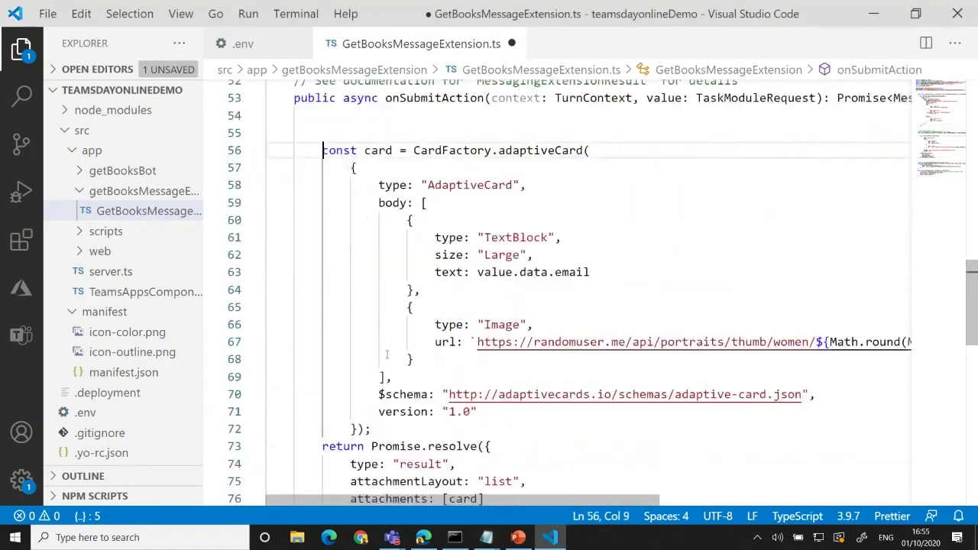
{"action": "scroll", "coordinate": [386, 356], "scroll_direction": "down", "scroll_amount": 1}
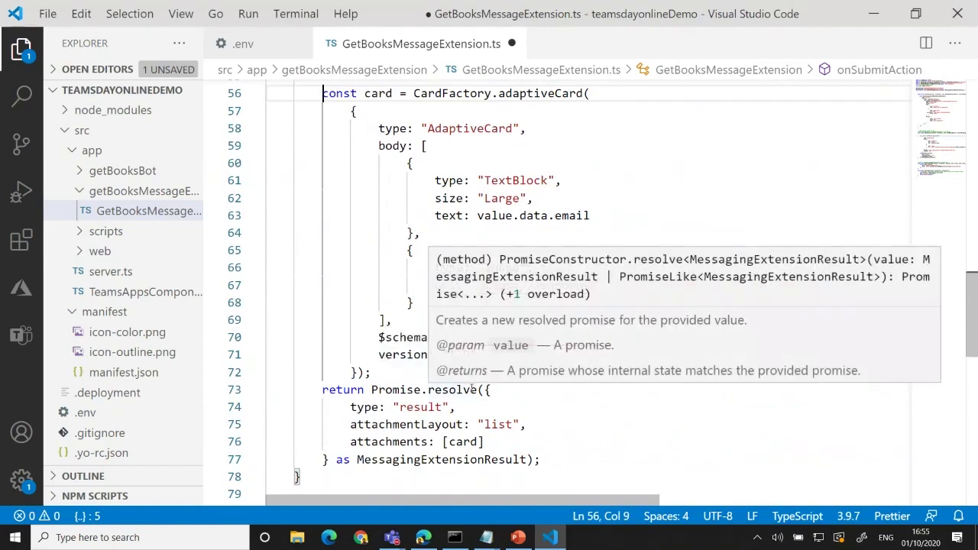
{"action": "key", "text": "alt+Tab"}
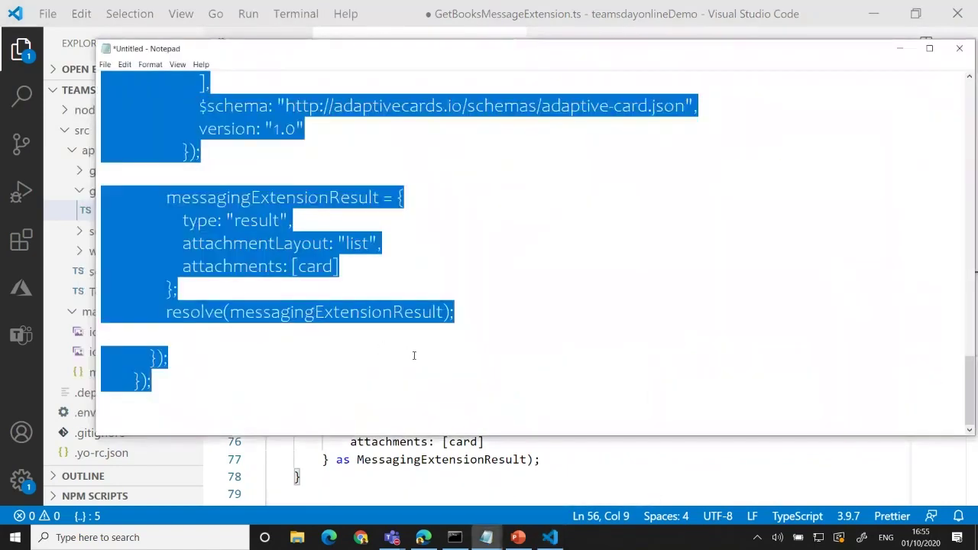
{"action": "key", "text": "alt+Tab"}
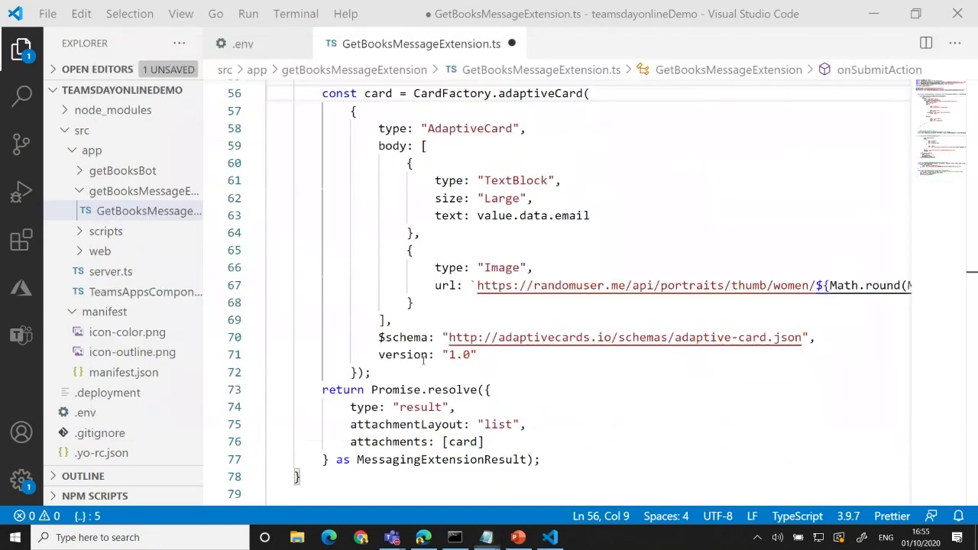
{"action": "scroll", "coordinate": [404, 436], "scroll_direction": "down", "scroll_amount": 1}
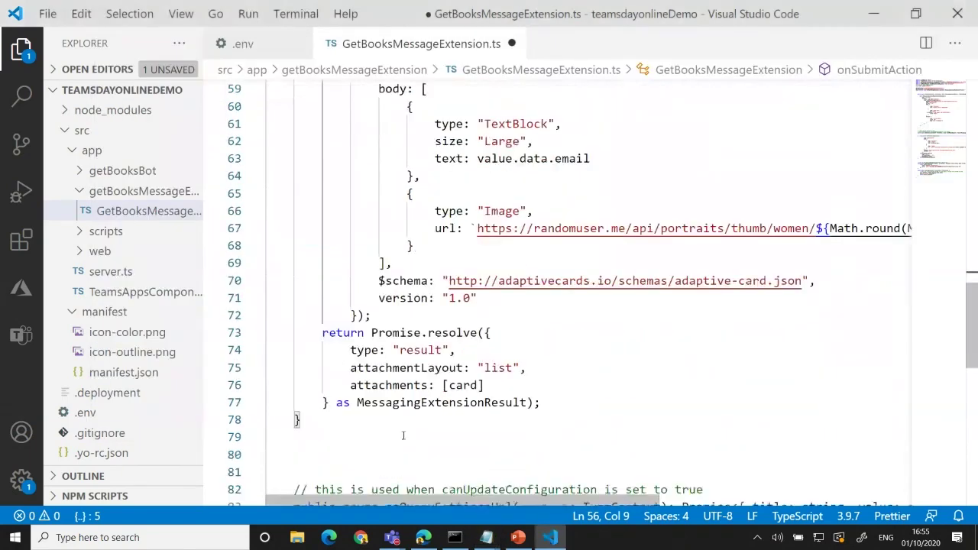
{"action": "left_click", "coordinate": [545, 406], "text": "shift"}
{"action": "key", "text": "Delete"}
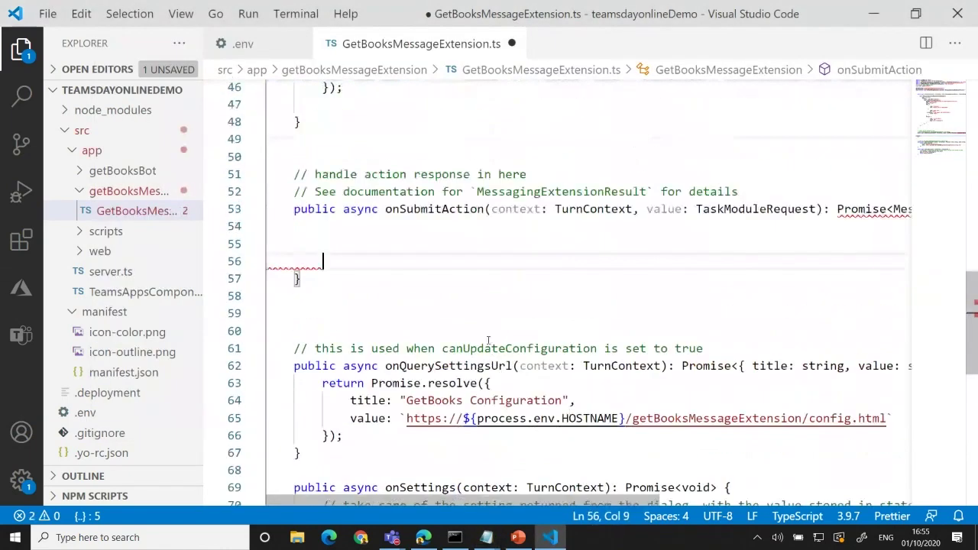
{"action": "key", "text": "ctrl+v"}
Step: Remove the extra blank line above the request constant at the start of onSubmitAction
{"action": "scroll", "coordinate": [430, 325], "scroll_direction": "up", "scroll_amount": 12}
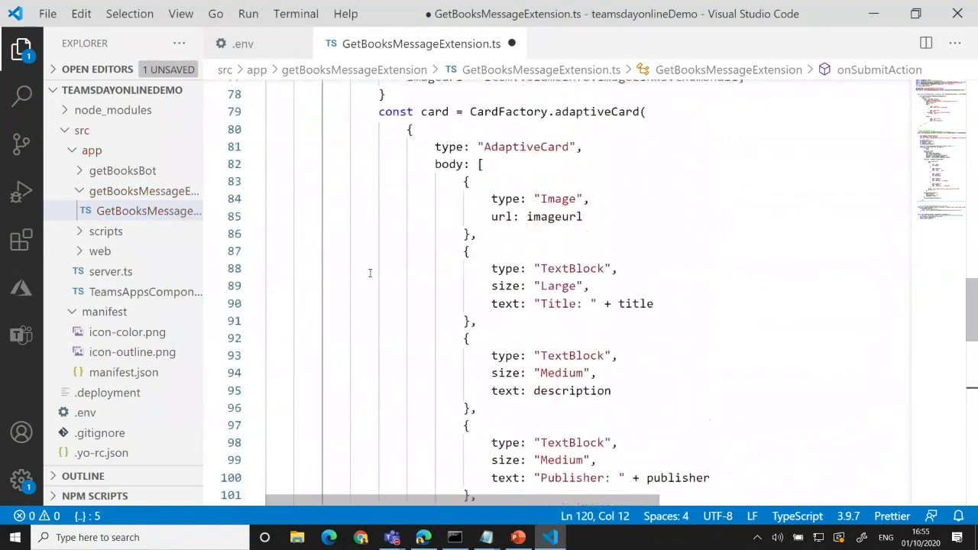
{"action": "scroll", "coordinate": [395, 230], "scroll_direction": "up", "scroll_amount": 3}
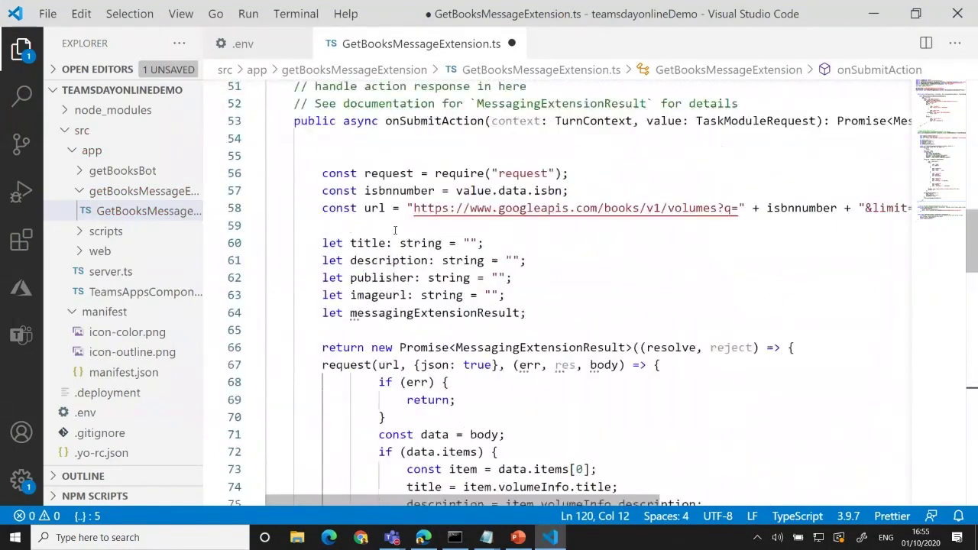
{"action": "scroll", "coordinate": [386, 226], "scroll_direction": "up", "scroll_amount": 1}
{"action": "left_click", "coordinate": [387, 201]}
{"action": "key", "text": "Delete"}
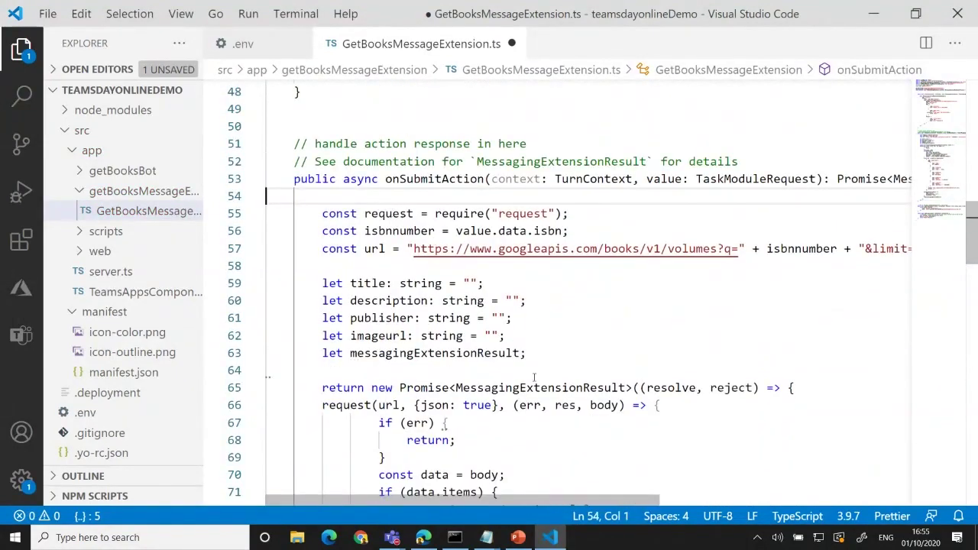
{"action": "left_click", "coordinate": [575, 346]}
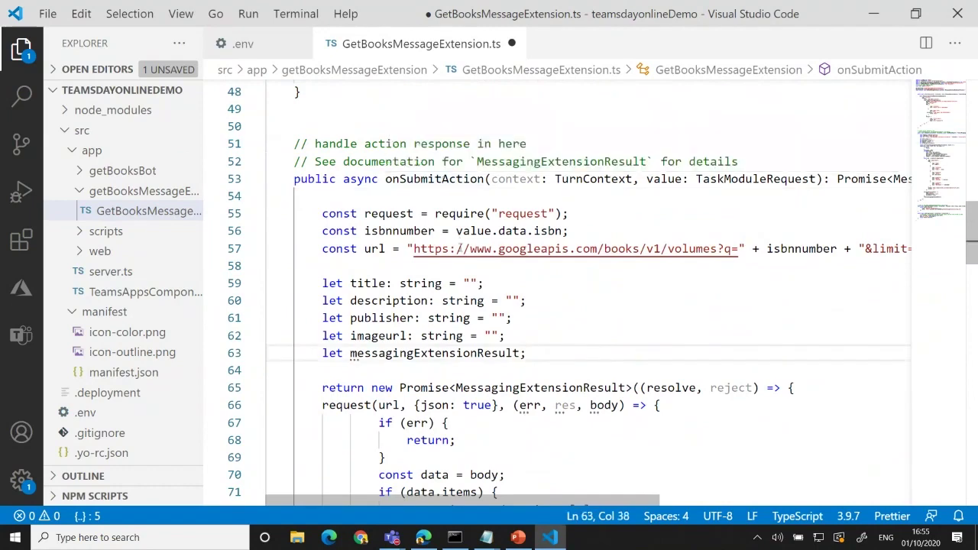
Step: Review the pasted code in GetBooksMessageExtension.ts, from the ISBN input card through the Google Books request, volumeInfo assignments, Adaptive Card and returned result
{"action": "scroll", "coordinate": [459, 250], "scroll_direction": "up", "scroll_amount": 7}
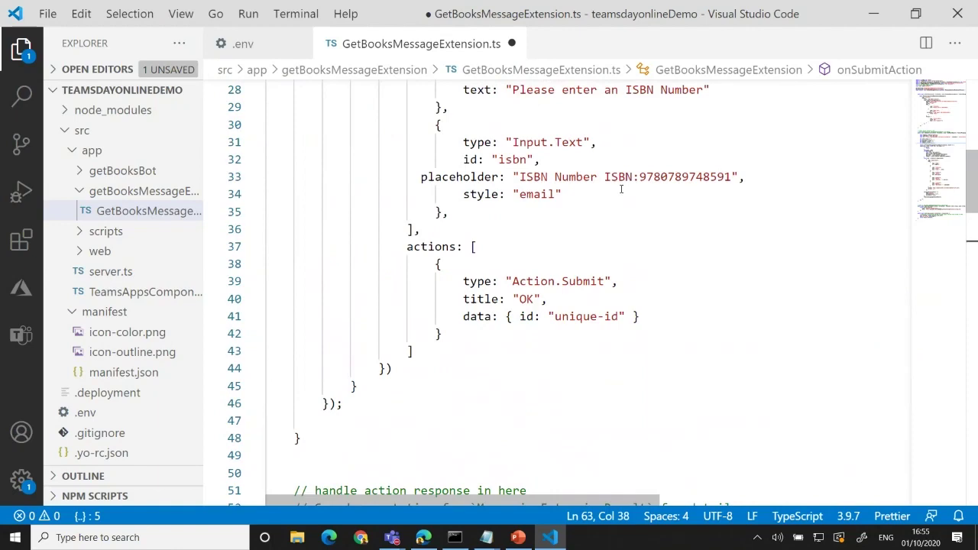
{"action": "scroll", "coordinate": [640, 248], "scroll_direction": "down", "scroll_amount": 9}
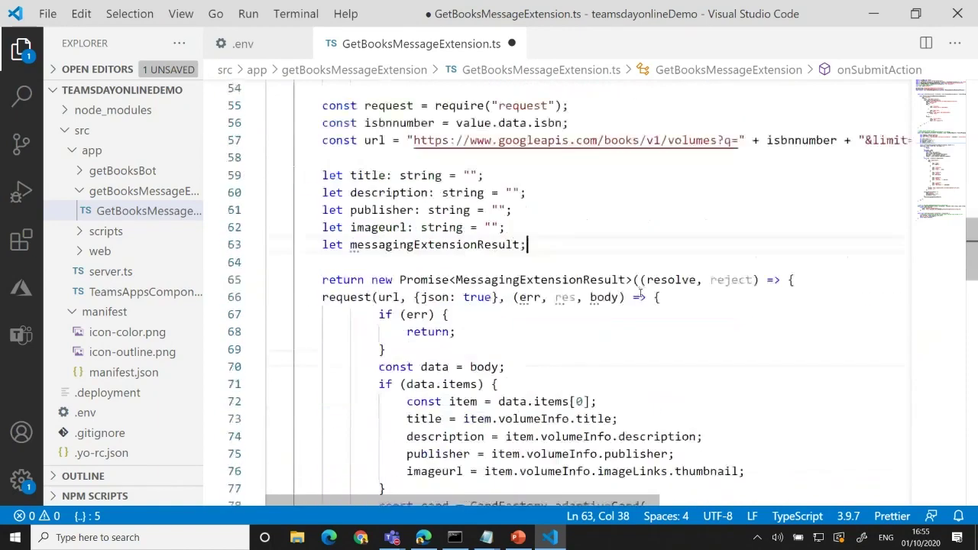
{"action": "left_click_drag", "start_coordinate": [493, 141], "coordinate": [692, 143]}
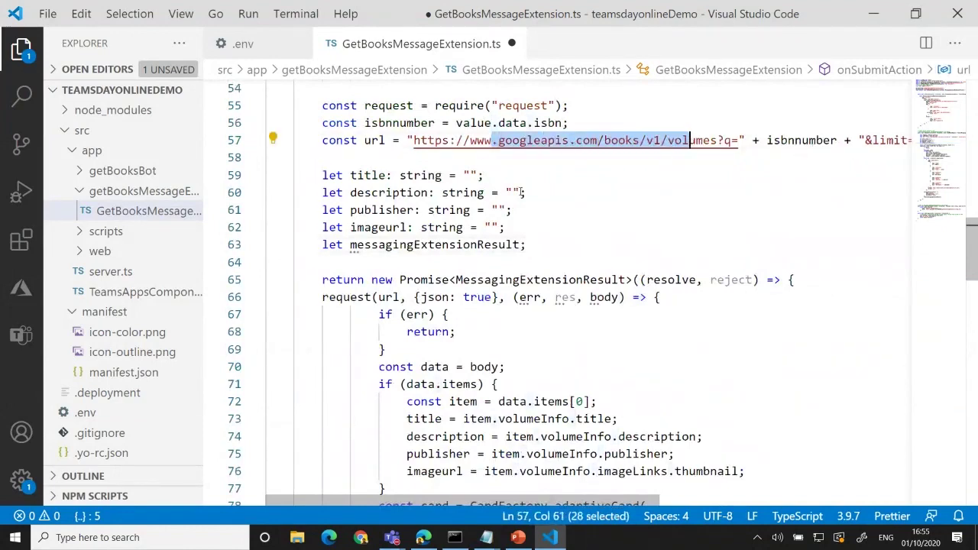
{"action": "scroll", "coordinate": [557, 245], "scroll_direction": "down", "scroll_amount": 2}
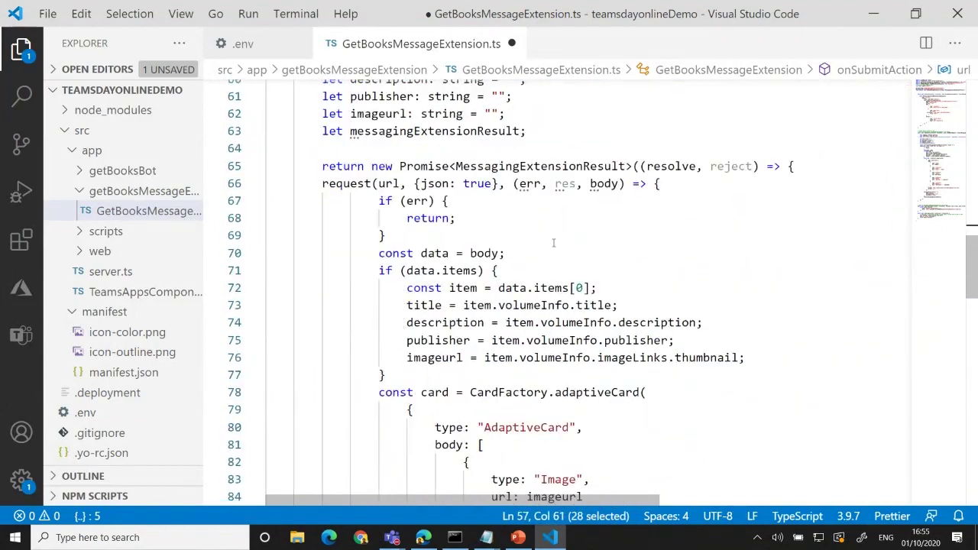
{"action": "left_click", "coordinate": [522, 305]}
{"action": "left_click_drag", "start_coordinate": [428, 323], "coordinate": [680, 369]}
{"action": "scroll", "coordinate": [553, 381], "scroll_direction": "down", "scroll_amount": 7}
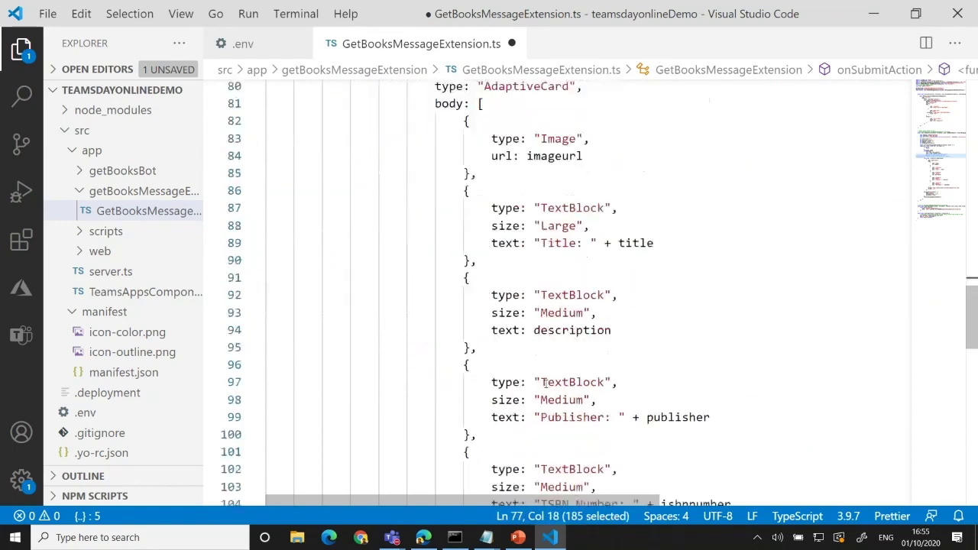
{"action": "scroll", "coordinate": [520, 214], "scroll_direction": "up", "scroll_amount": 1}
{"action": "double_click", "coordinate": [539, 143]}
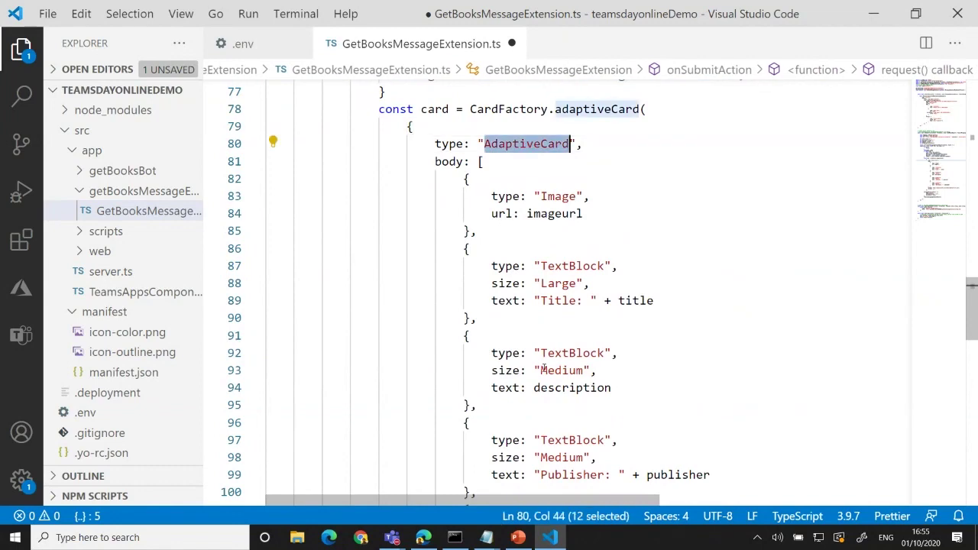
{"action": "scroll", "coordinate": [544, 143], "scroll_direction": "down", "scroll_amount": 4}
{"action": "scroll", "coordinate": [664, 376], "scroll_direction": "down", "scroll_amount": 4}
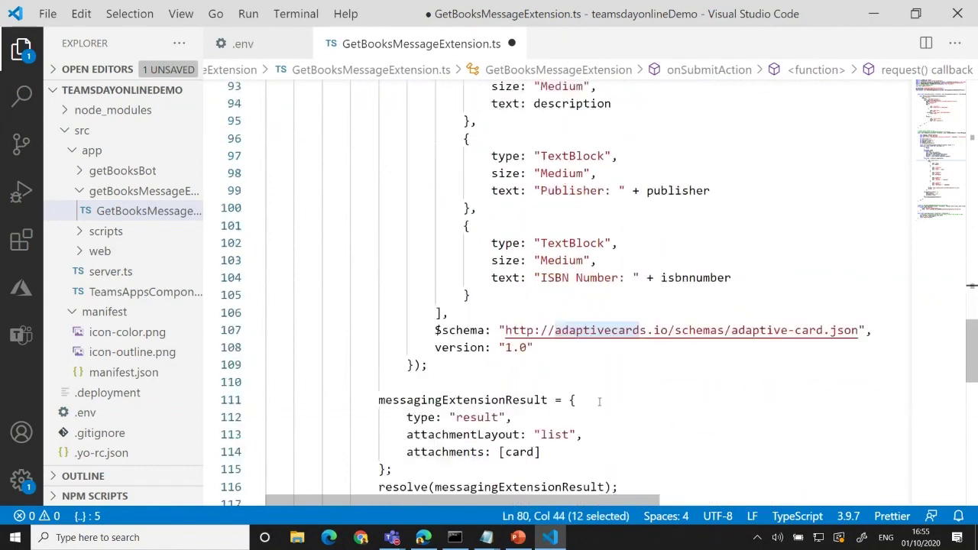
Step: Save GetBooksMessageExtension.ts with the replaced onFetchTask and onSubmitAction code
{"action": "left_click", "coordinate": [386, 392]}
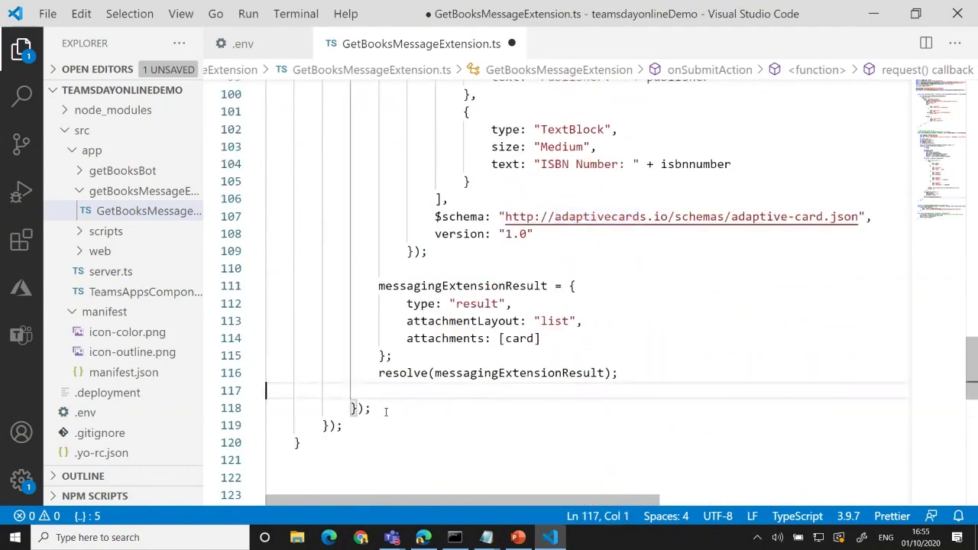
{"action": "key", "text": "ctrl+z"}
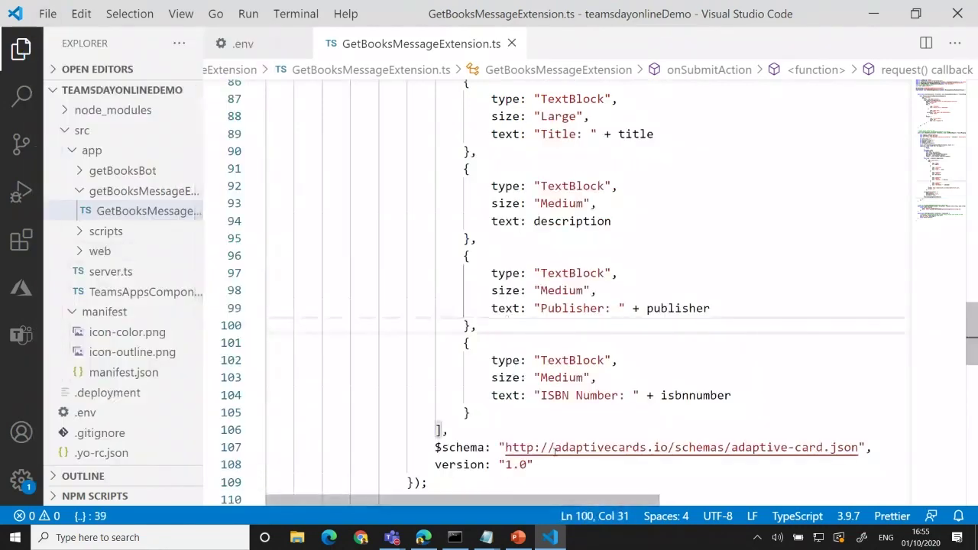
{"action": "scroll", "coordinate": [555, 443], "scroll_direction": "down", "scroll_amount": 2}
Step: Switch to Command Prompt and run gulp ngrok-serve in the teamsdayonlineDemo project folder
{"action": "mouse_move", "coordinate": [486, 537]}
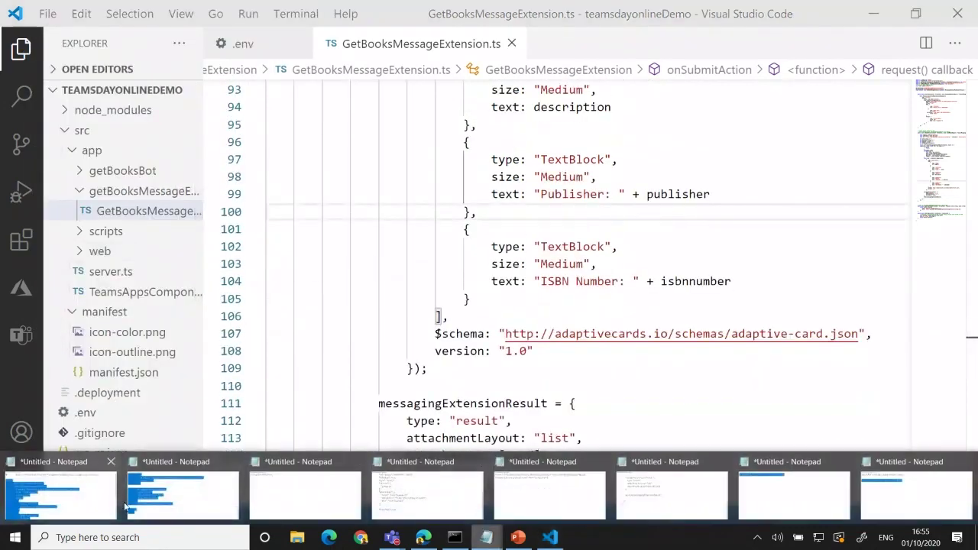
{"action": "key", "text": "alt+Tab"}
{"action": "type", "text": "gulp"}
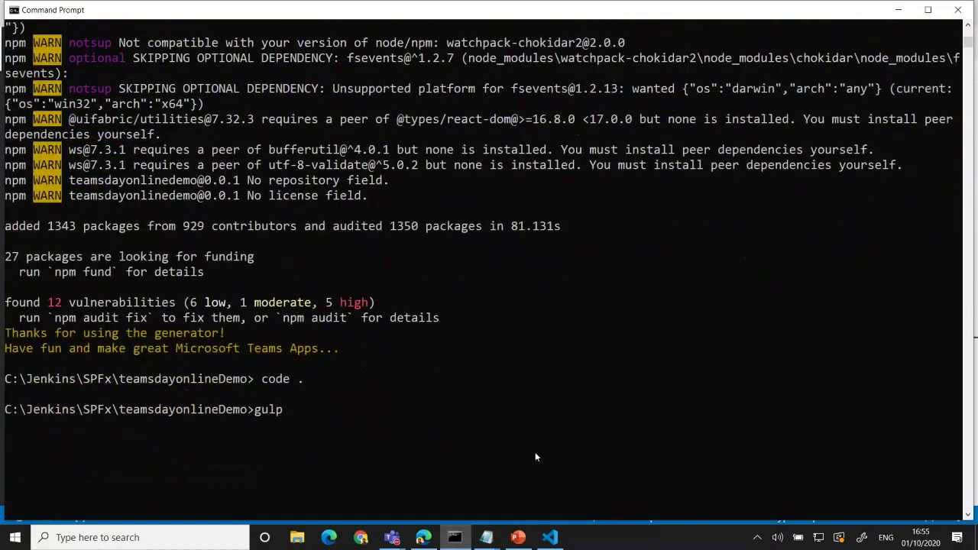
{"action": "type", "text": " ngrok-serve"}
{"action": "key", "text": "Return"}
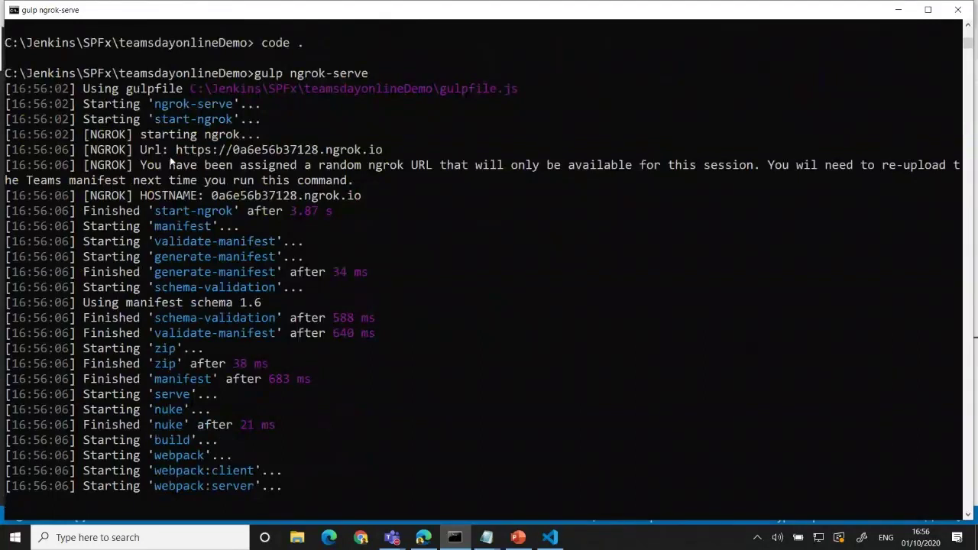
{"action": "double_click", "coordinate": [276, 149]}
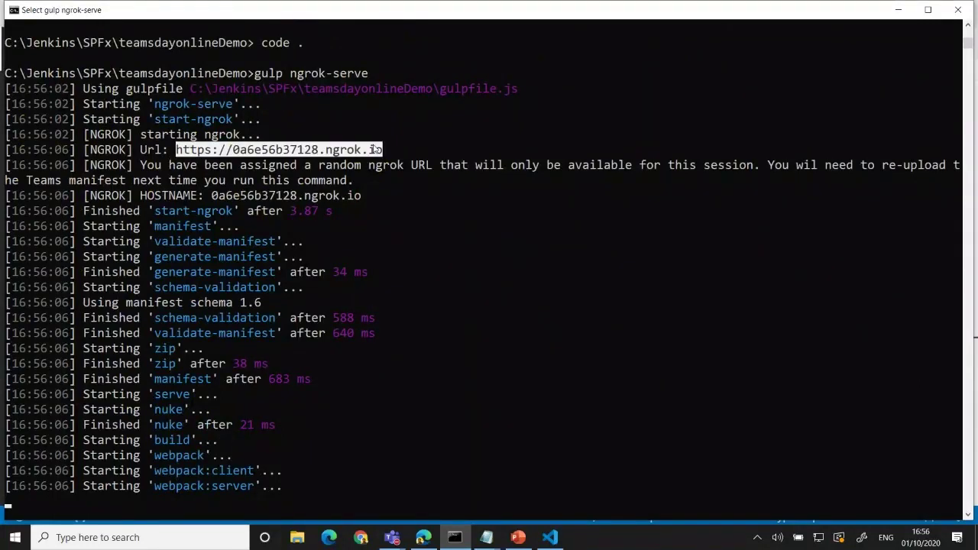
{"action": "key", "text": "ctrl+c"}
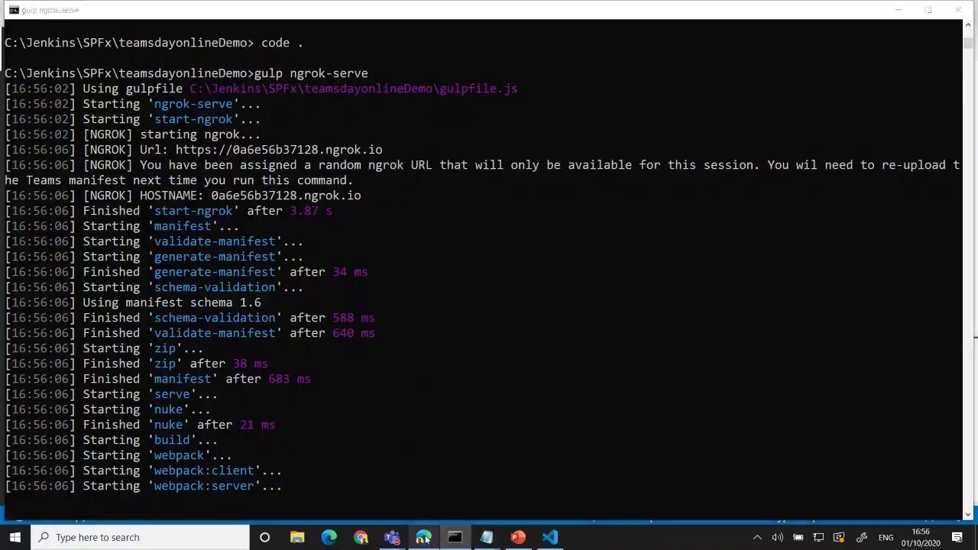
{"action": "left_click", "coordinate": [426, 541]}
{"action": "key", "text": "ctrl+Tab"}
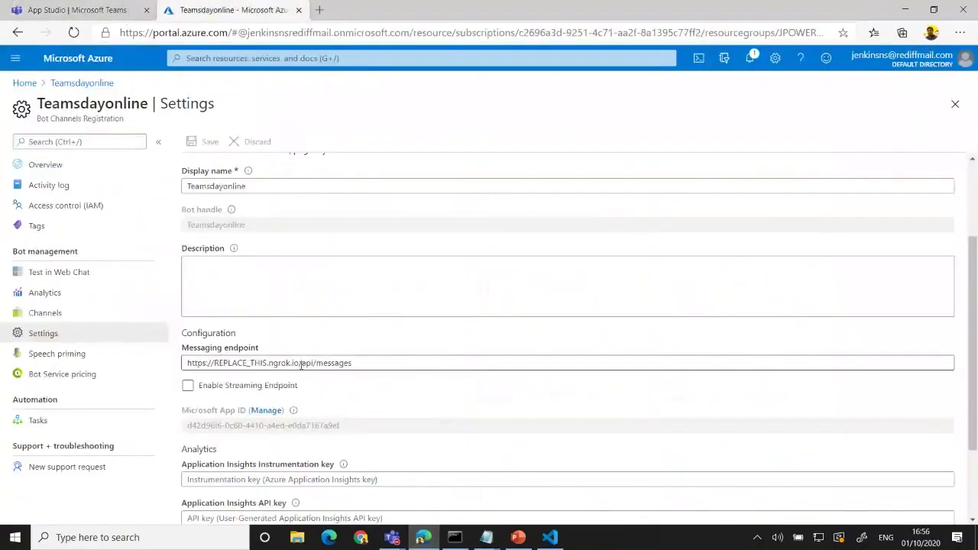
{"action": "left_click_drag", "start_coordinate": [301, 364], "coordinate": [168, 361]}
{"action": "key", "text": "ctrl+v"}
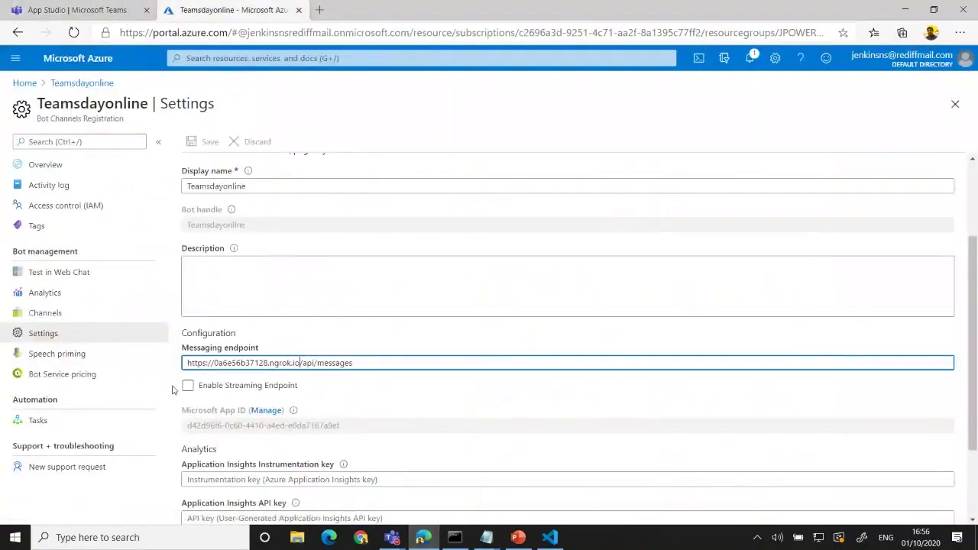
{"action": "left_click", "coordinate": [233, 259]}
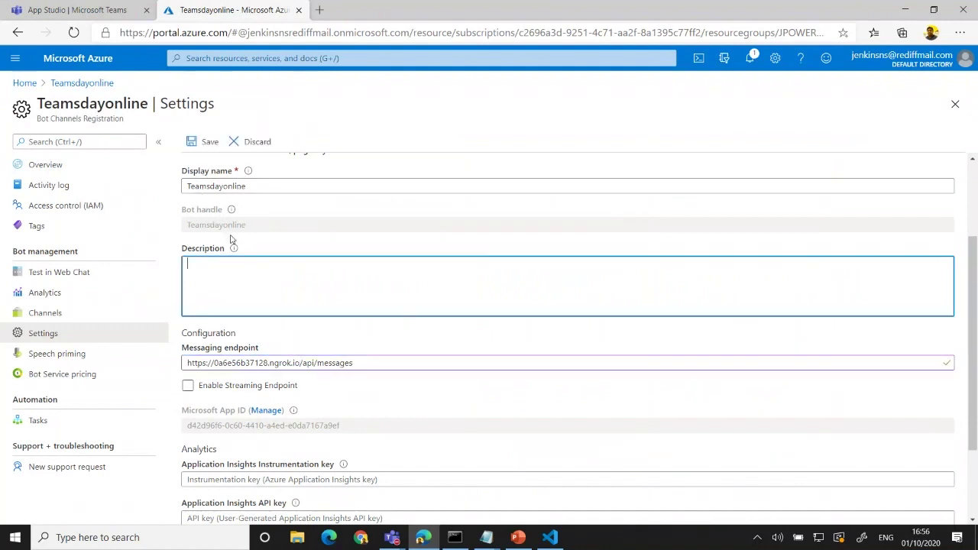
{"action": "left_click", "coordinate": [204, 141]}
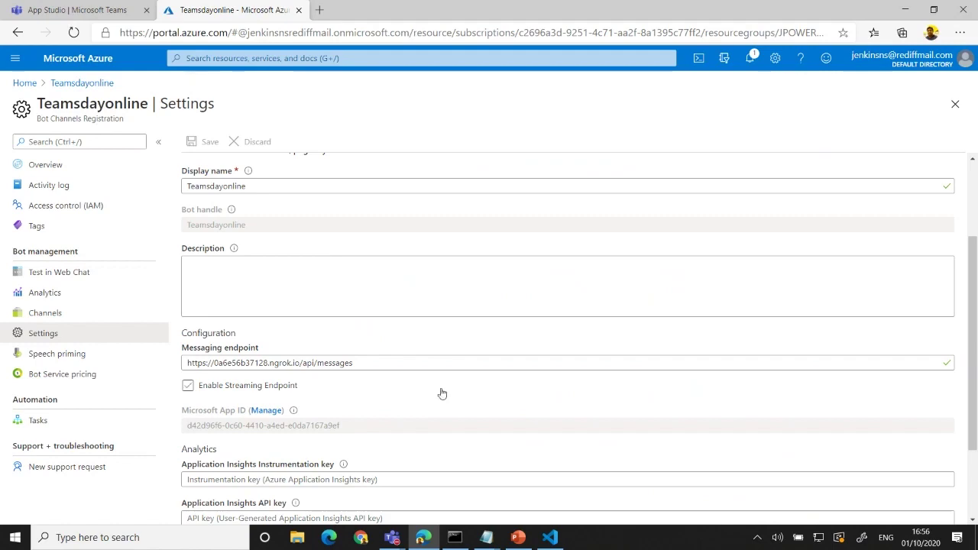
Step: Check the build progress and manifest packaging output of gulp ngrok-serve in Command Prompt
{"action": "left_click", "coordinate": [552, 539]}
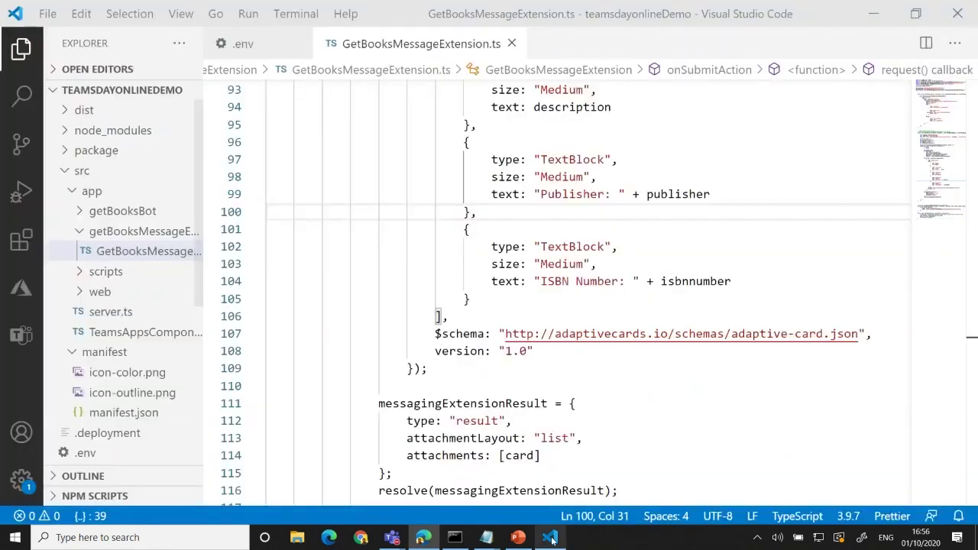
{"action": "left_click", "coordinate": [454, 538]}
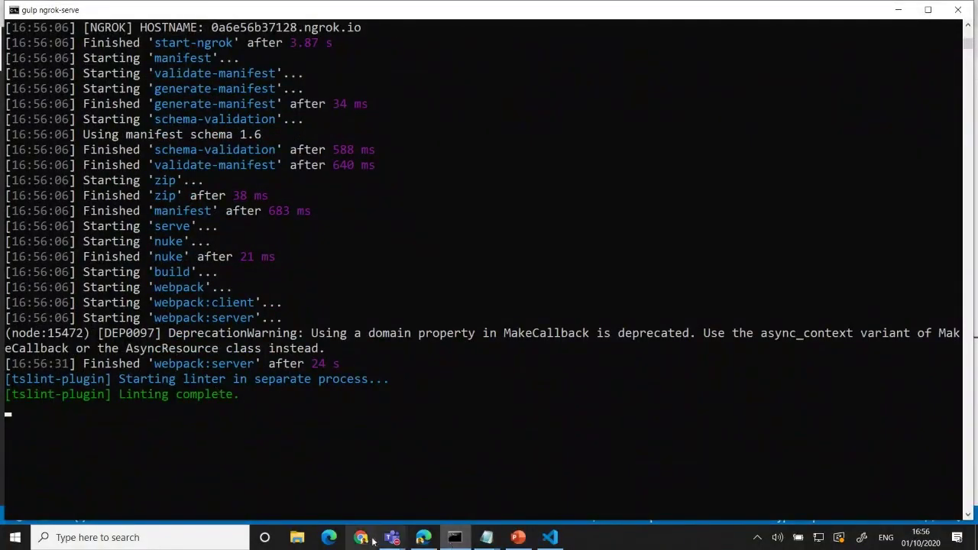
{"action": "left_click", "coordinate": [300, 542]}
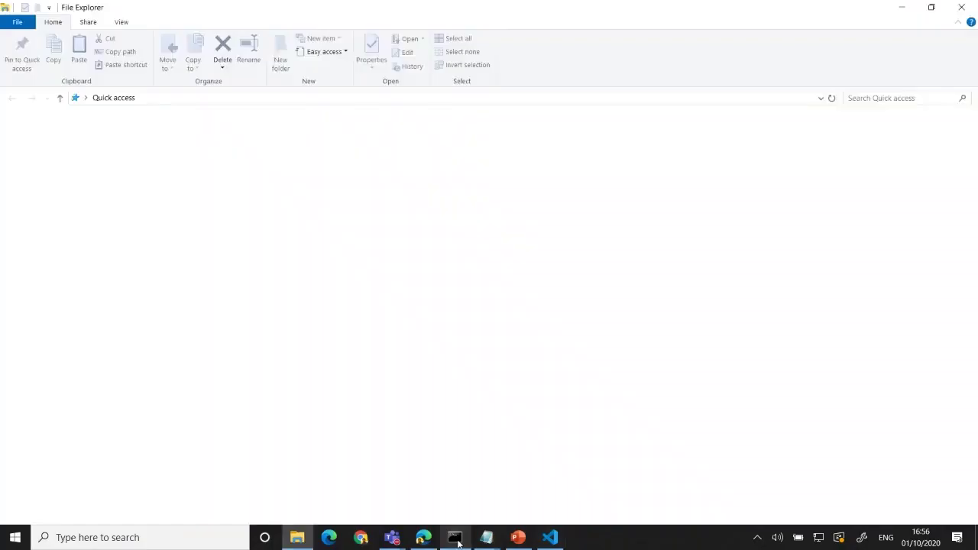
{"action": "left_click", "coordinate": [457, 541]}
{"action": "scroll", "coordinate": [336, 373], "scroll_direction": "up", "scroll_amount": 11}
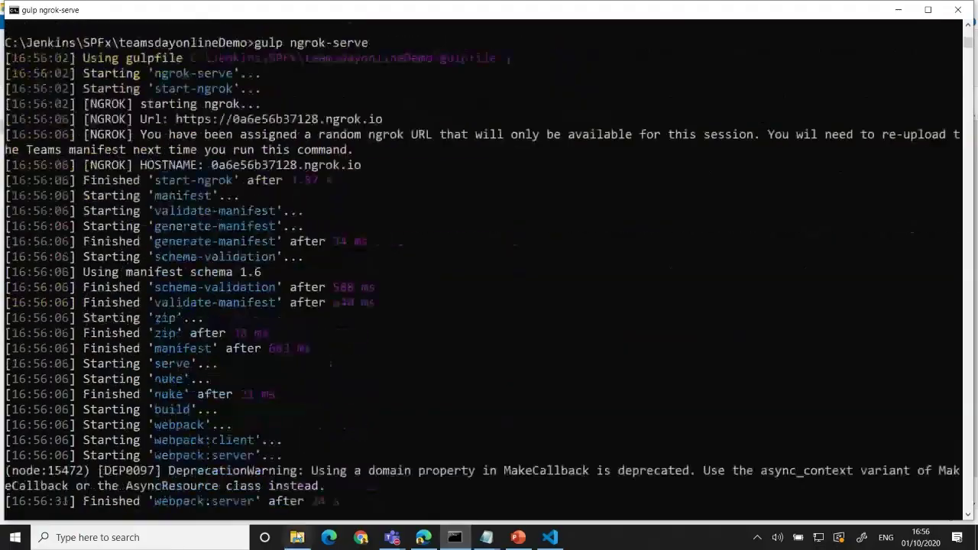
Step: Switch to File Explorer and open the package folder of the teamsdayonlineDemo project, under the SPFx folder on the C: drive
{"action": "left_click", "coordinate": [298, 537]}
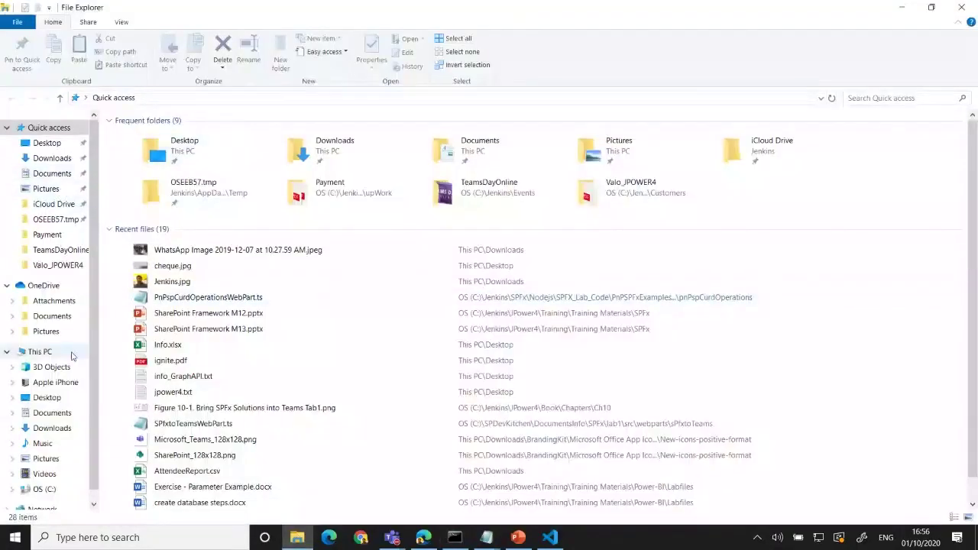
{"action": "left_click", "coordinate": [44, 489]}
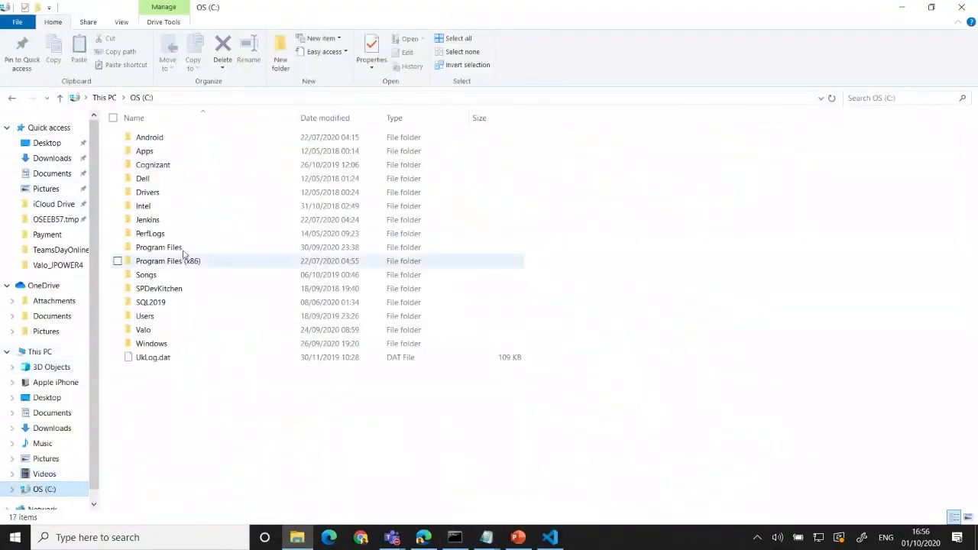
{"action": "double_click", "coordinate": [150, 220]}
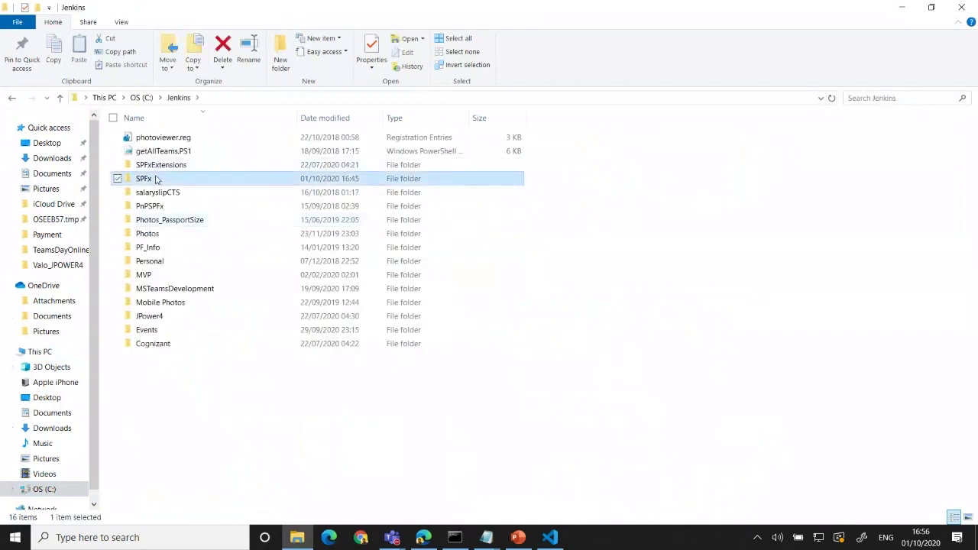
{"action": "double_click", "coordinate": [157, 178]}
{"action": "left_click", "coordinate": [164, 261]}
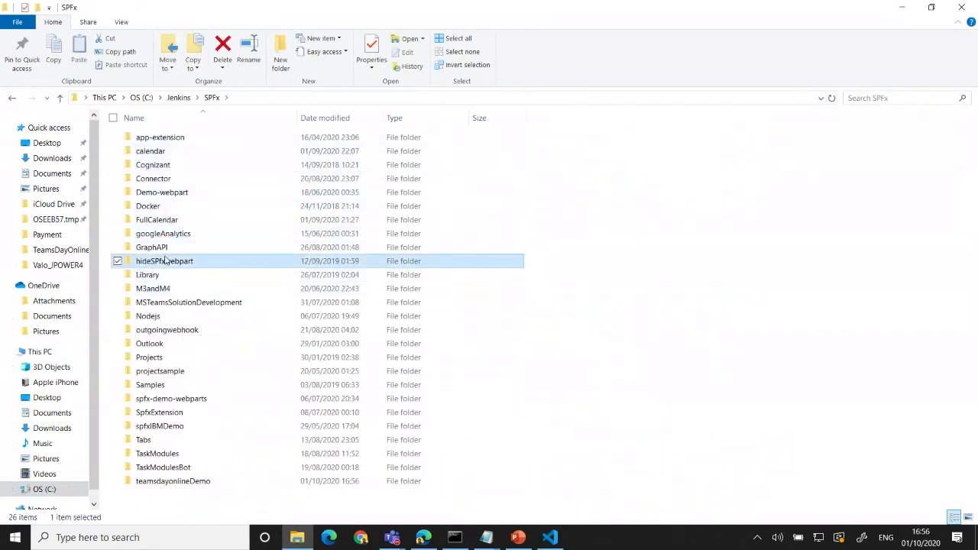
{"action": "key", "text": "t"}
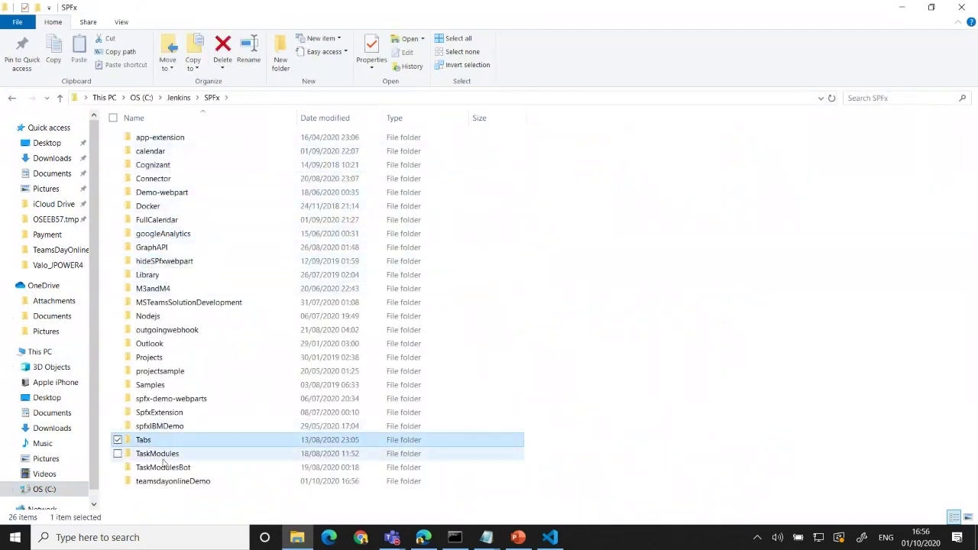
{"action": "key", "text": "e"}
{"action": "key", "text": "Return"}
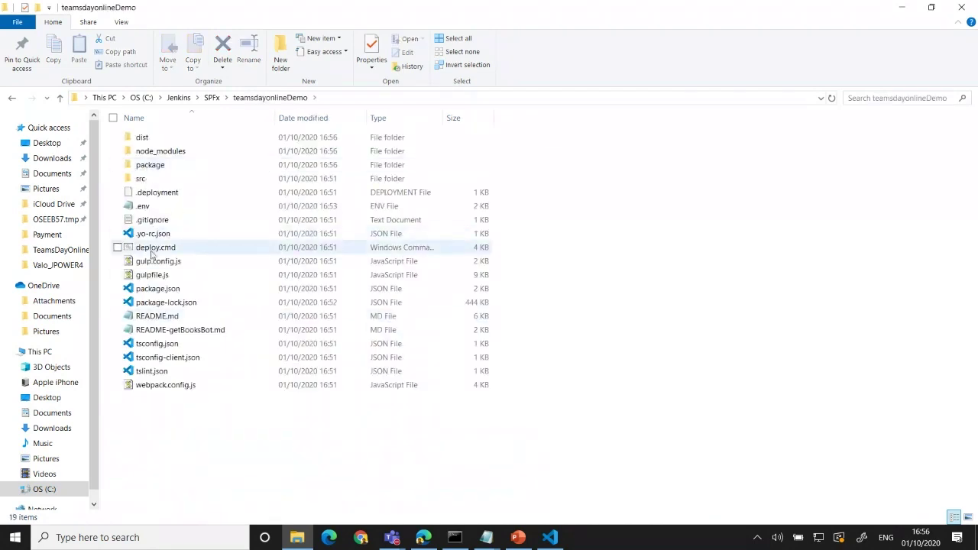
{"action": "left_click", "coordinate": [152, 170]}
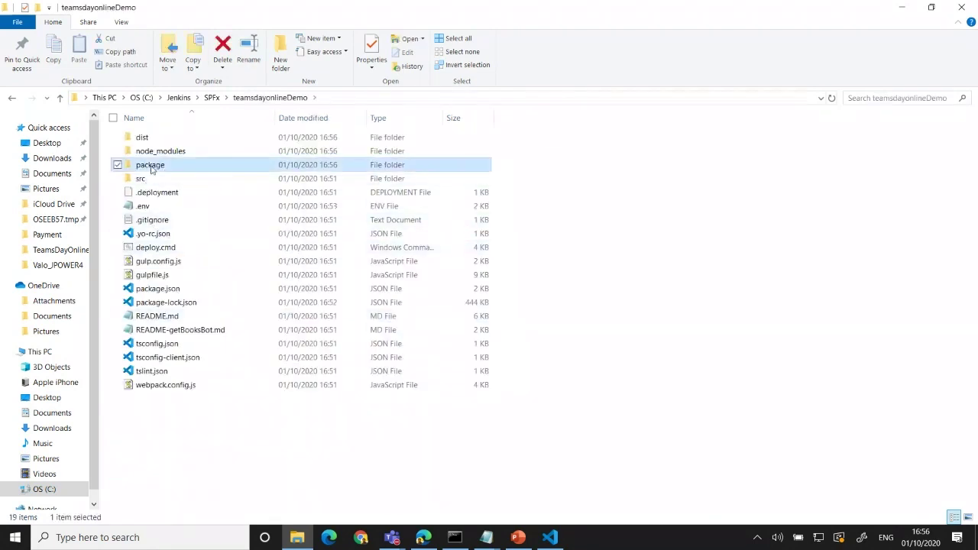
{"action": "double_click", "coordinate": [152, 170]}
Step: Duplicate teamsdayonline-demo.zip within the package folder
{"action": "left_click", "coordinate": [191, 139]}
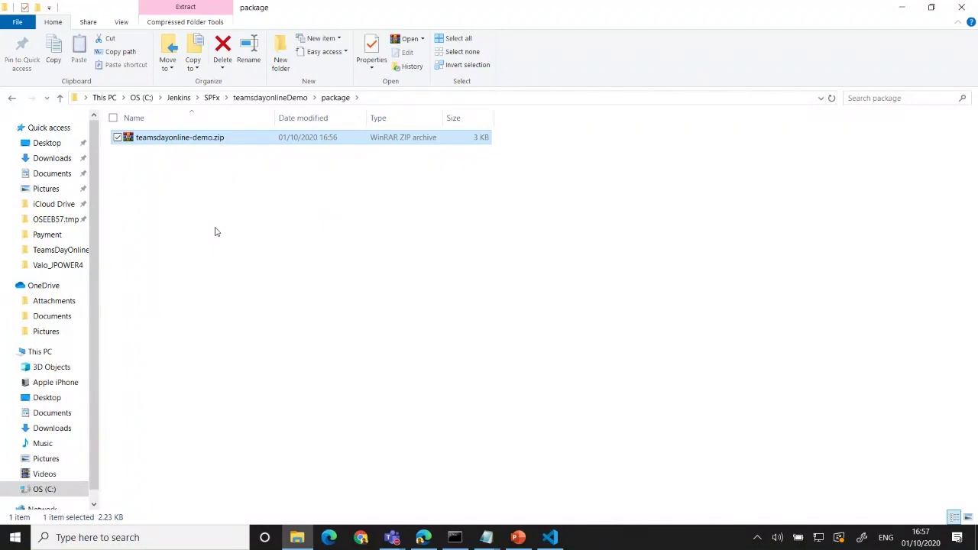
{"action": "right_click", "coordinate": [208, 140]}
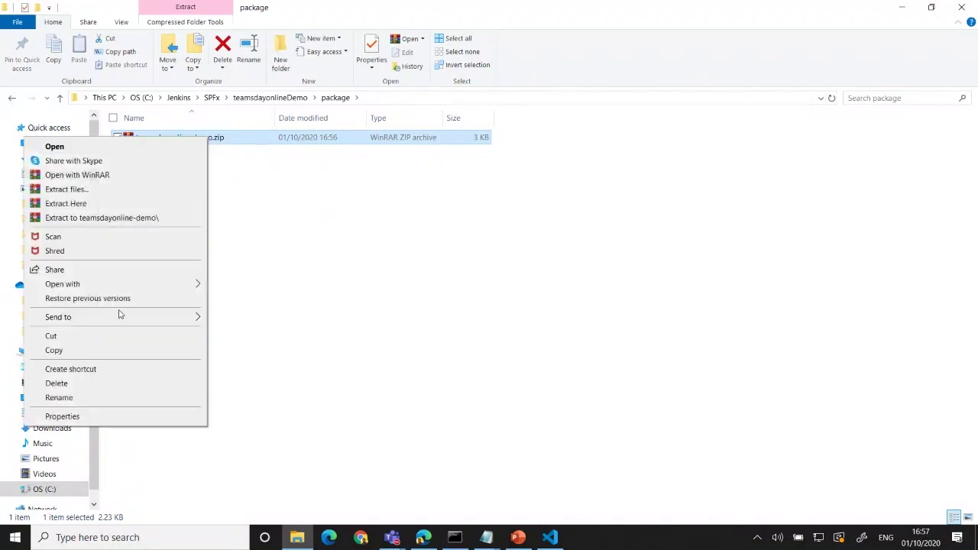
{"action": "left_click", "coordinate": [74, 350]}
{"action": "left_click", "coordinate": [282, 313]}
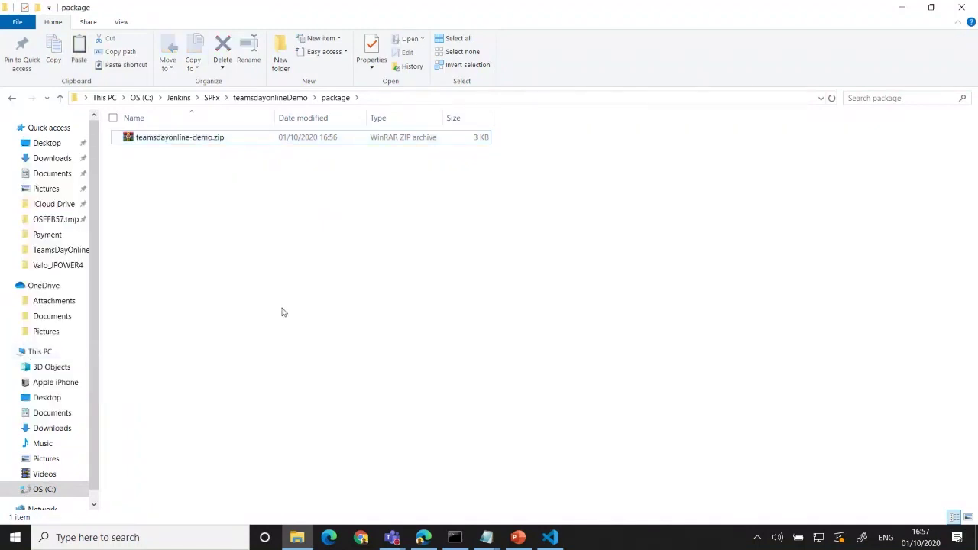
{"action": "key", "text": "ctrl+v"}
{"action": "left_click", "coordinate": [242, 219]}
Step: Extract the contents of teamsdayonline-demo - Copy.zip directly into the package folder
{"action": "right_click", "coordinate": [233, 138]}
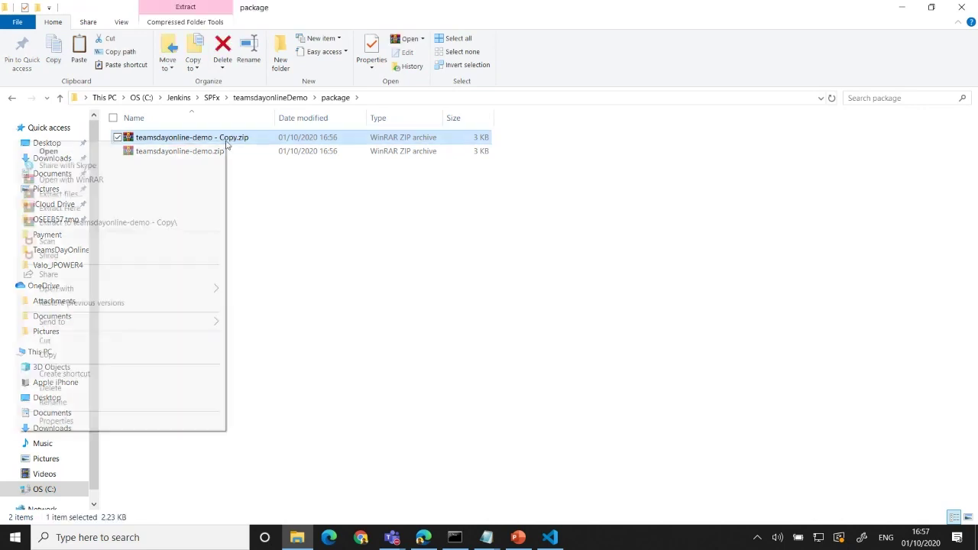
{"action": "mouse_move", "coordinate": [172, 289]}
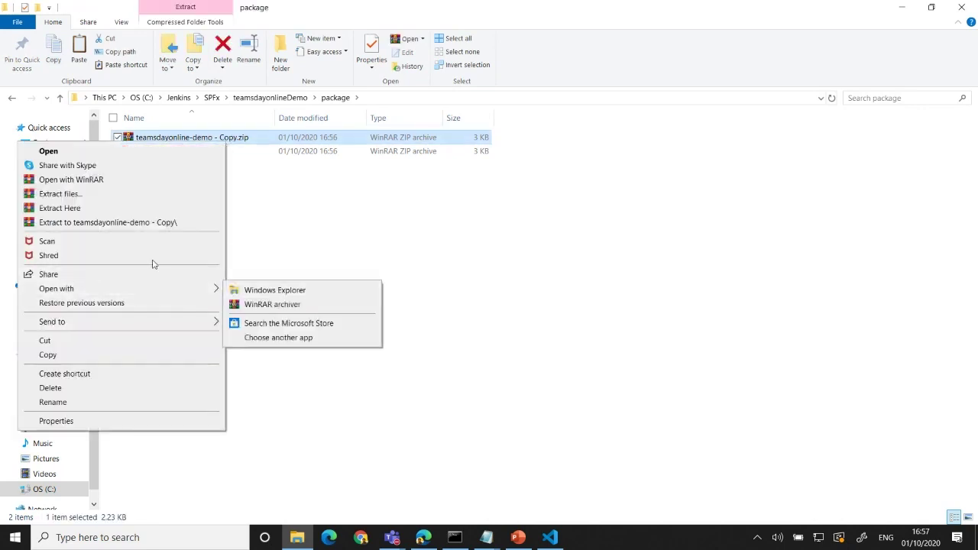
{"action": "left_click", "coordinate": [60, 208]}
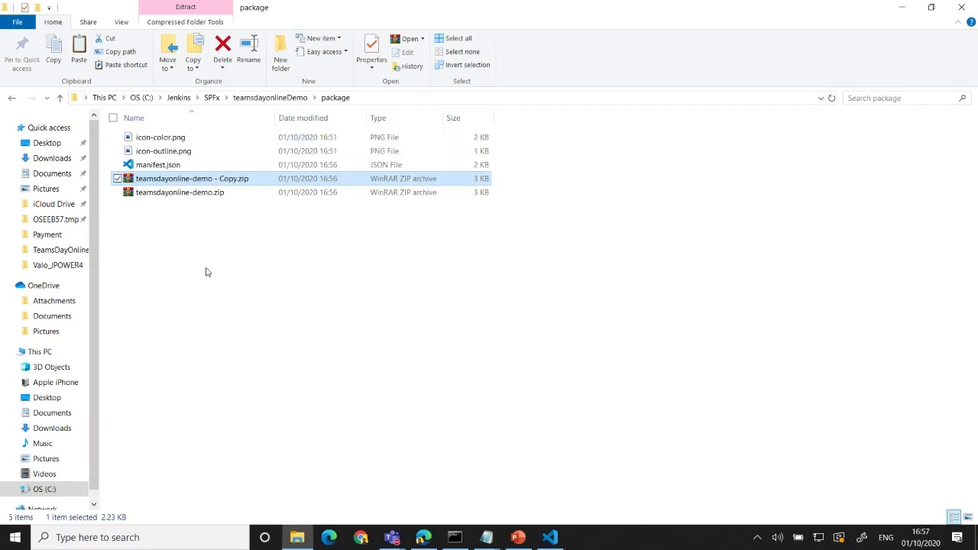
Step: Open the extracted manifest.json in Notepad, inspect the developer websiteUrl value, and close the file
{"action": "left_click", "coordinate": [162, 165]}
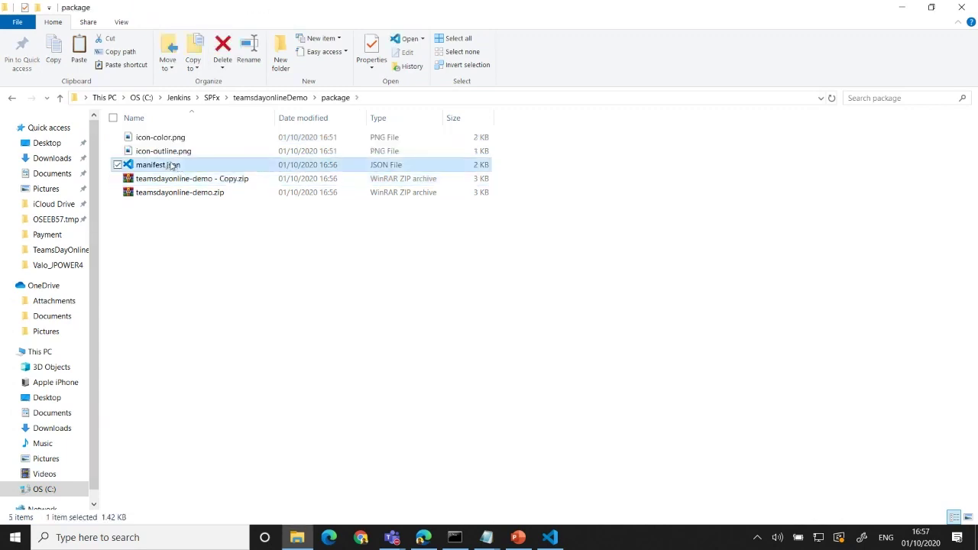
{"action": "left_click", "coordinate": [174, 152]}
{"action": "left_click", "coordinate": [166, 138]}
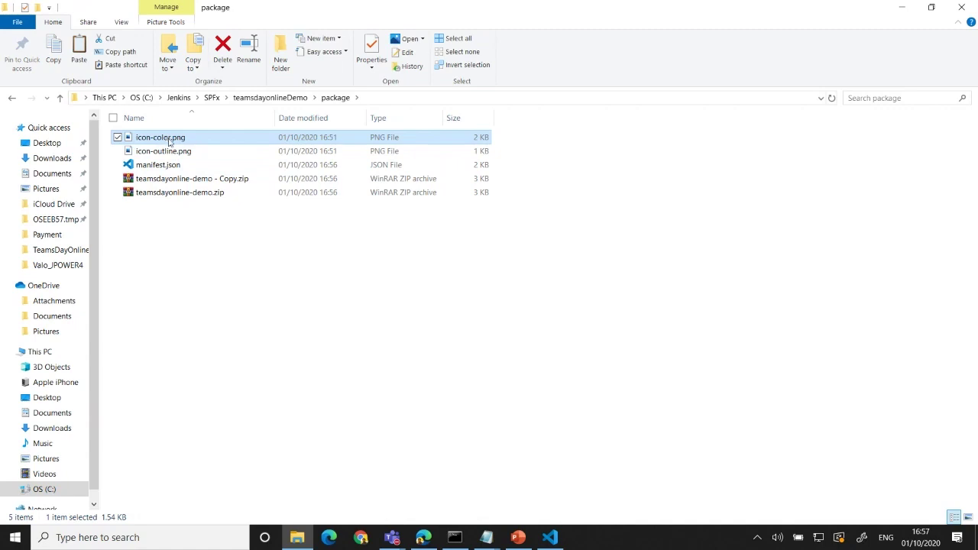
{"action": "right_click", "coordinate": [173, 165]}
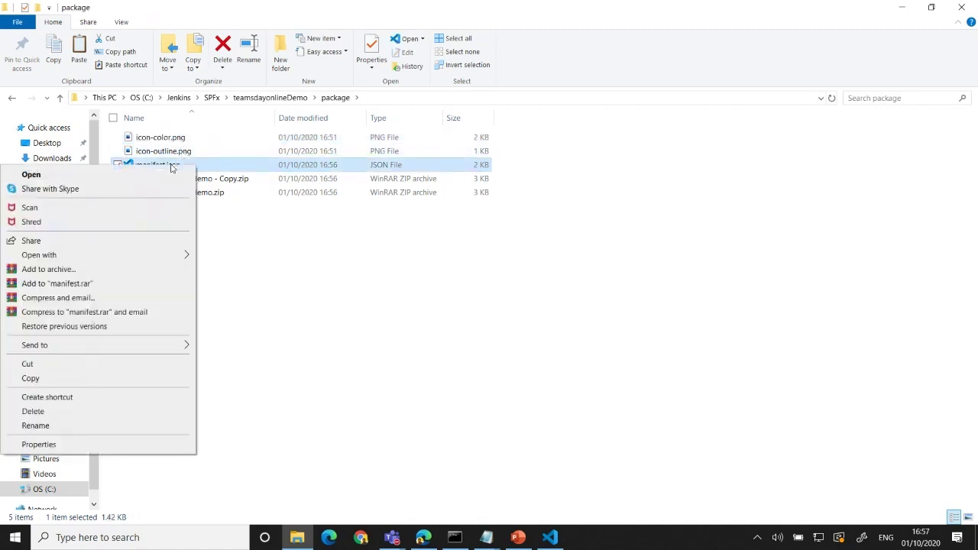
{"action": "mouse_move", "coordinate": [184, 261]}
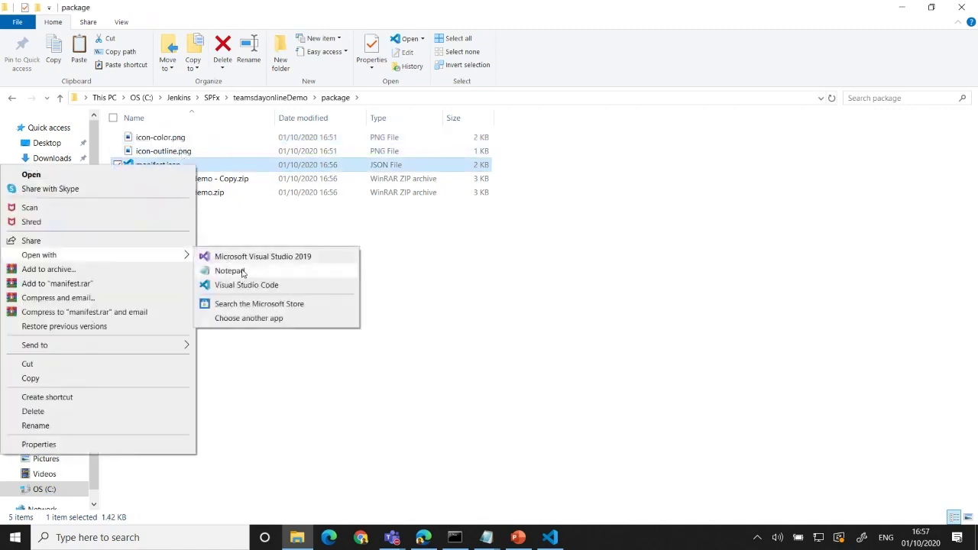
{"action": "left_click", "coordinate": [230, 271]}
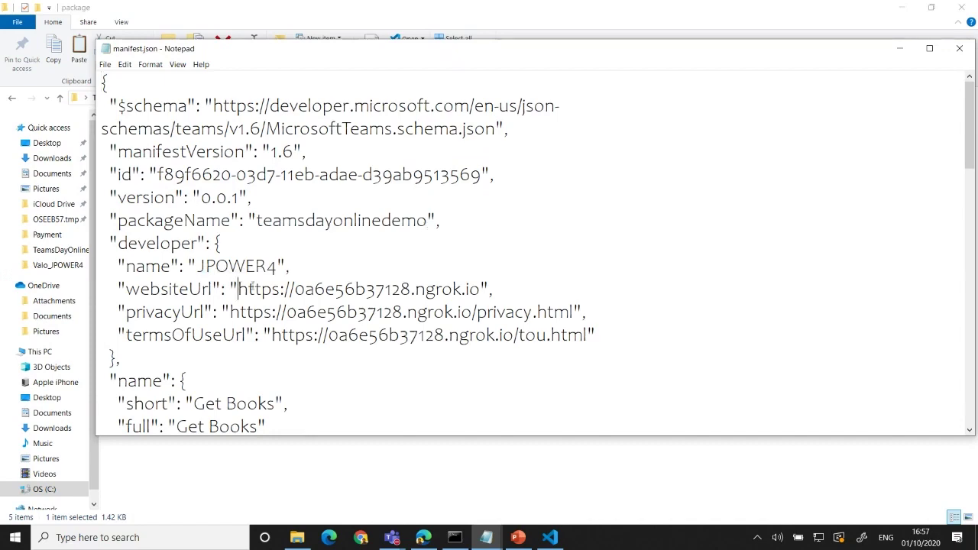
{"action": "left_click_drag", "start_coordinate": [255, 289], "coordinate": [475, 289]}
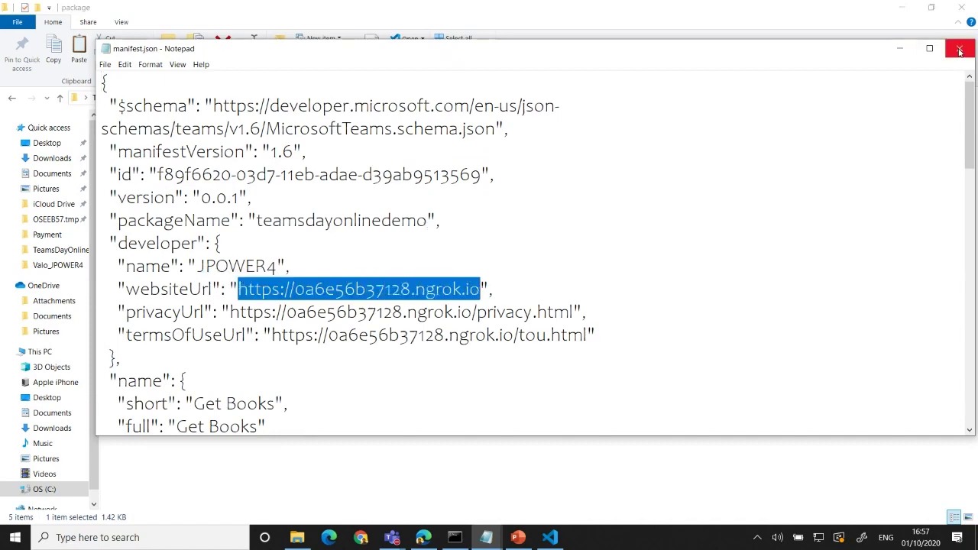
{"action": "left_click", "coordinate": [960, 48]}
Step: Switch to Visual Studio Code and review the developer URLs in the source manifest.json under src/manifest
{"action": "left_click", "coordinate": [555, 538]}
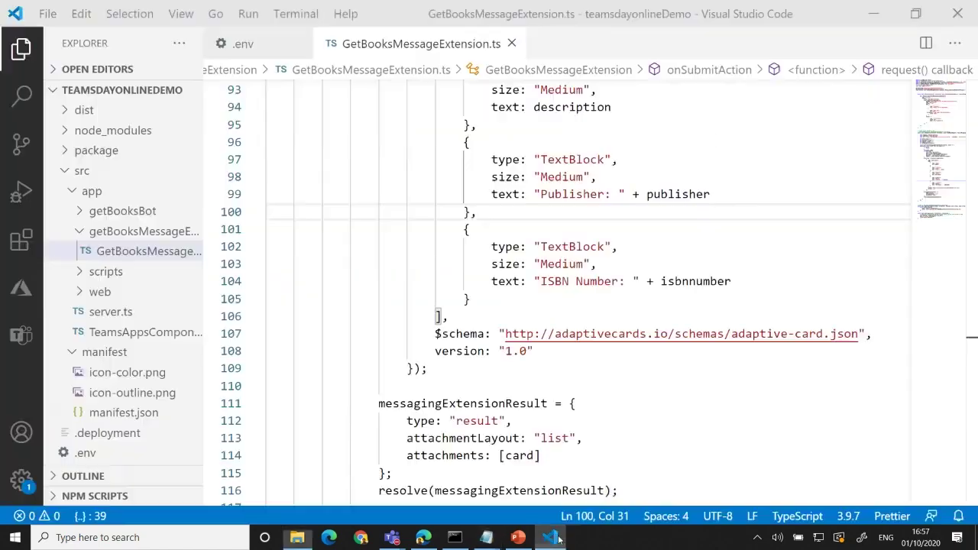
{"action": "scroll", "coordinate": [126, 290], "scroll_direction": "down", "scroll_amount": 3}
{"action": "left_click", "coordinate": [126, 299]}
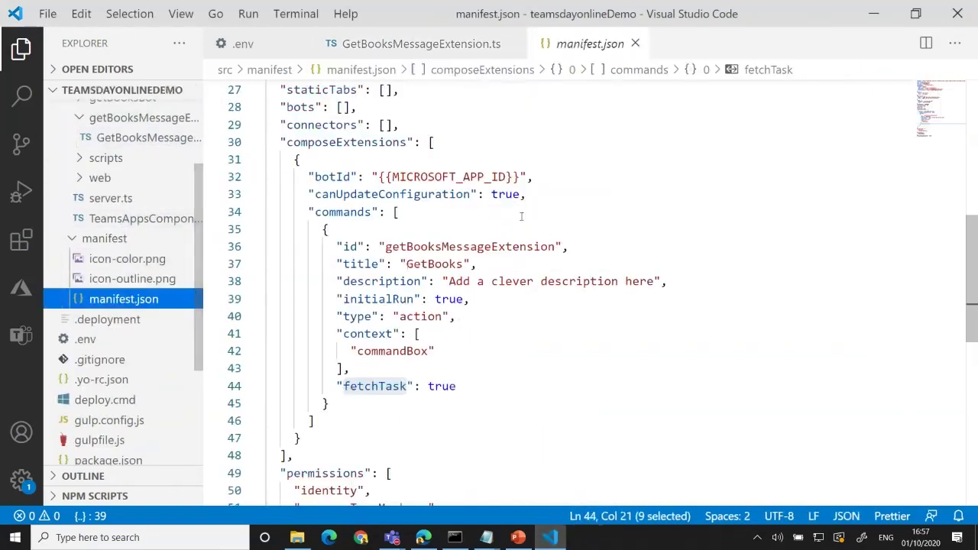
{"action": "scroll", "coordinate": [422, 195], "scroll_direction": "up", "scroll_amount": 6}
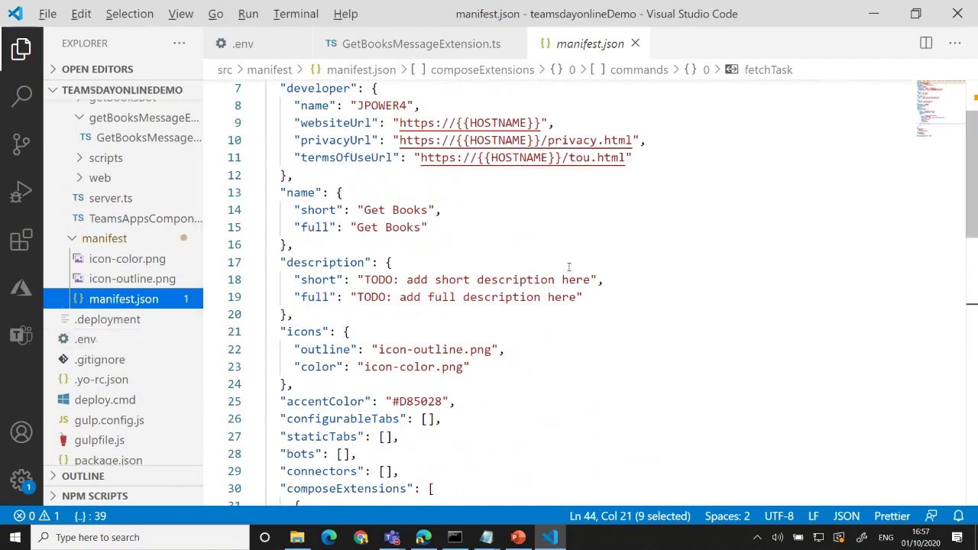
Step: Switch to the Command Prompt window and review the gulp ngrok-serve build and server output
{"action": "key", "text": "alt+Tab"}
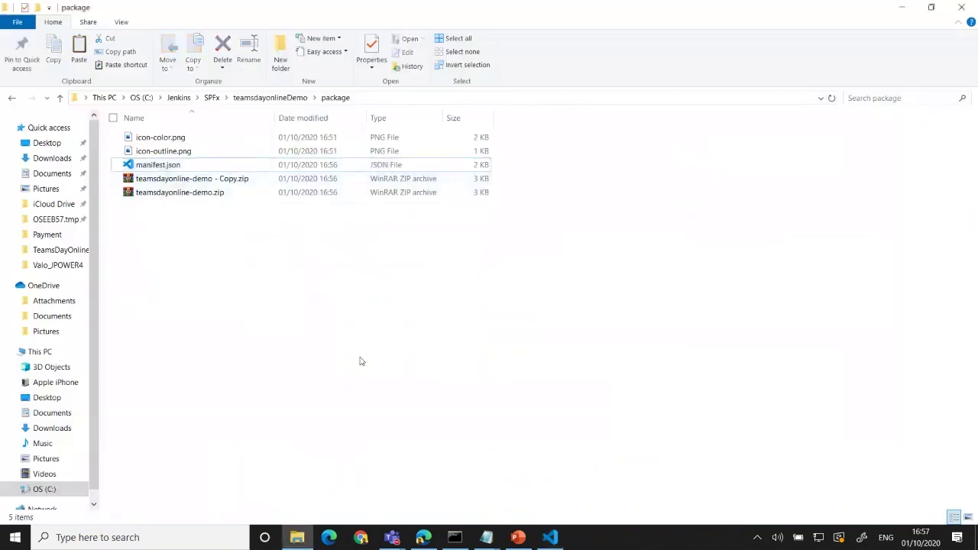
{"action": "key", "text": "alt+Tab"}
{"action": "key", "text": "alt+Tab"}
{"action": "key", "text": "alt+Tab"}
{"action": "key", "text": "alt+Tab"}
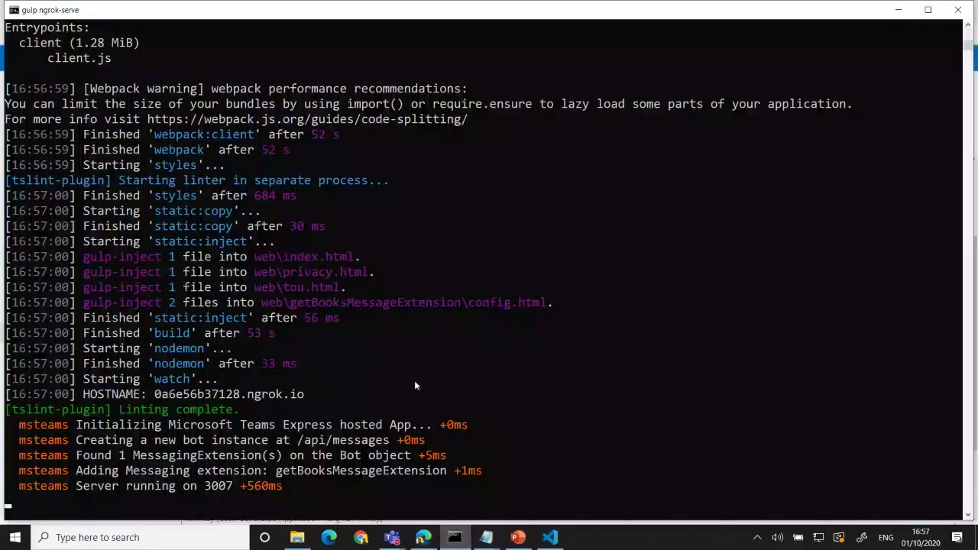
{"action": "scroll", "coordinate": [415, 385], "scroll_direction": "up", "scroll_amount": 9}
{"action": "scroll", "coordinate": [418, 388], "scroll_direction": "down", "scroll_amount": 6}
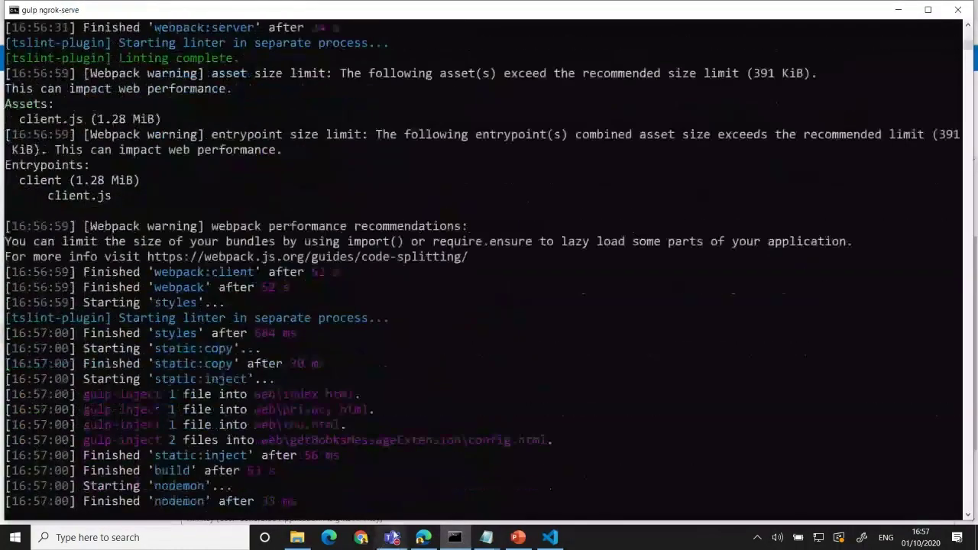
Step: Switch to Microsoft Teams in Edge and show the app store's Built for jpower4mvp category
{"action": "mouse_move", "coordinate": [423, 537]}
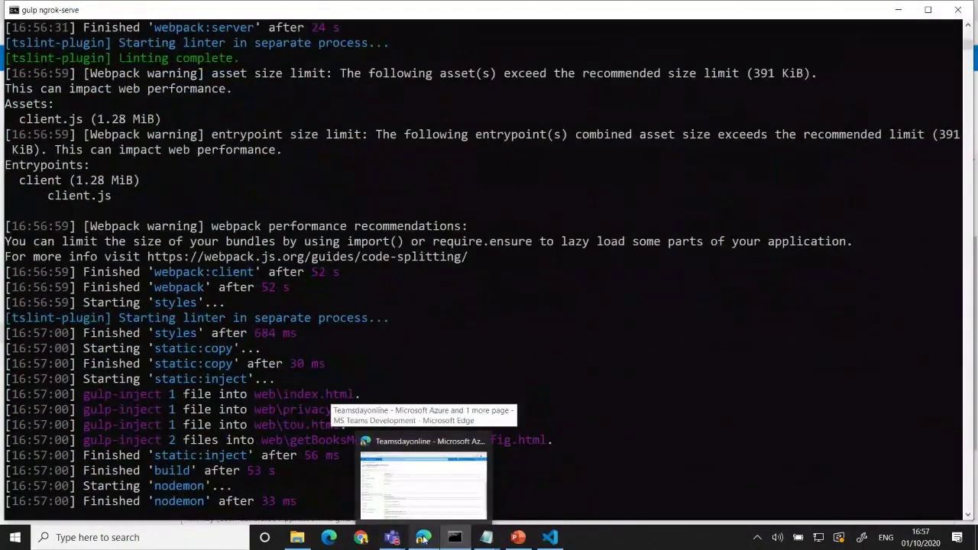
{"action": "left_click", "coordinate": [393, 538]}
{"action": "left_click", "coordinate": [423, 537]}
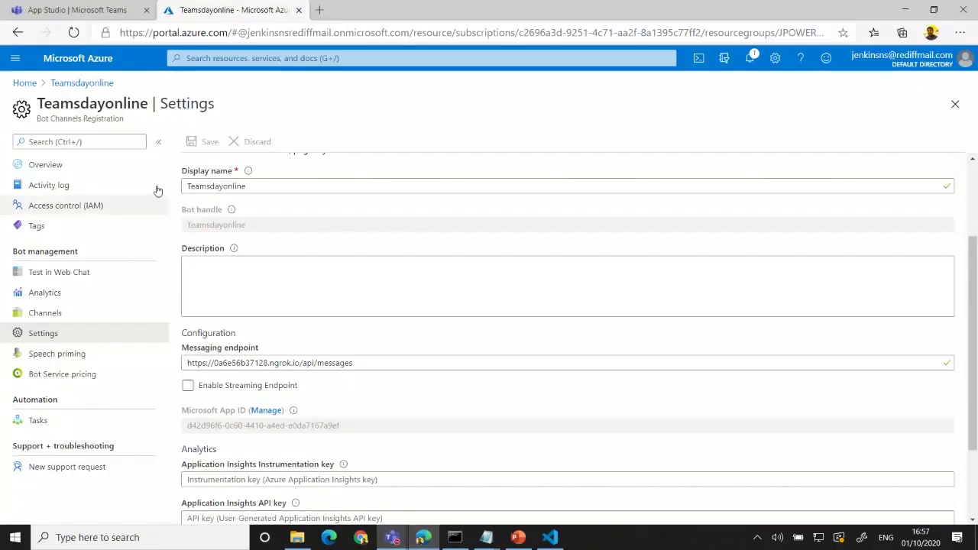
{"action": "left_click", "coordinate": [85, 11]}
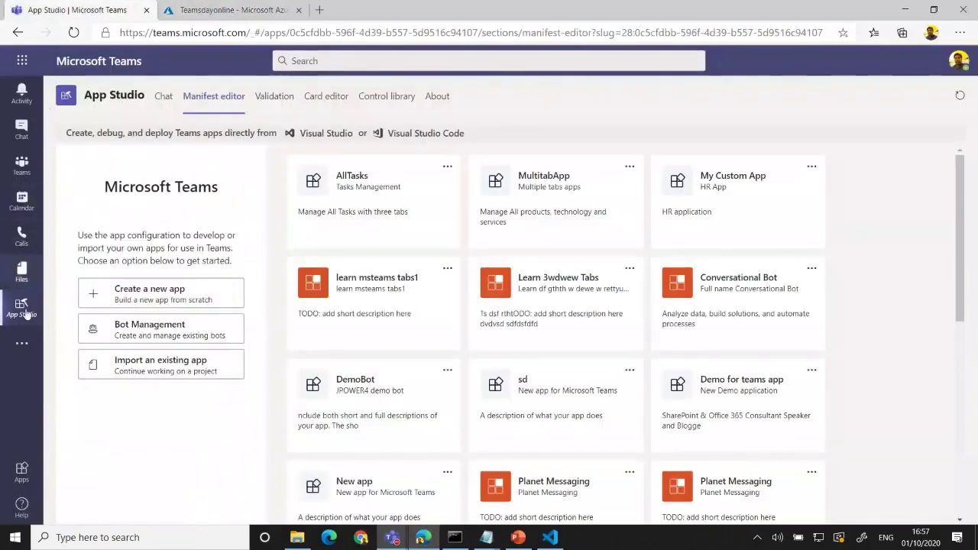
{"action": "left_click", "coordinate": [31, 466]}
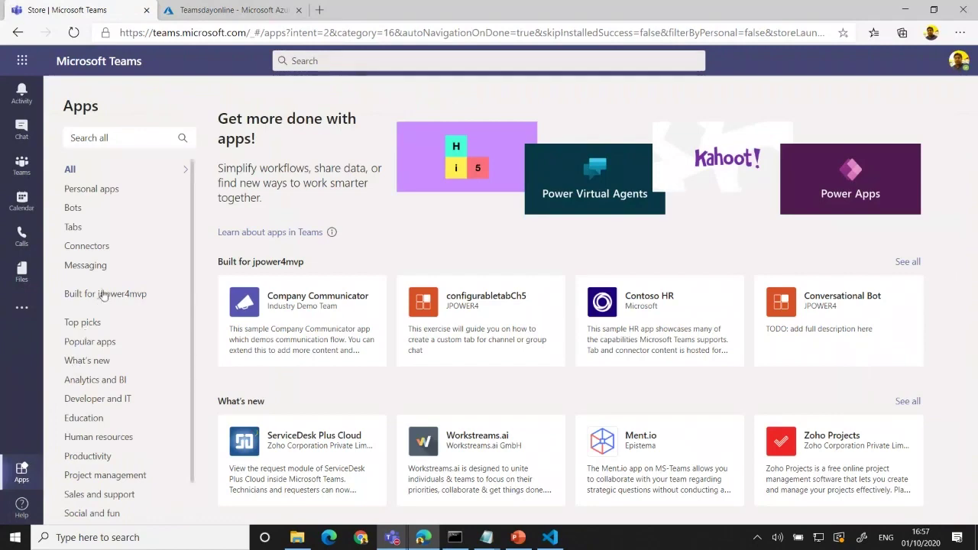
{"action": "left_click", "coordinate": [105, 294]}
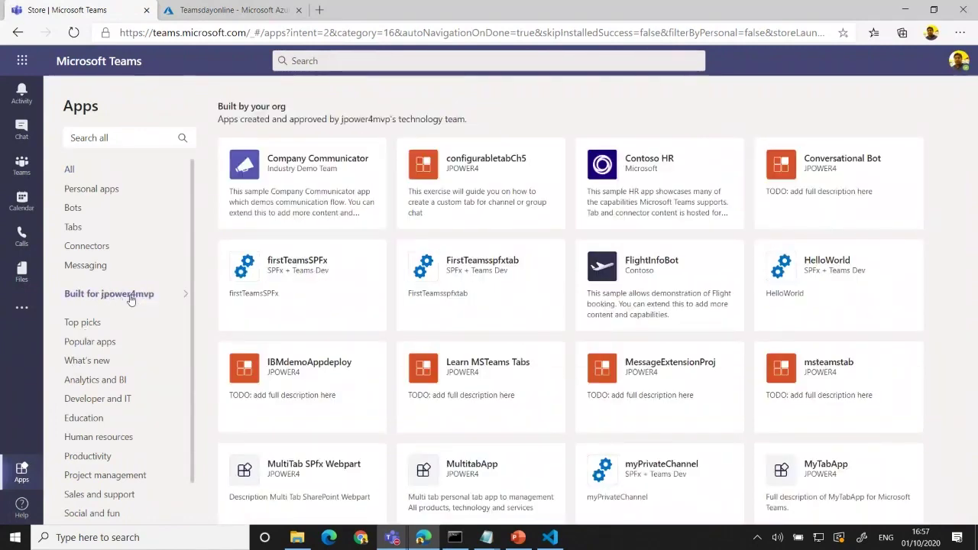
Step: Upload teamsdayonline-demo.zip from C:\Jenkins\SPFx\teamsdayonlineDemo\package as a custom app for jpower4mvp
{"action": "scroll", "coordinate": [108, 507], "scroll_direction": "down", "scroll_amount": 1}
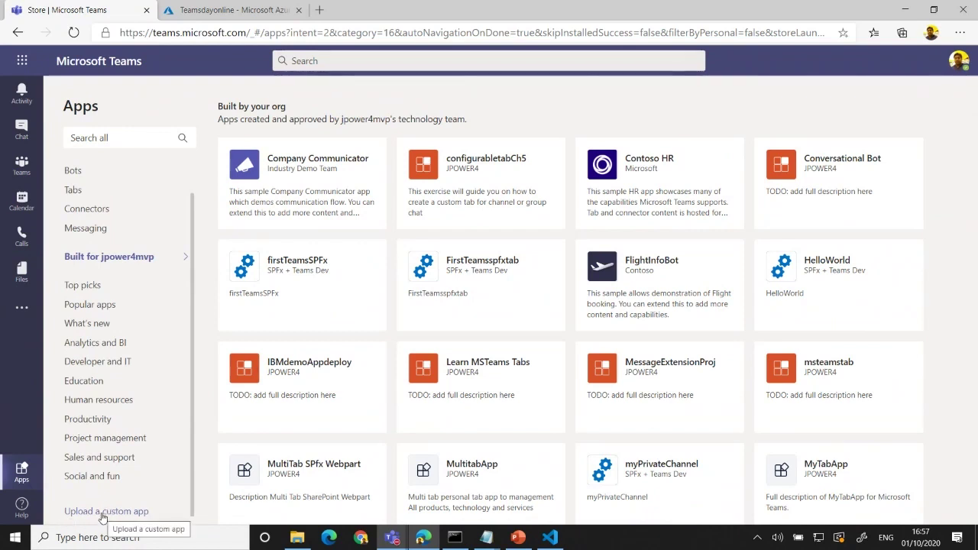
{"action": "left_click", "coordinate": [102, 513]}
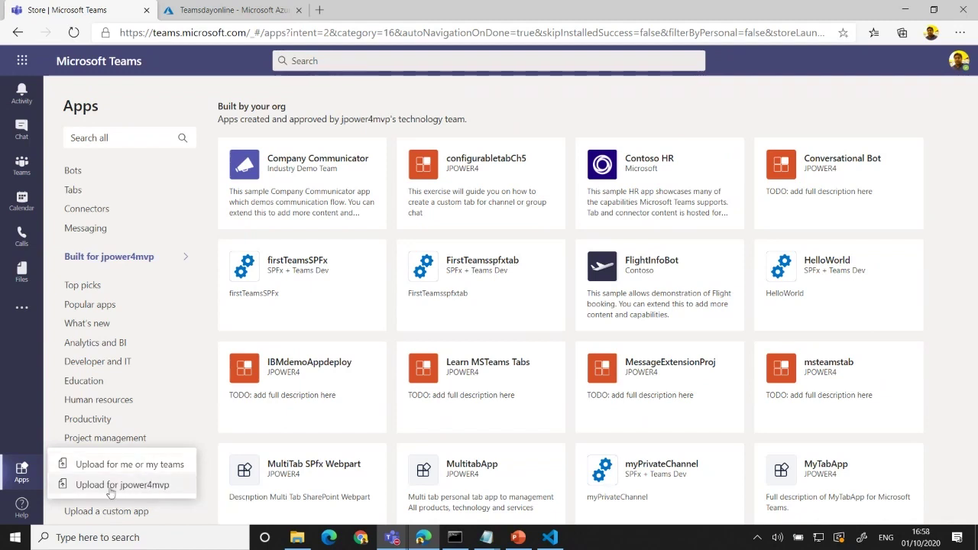
{"action": "left_click", "coordinate": [130, 488]}
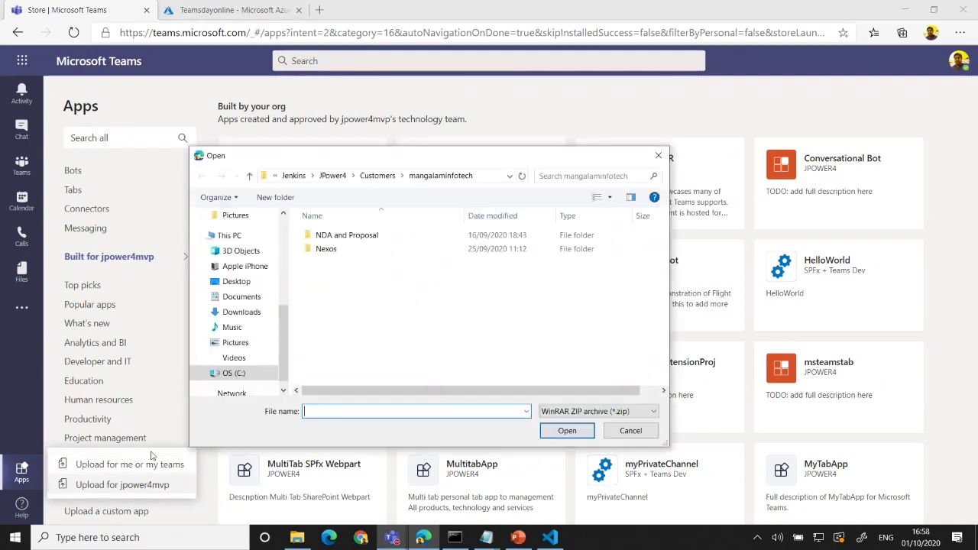
{"action": "left_click", "coordinate": [305, 541]}
{"action": "left_click", "coordinate": [379, 100]}
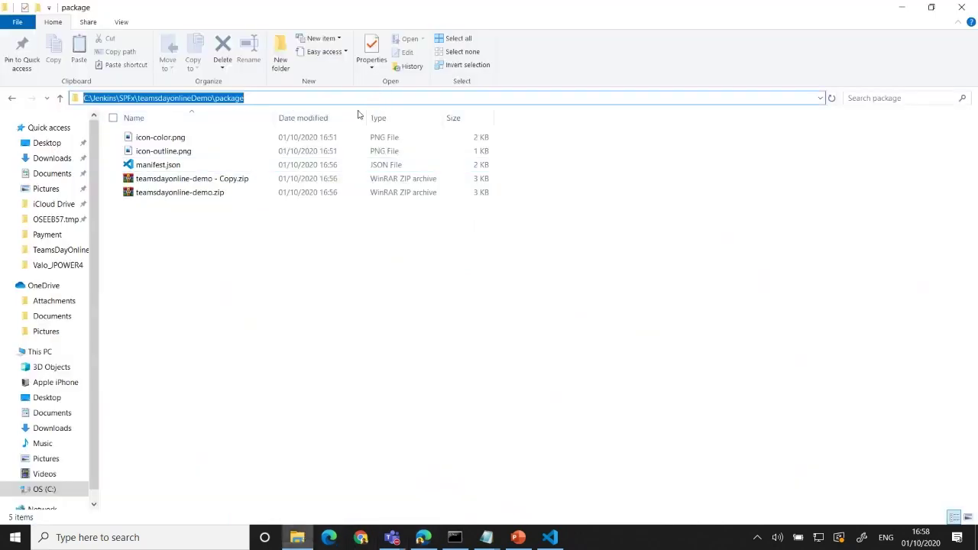
{"action": "key", "text": "alt+Tab"}
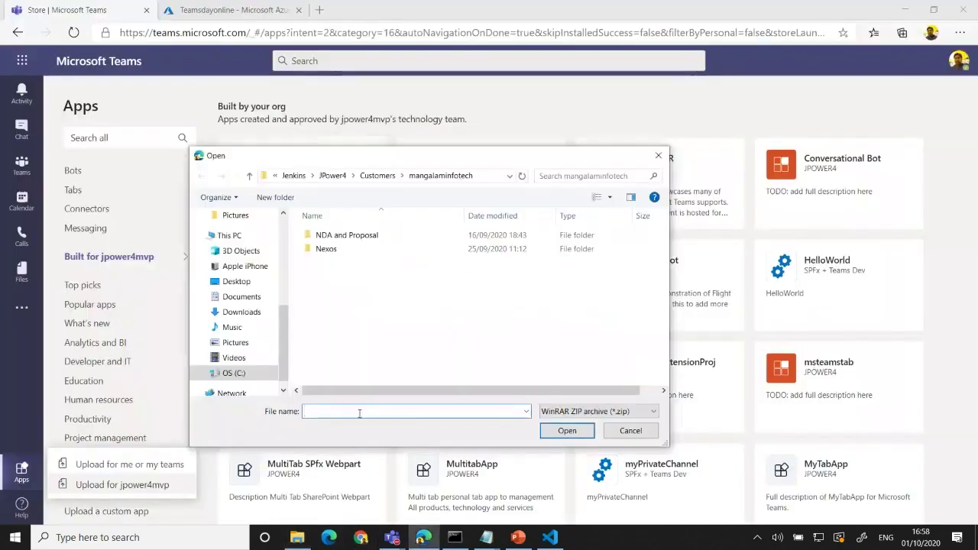
{"action": "key", "text": "ctrl+v"}
{"action": "key", "text": "Return"}
{"action": "left_click", "coordinate": [359, 249]}
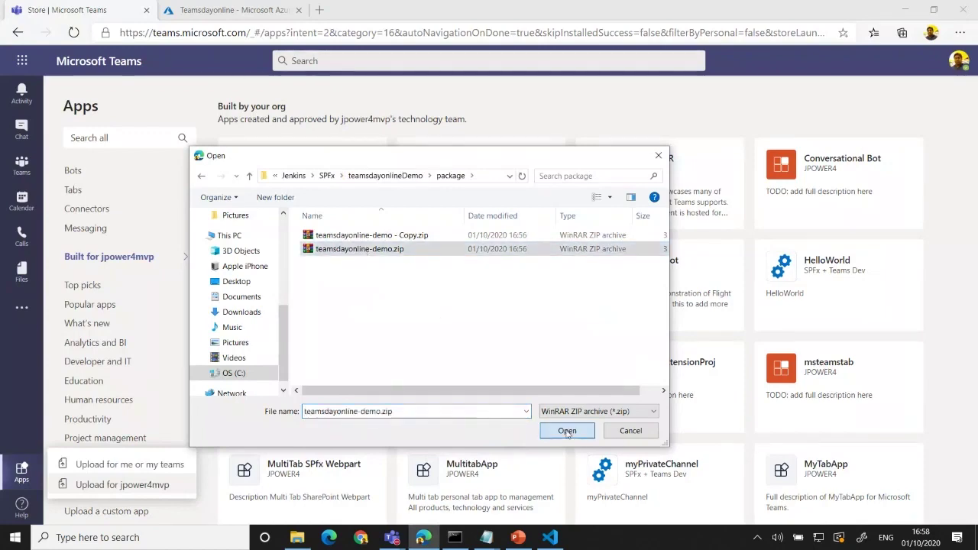
{"action": "left_click", "coordinate": [567, 431]}
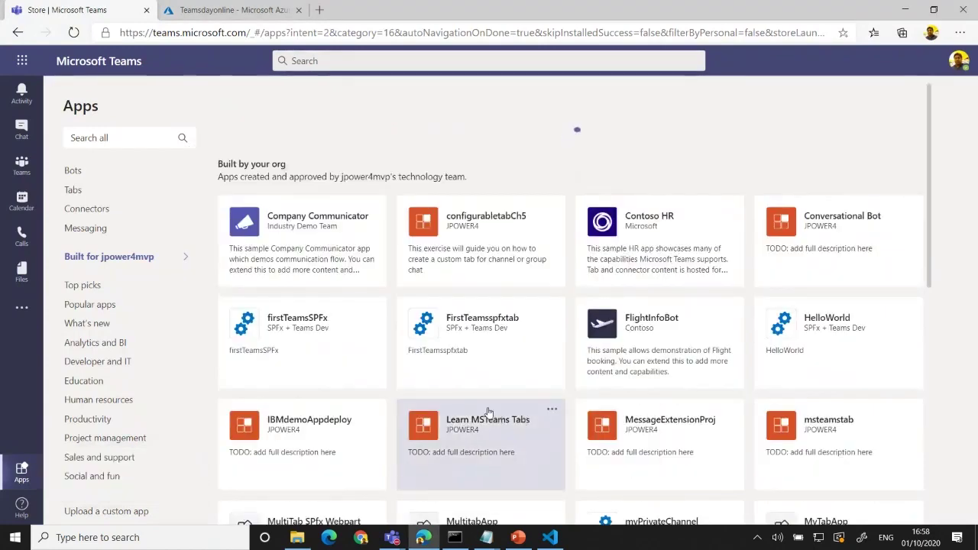
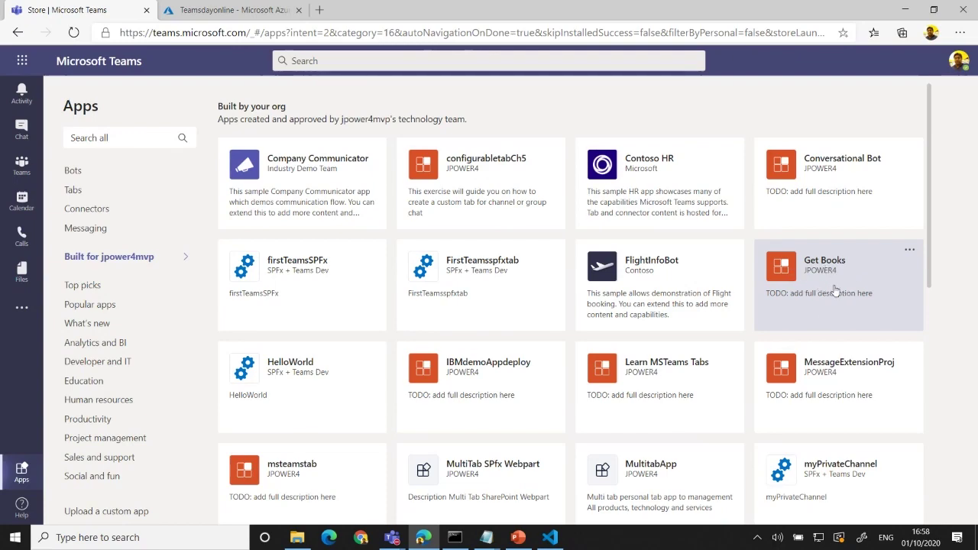
Step: Add the Get Books app and launch its message extension to reach the ISBN number field
{"action": "left_click", "coordinate": [835, 290]}
{"action": "left_click", "coordinate": [308, 167]}
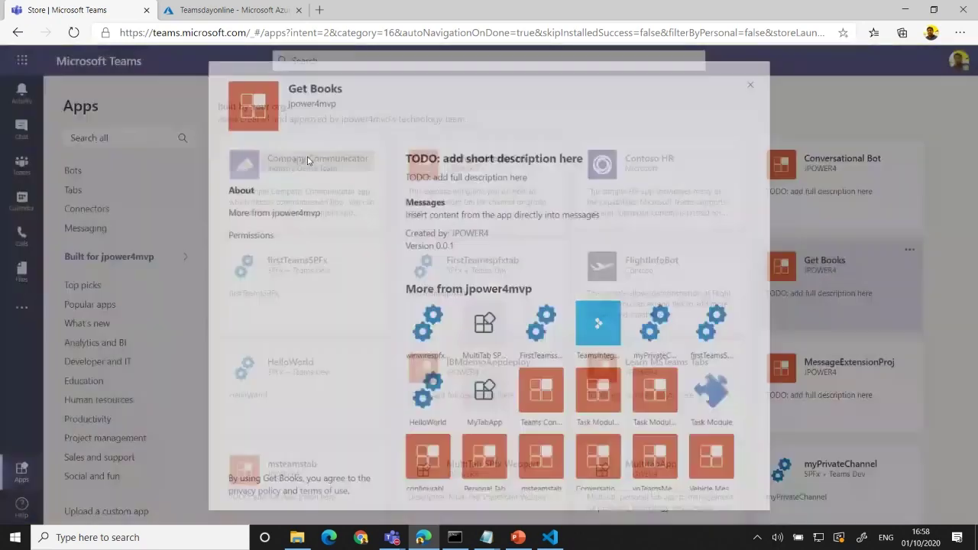
{"action": "left_click", "coordinate": [410, 219]}
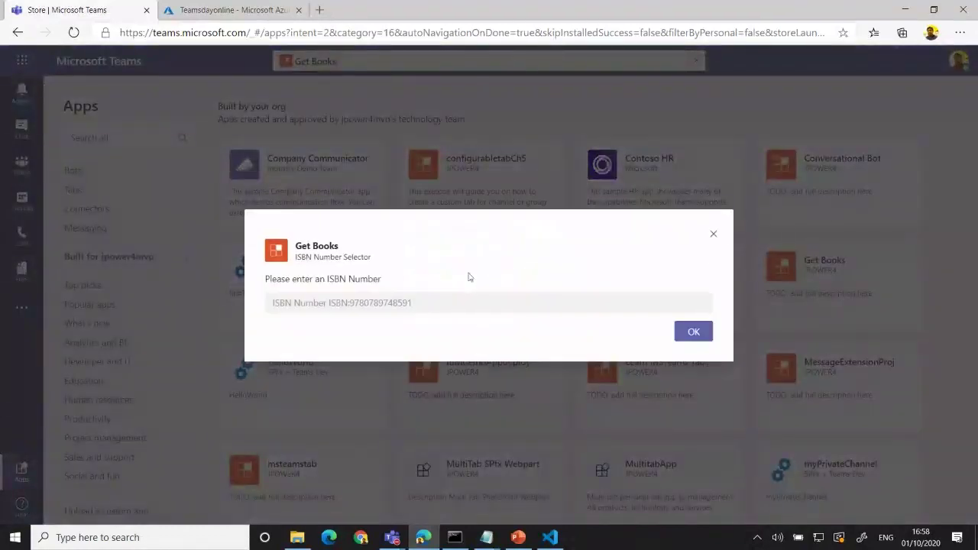
{"action": "left_click", "coordinate": [370, 304]}
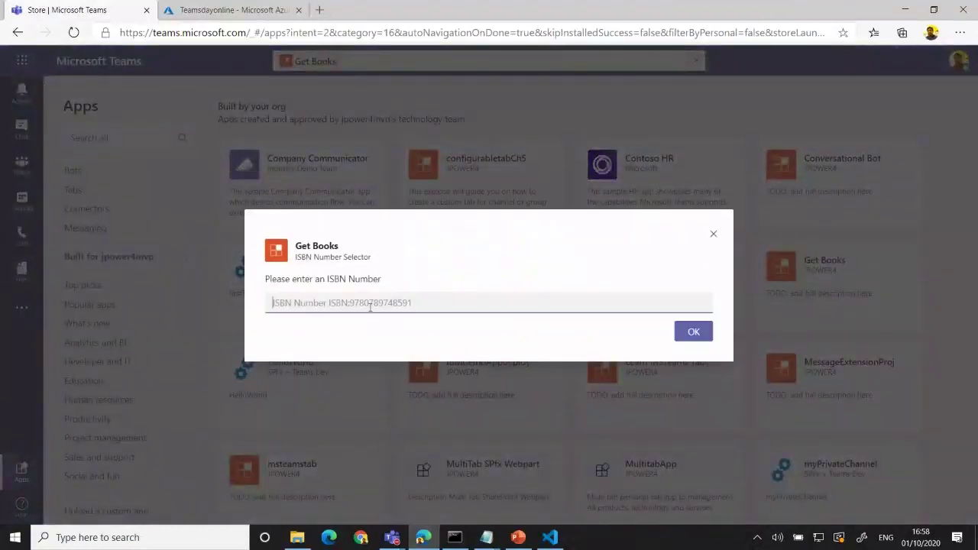
{"action": "left_click", "coordinate": [490, 541]}
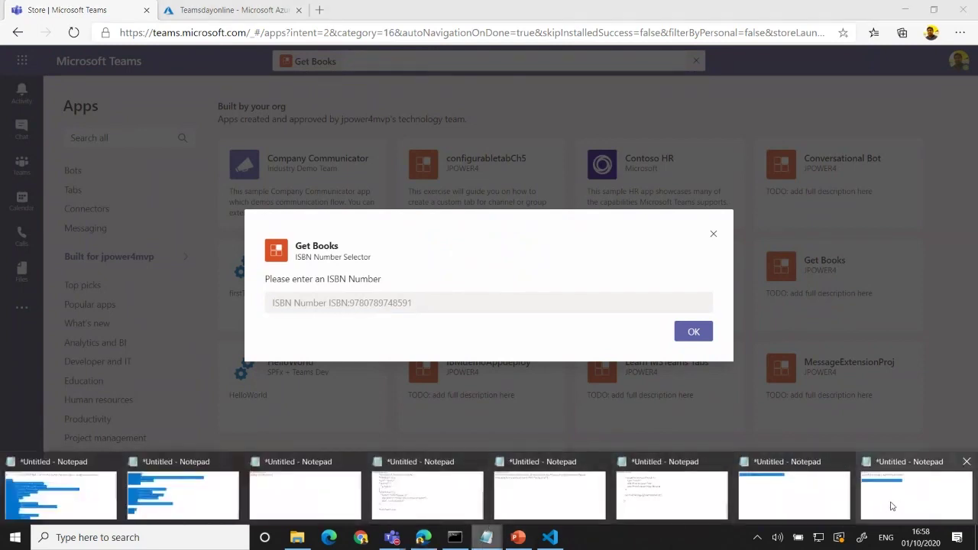
{"action": "left_click", "coordinate": [804, 505]}
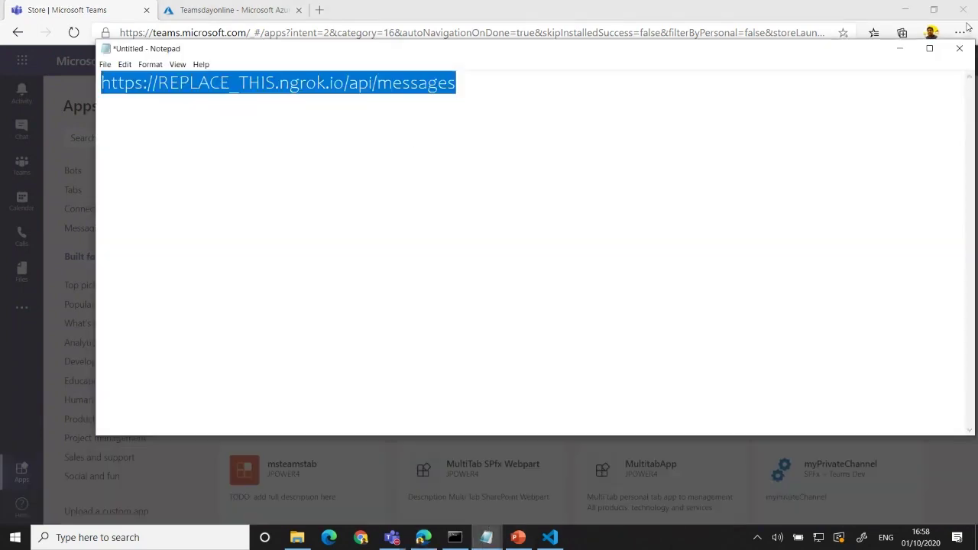
{"action": "left_click", "coordinate": [900, 48]}
{"action": "left_click", "coordinate": [486, 537]}
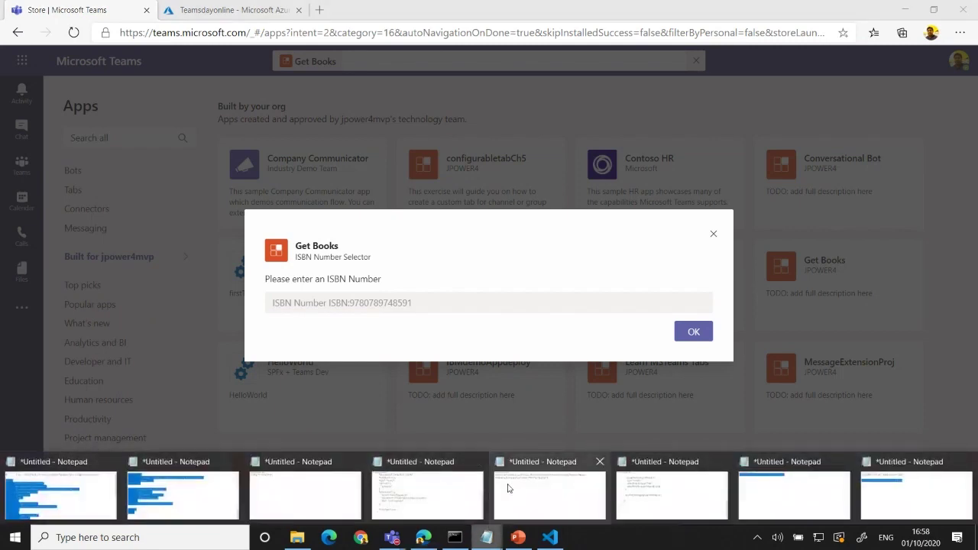
{"action": "left_click", "coordinate": [324, 497]}
{"action": "left_click_drag", "start_coordinate": [298, 90], "coordinate": [144, 87]}
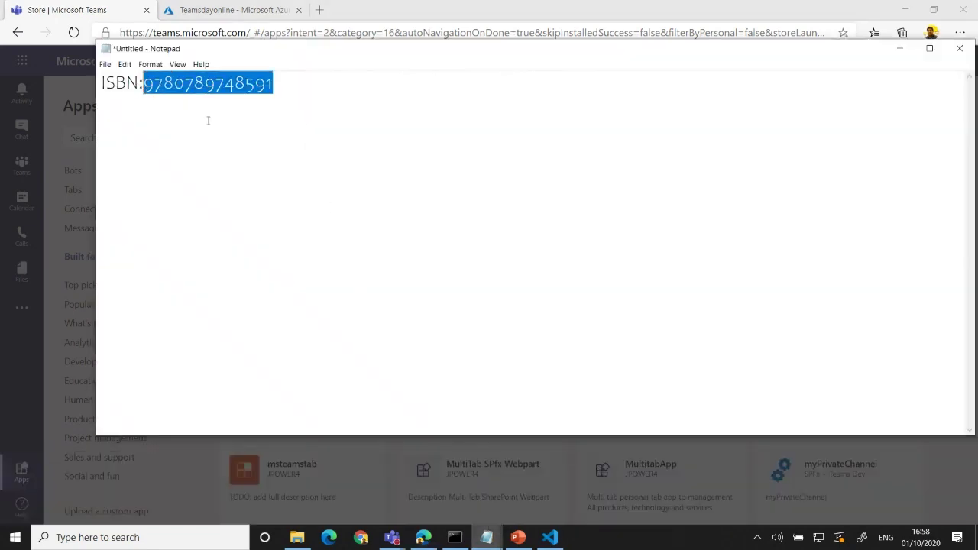
{"action": "left_click", "coordinate": [900, 48]}
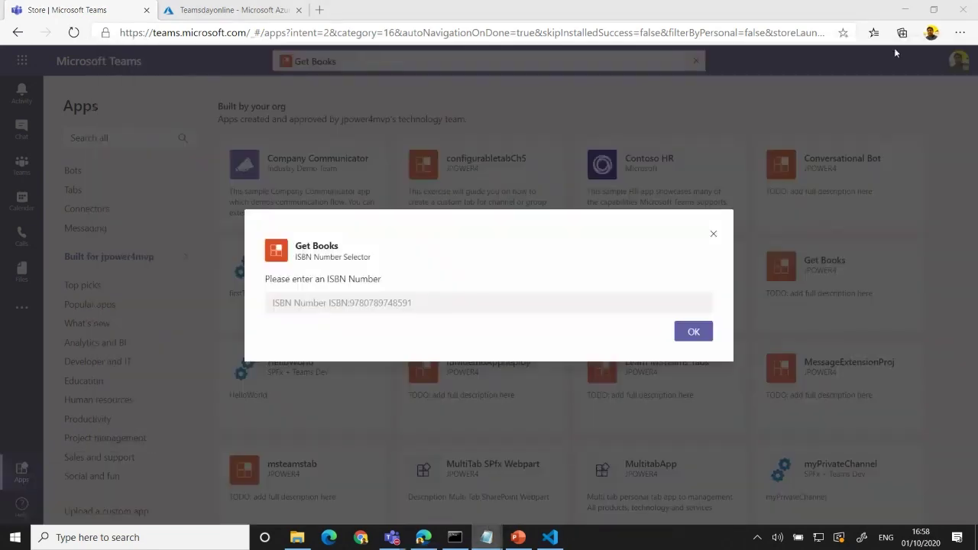
{"action": "key", "text": "alt+Tab"}
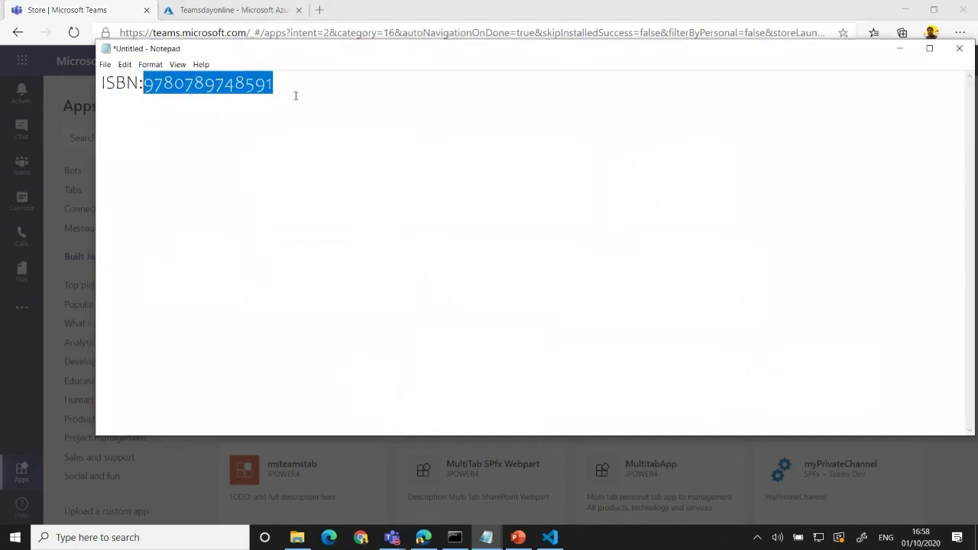
{"action": "left_click_drag", "start_coordinate": [295, 92], "coordinate": [68, 79]}
{"action": "key", "text": "ctrl+c"}
{"action": "key", "text": "alt+Tab"}
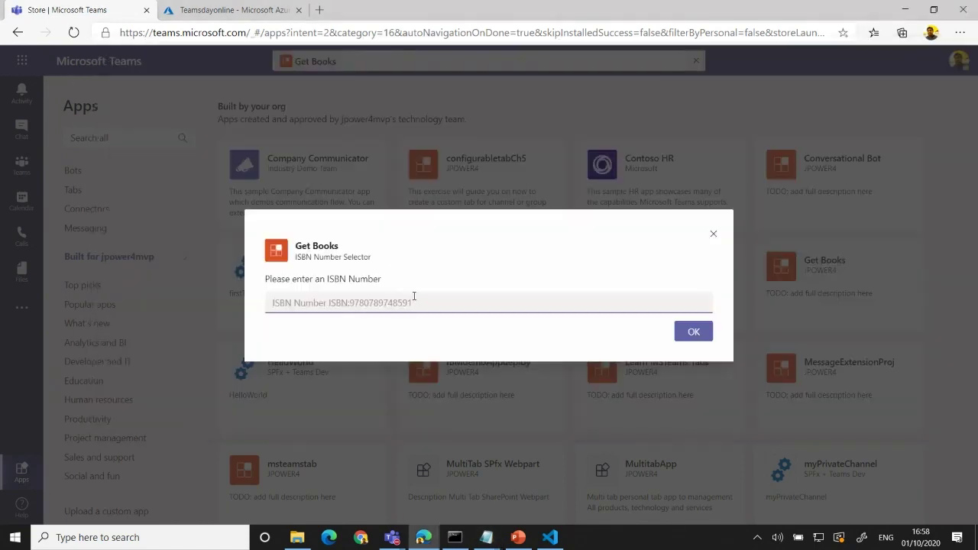
{"action": "left_click", "coordinate": [421, 303]}
{"action": "key", "text": "ctrl+v"}
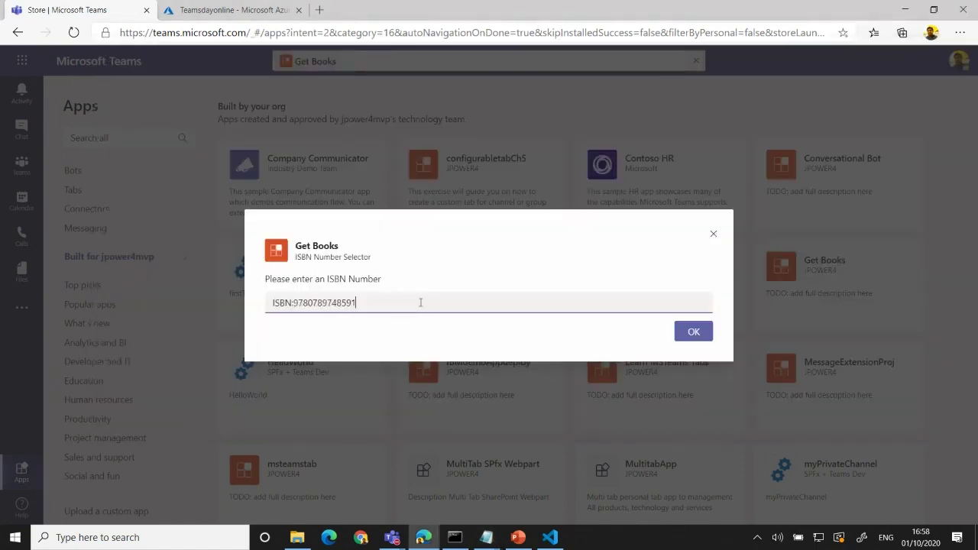
{"action": "left_click", "coordinate": [699, 331]}
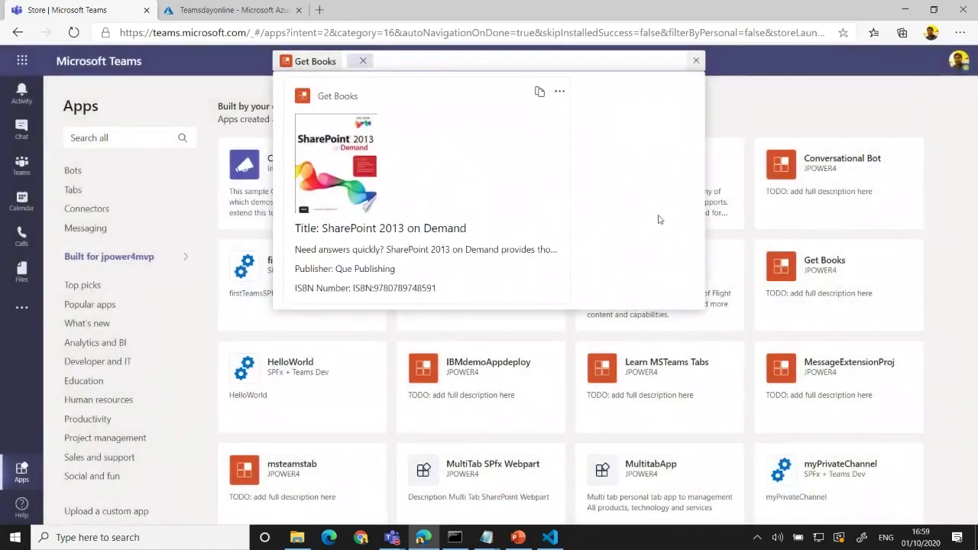
Step: Open the TeamsUsers team's management page and look through its installed apps
{"action": "left_click", "coordinate": [23, 173]}
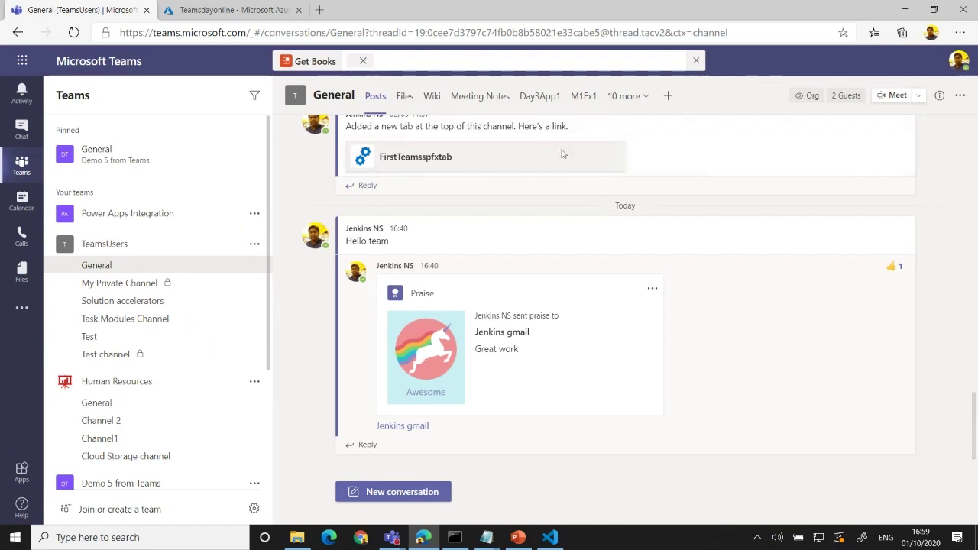
{"action": "left_click", "coordinate": [255, 244]}
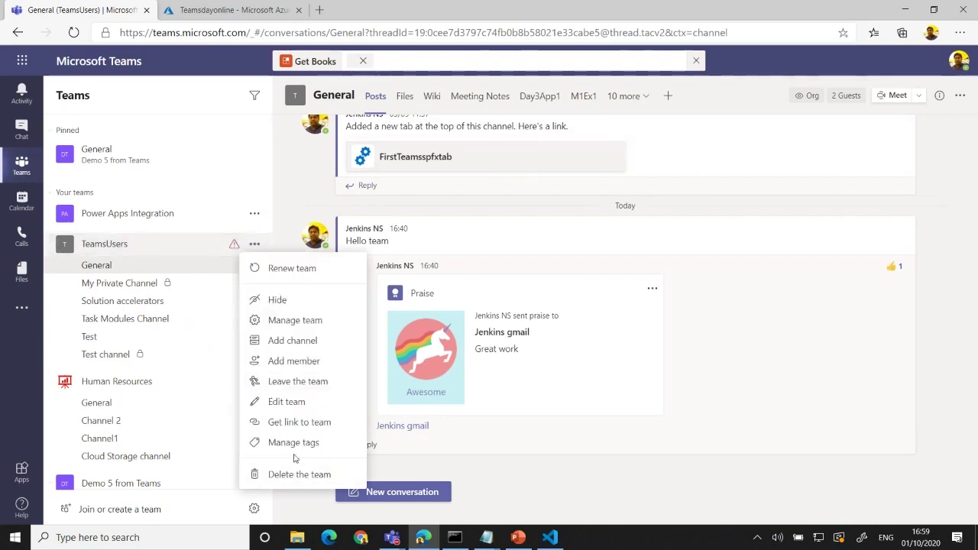
{"action": "left_click", "coordinate": [334, 321]}
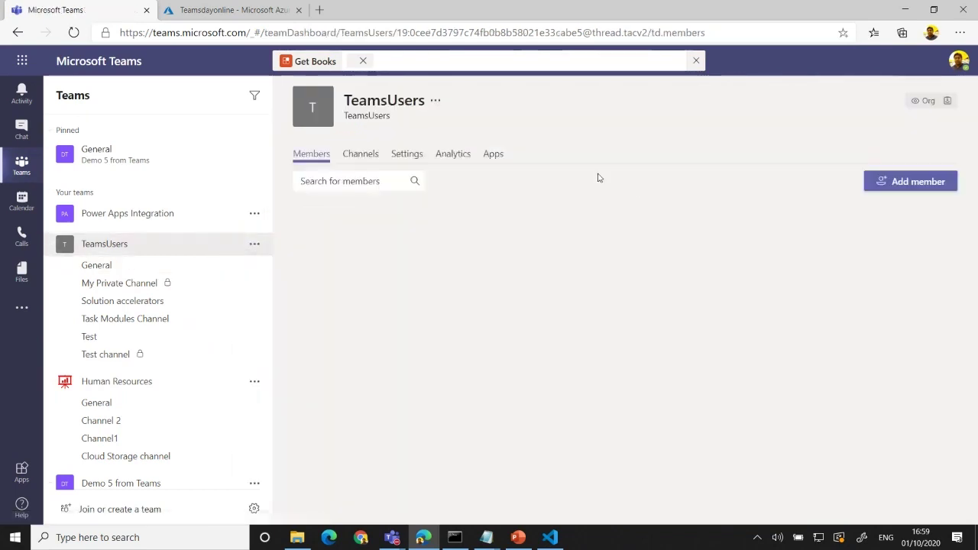
{"action": "left_click", "coordinate": [493, 155]}
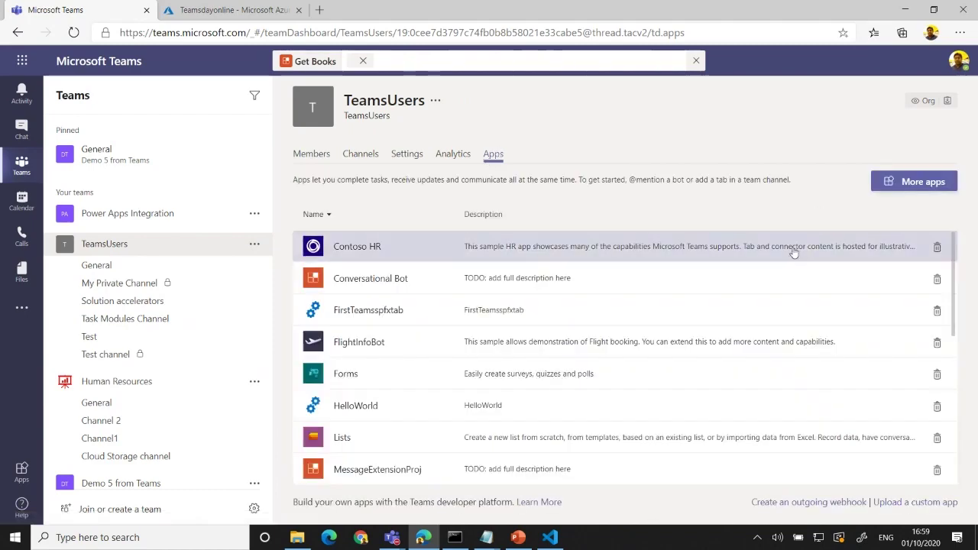
{"action": "scroll", "coordinate": [794, 252], "scroll_direction": "down", "scroll_amount": 5}
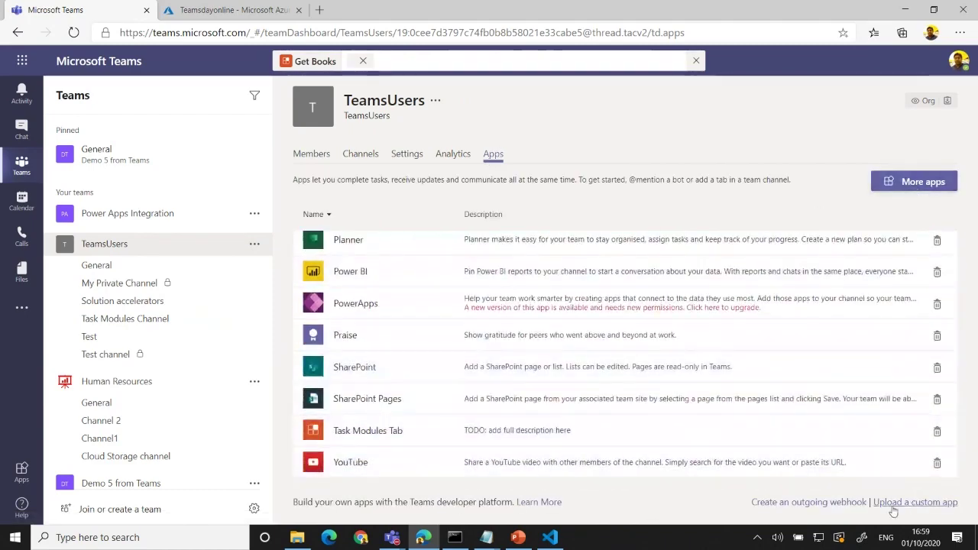
Step: Try to add the Get Books app to the TeamsUsers team from the store's Built for jpower4mvp category
{"action": "left_click", "coordinate": [887, 185]}
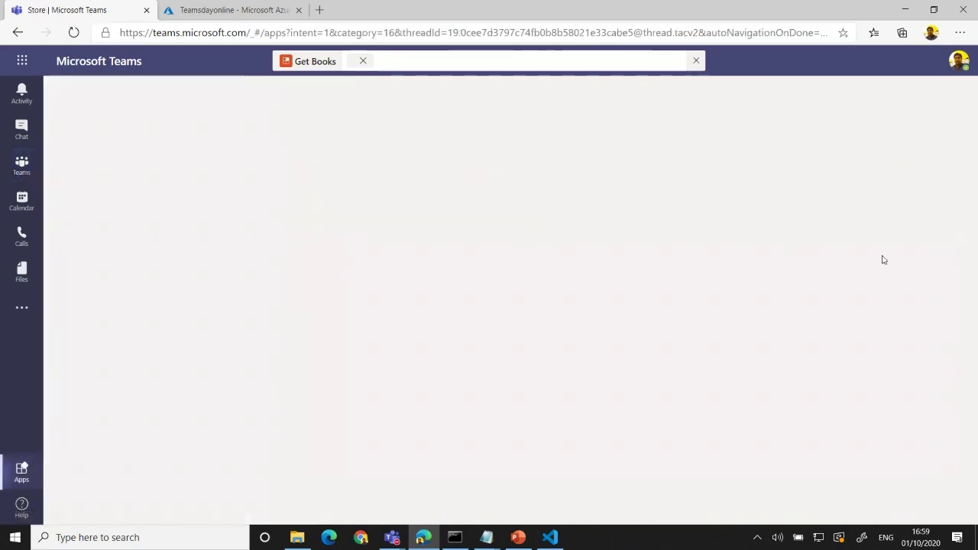
{"action": "scroll", "coordinate": [836, 402], "scroll_direction": "down", "scroll_amount": 3}
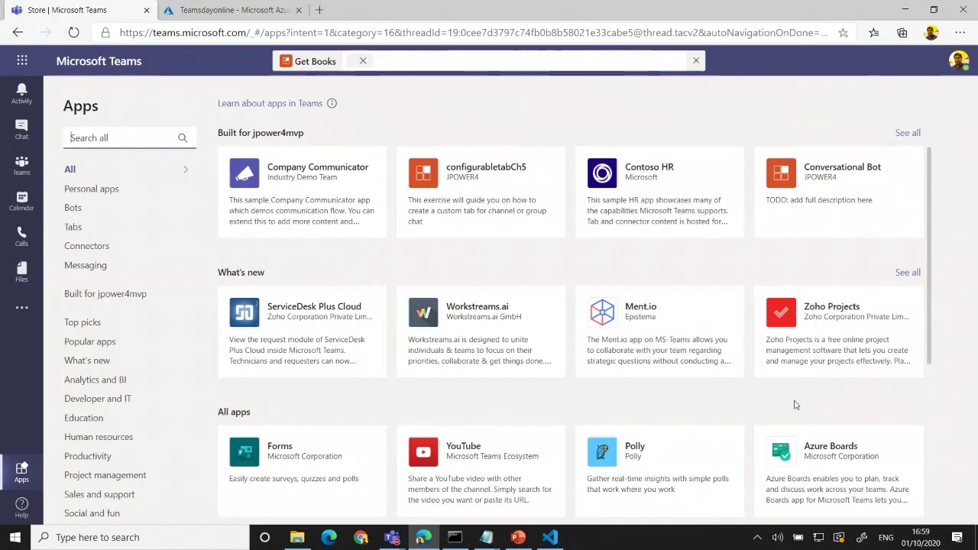
{"action": "scroll", "coordinate": [795, 406], "scroll_direction": "down", "scroll_amount": 3}
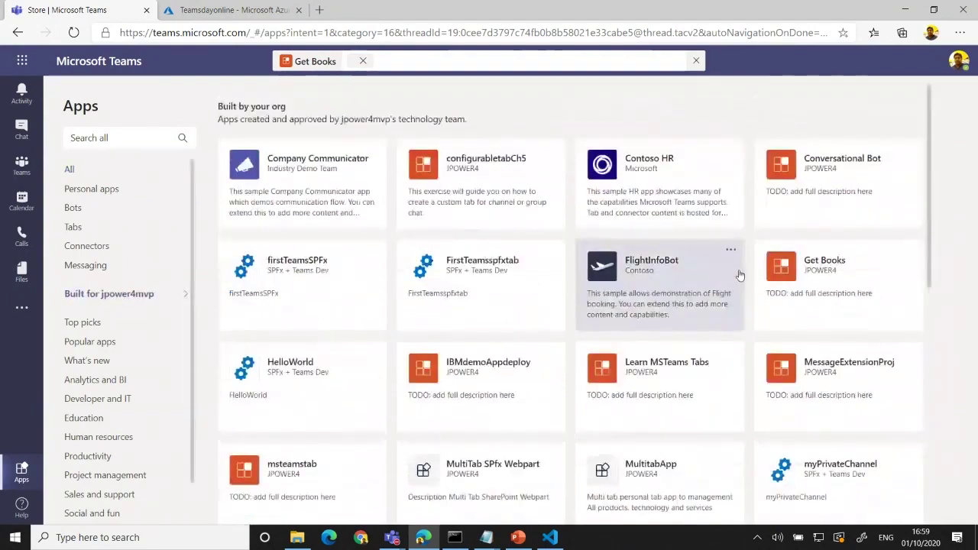
{"action": "left_click", "coordinate": [810, 283]}
{"action": "left_click", "coordinate": [333, 181]}
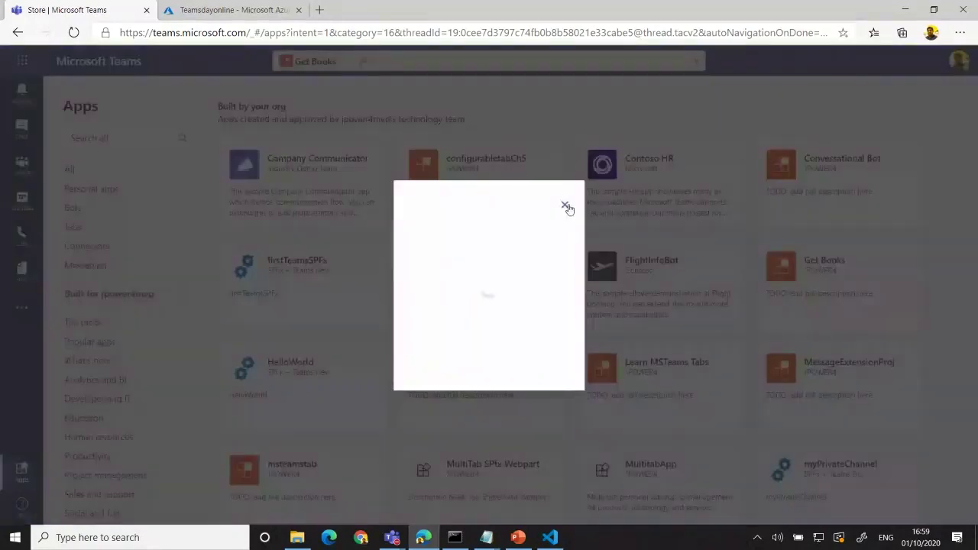
{"action": "left_click", "coordinate": [566, 207]}
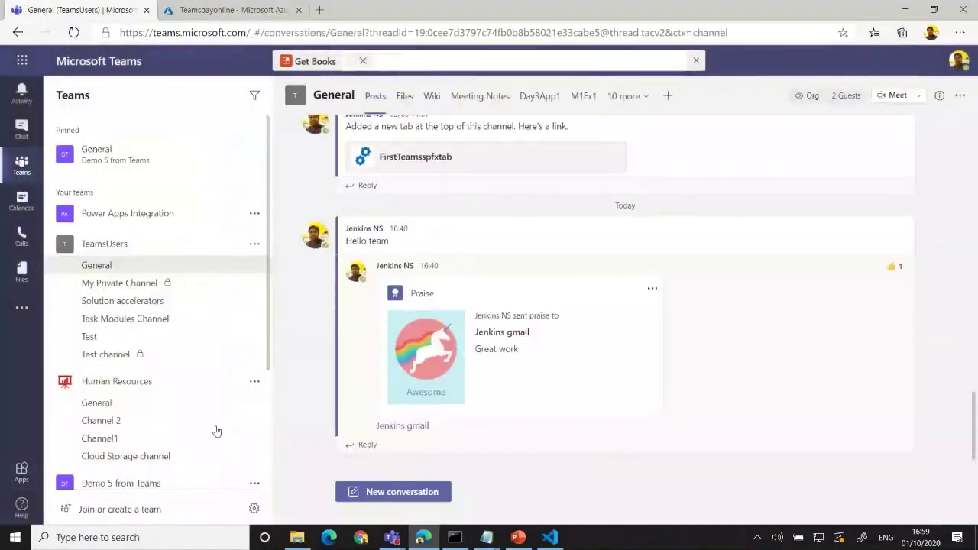
Step: Try to upload teamsdayonline-demo.zip as a custom app in the TeamsUsers team's app management, and close the app details
{"action": "left_click", "coordinate": [254, 243]}
{"action": "left_click", "coordinate": [290, 320]}
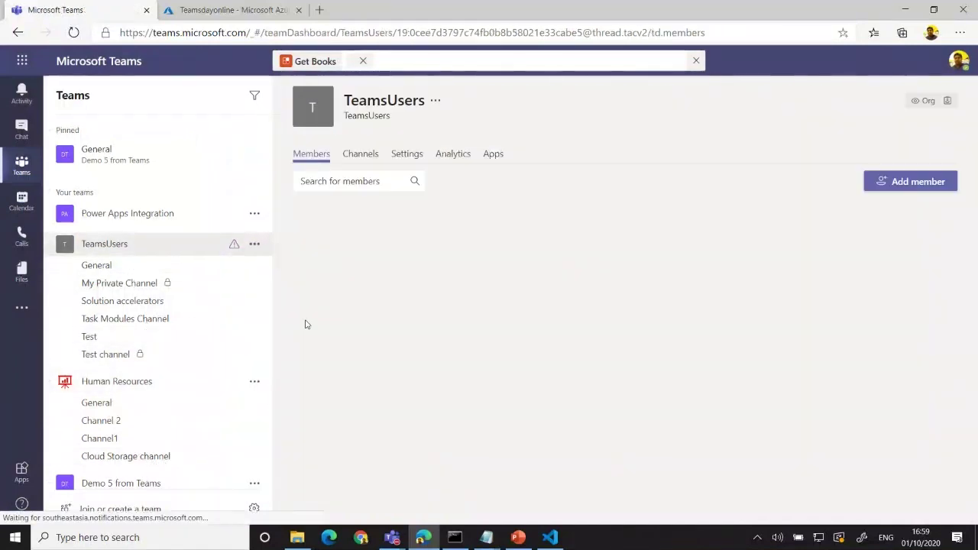
{"action": "left_click", "coordinate": [503, 161]}
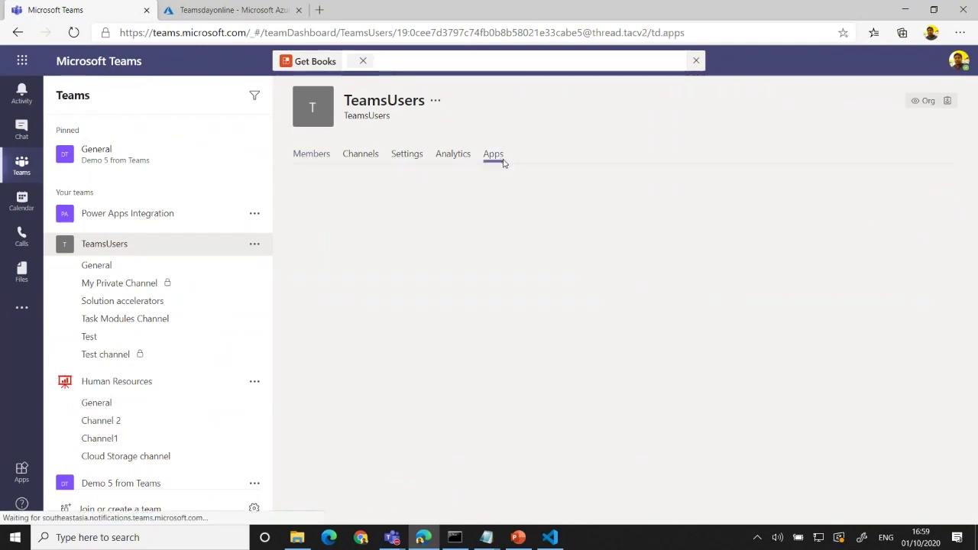
{"action": "left_click", "coordinate": [898, 503]}
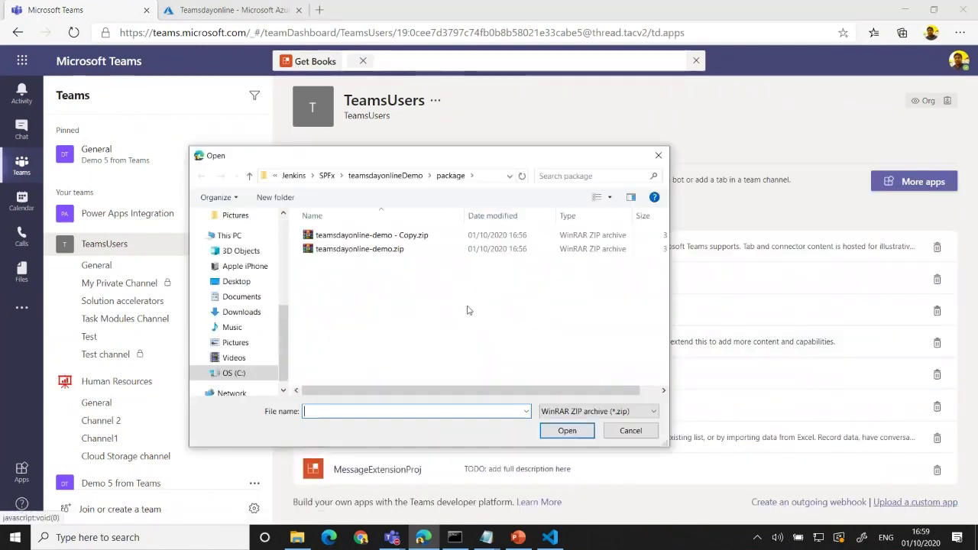
{"action": "left_click", "coordinate": [359, 249]}
{"action": "left_click", "coordinate": [568, 431]}
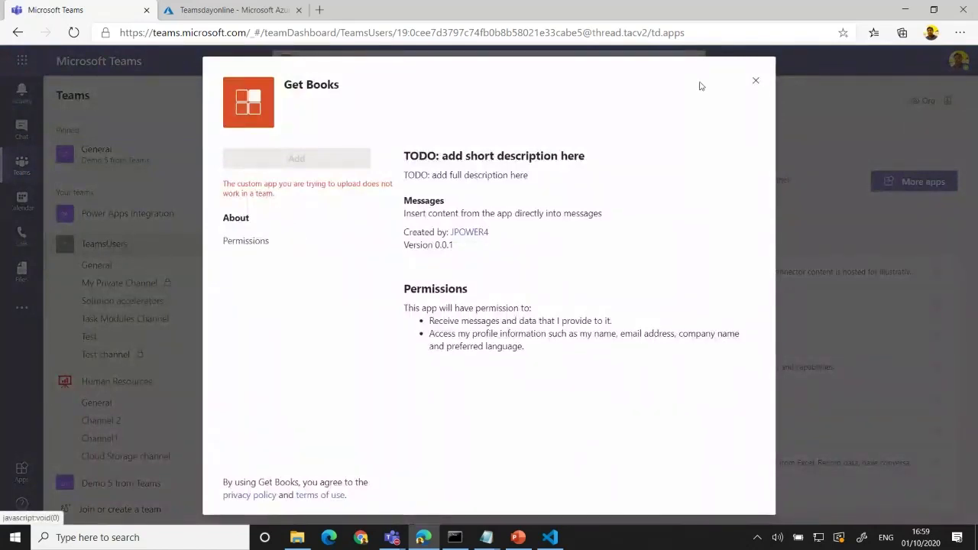
{"action": "left_click", "coordinate": [756, 83]}
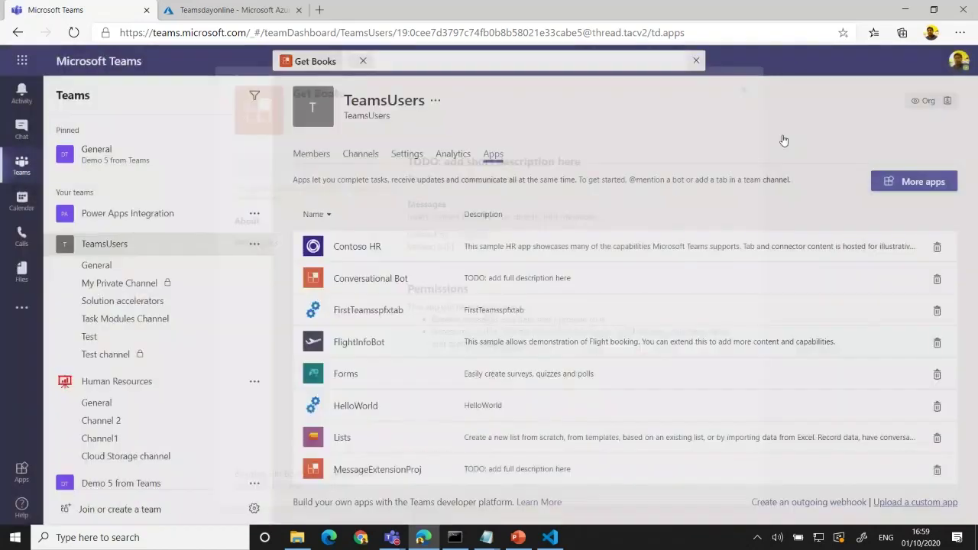
{"action": "scroll", "coordinate": [638, 435], "scroll_direction": "down", "scroll_amount": 3}
Step: Switch to Visual Studio Code and examine manifest.json, from the app name and description through the compose extension command, permissions and valid domains
{"action": "left_click", "coordinate": [548, 537]}
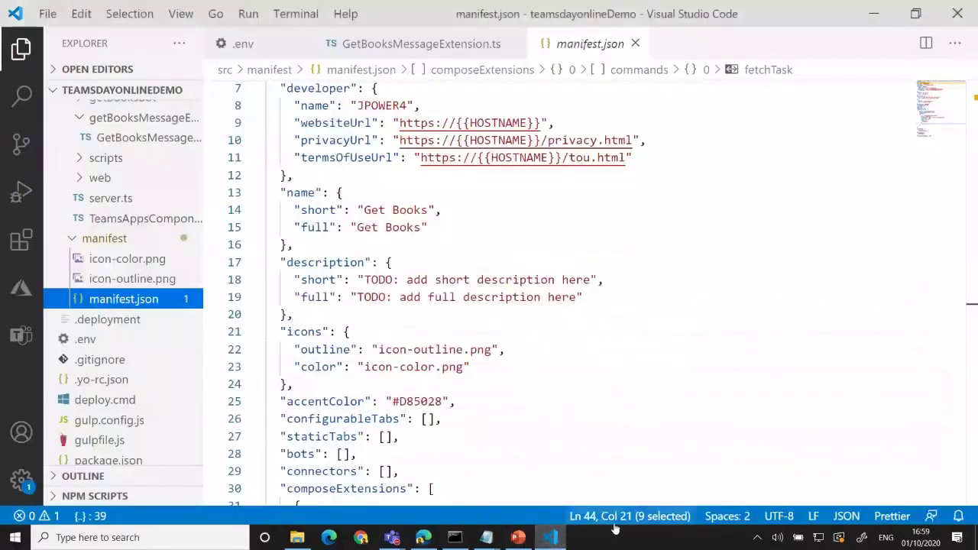
{"action": "left_click", "coordinate": [347, 349]}
{"action": "scroll", "coordinate": [397, 405], "scroll_direction": "down", "scroll_amount": 5}
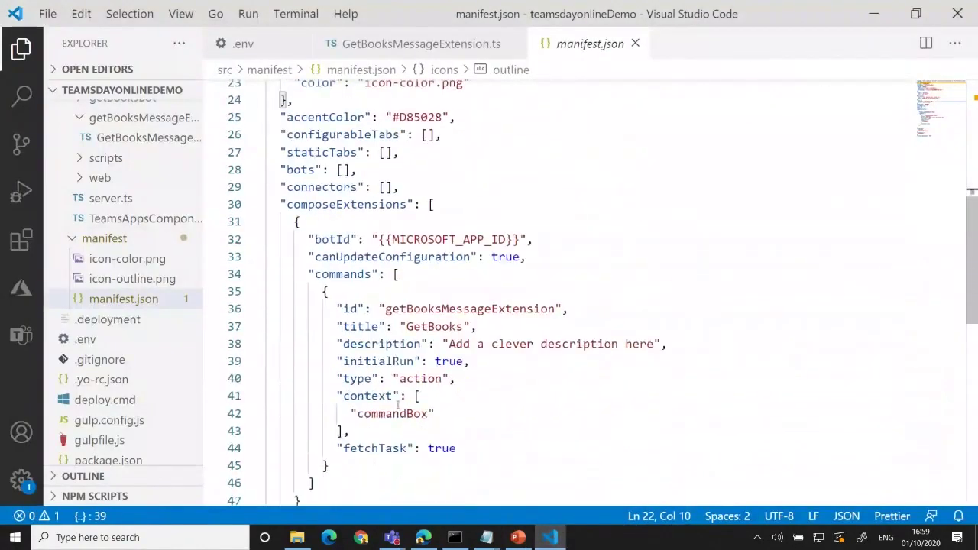
{"action": "scroll", "coordinate": [451, 439], "scroll_direction": "down", "scroll_amount": 7}
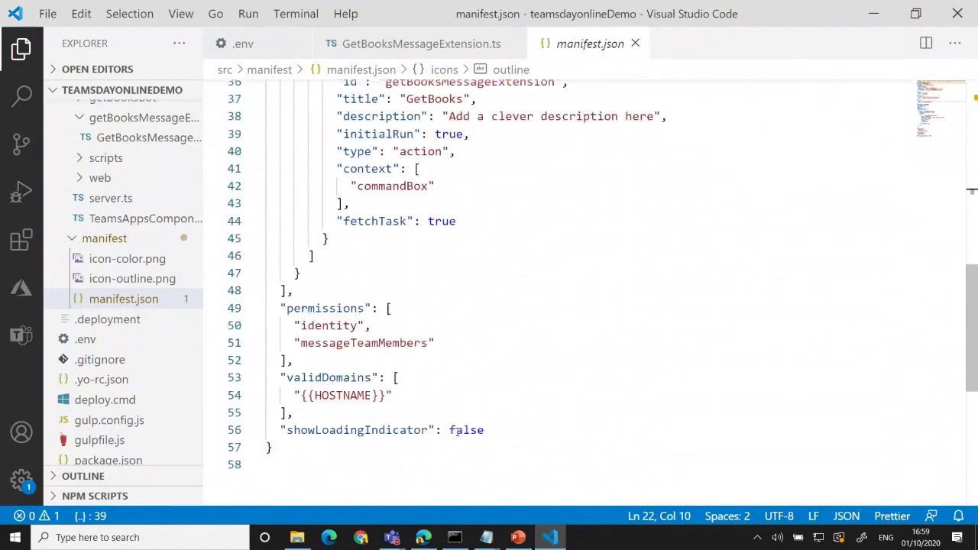
{"action": "scroll", "coordinate": [451, 434], "scroll_direction": "up", "scroll_amount": 10}
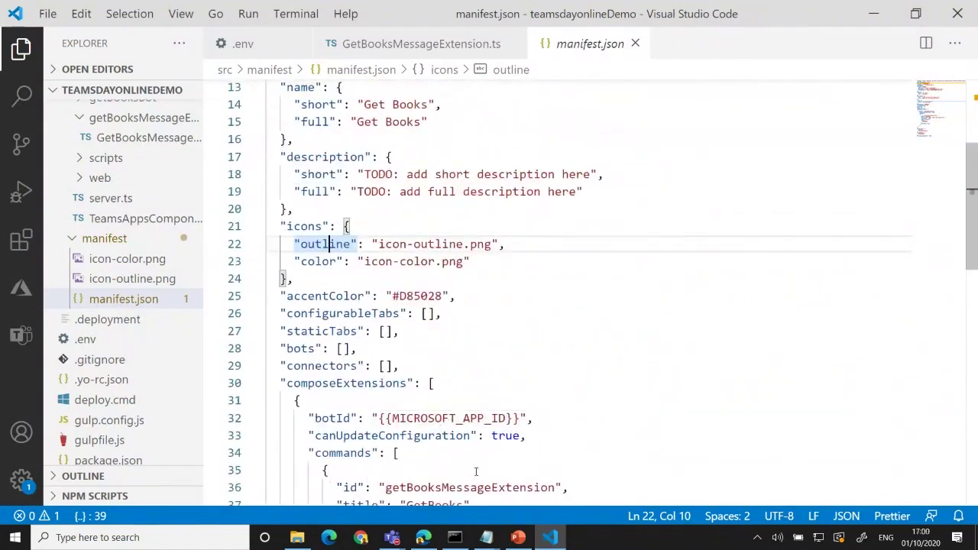
{"action": "scroll", "coordinate": [475, 471], "scroll_direction": "down", "scroll_amount": 1}
{"action": "scroll", "coordinate": [475, 470], "scroll_direction": "down", "scroll_amount": 2}
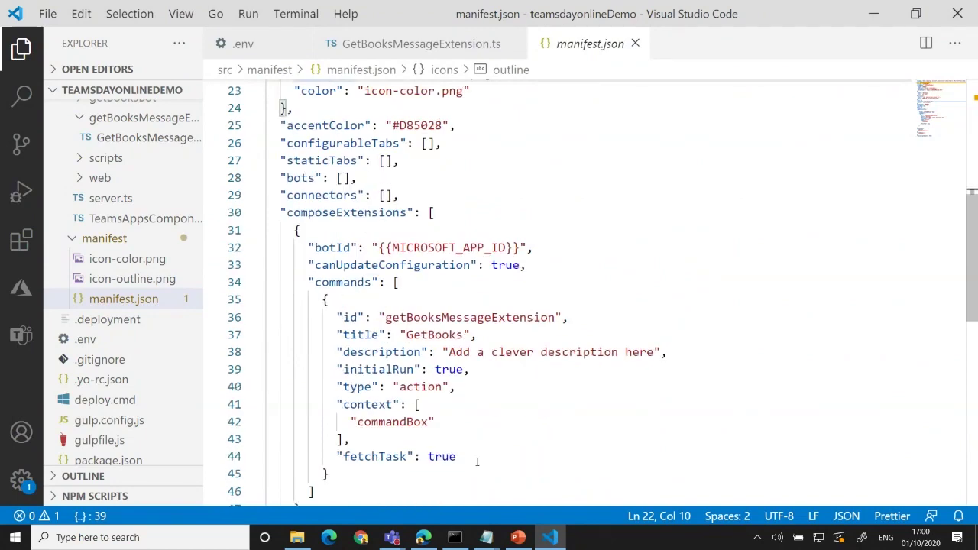
{"action": "scroll", "coordinate": [490, 425], "scroll_direction": "up", "scroll_amount": 4}
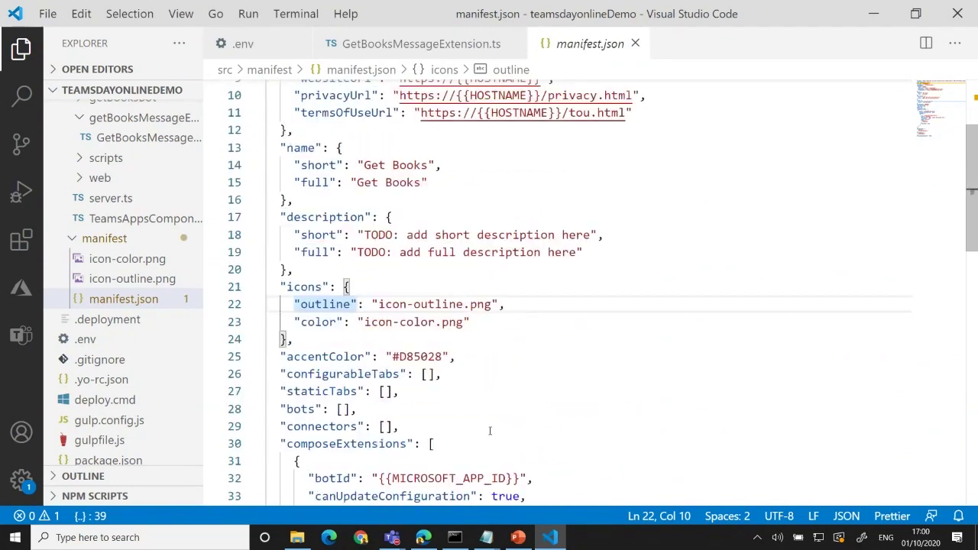
{"action": "scroll", "coordinate": [490, 431], "scroll_direction": "up", "scroll_amount": 3}
{"action": "scroll", "coordinate": [490, 431], "scroll_direction": "down", "scroll_amount": 4}
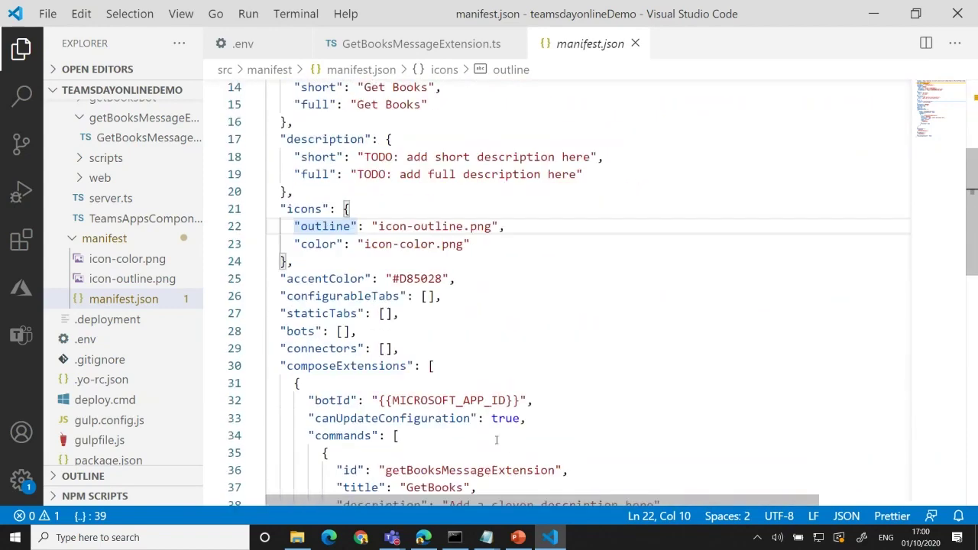
Step: Bring up the Notepad note with the query-type commands snippet and read its context, parameters and fetchTask entries
{"action": "left_click", "coordinate": [486, 537]}
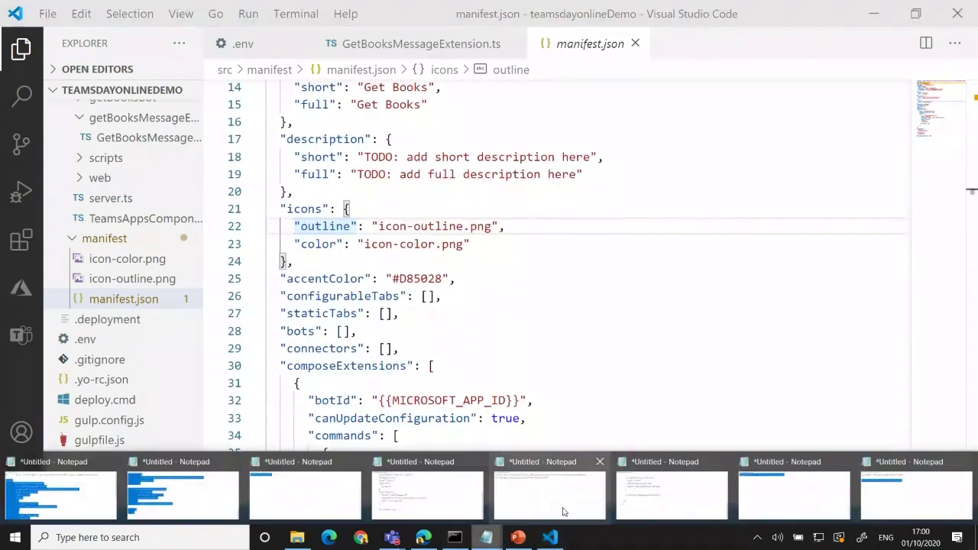
{"action": "left_click", "coordinate": [398, 512]}
{"action": "scroll", "coordinate": [368, 356], "scroll_direction": "up", "scroll_amount": 3}
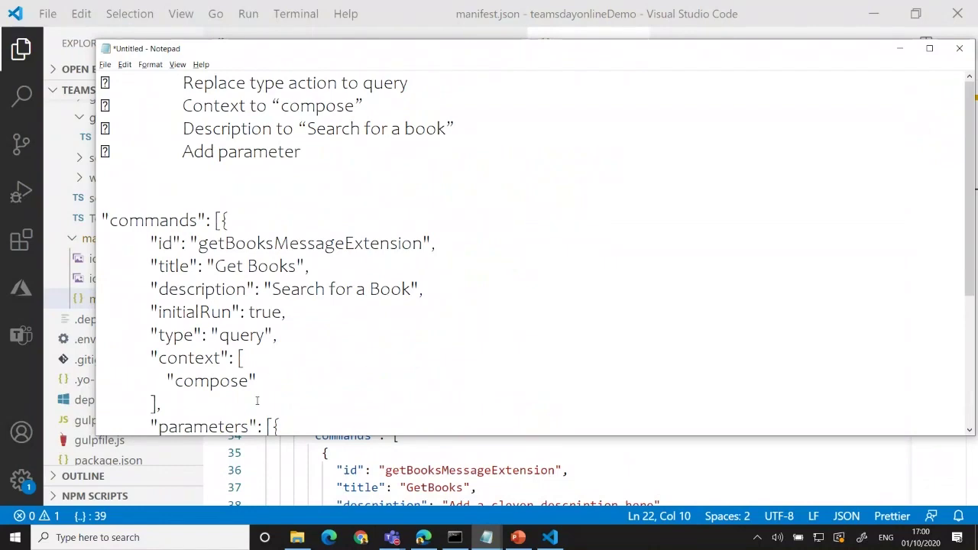
{"action": "scroll", "coordinate": [267, 370], "scroll_direction": "down", "scroll_amount": 3}
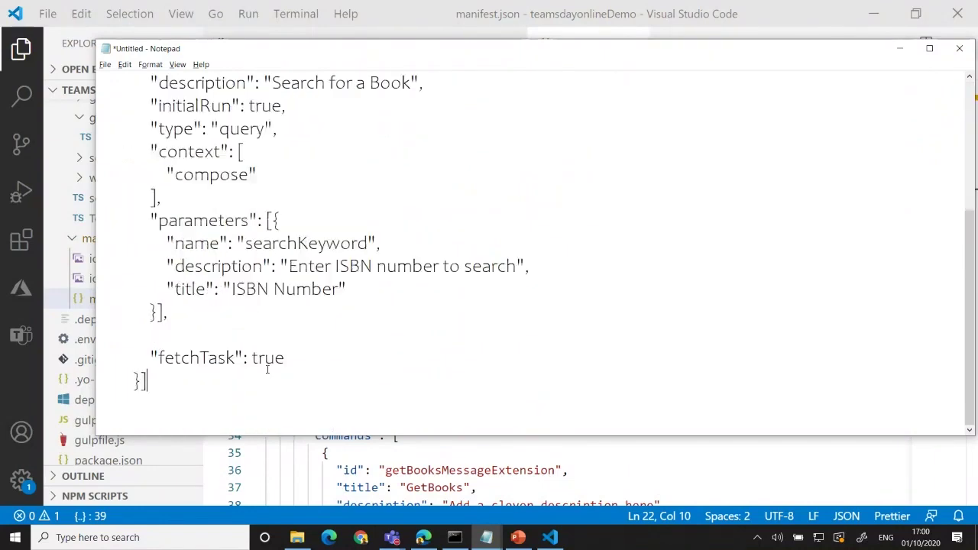
Step: Return to manifest.json and check the composeExtensions command's type and context, and the tabs, bots and connectors entries
{"action": "left_click", "coordinate": [449, 439]}
{"action": "scroll", "coordinate": [450, 412], "scroll_direction": "down", "scroll_amount": 5}
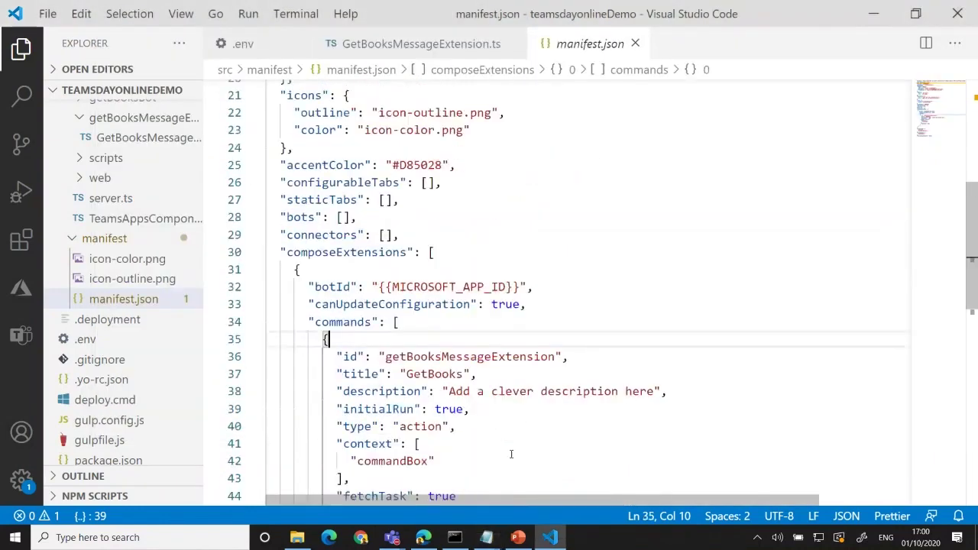
{"action": "scroll", "coordinate": [457, 339], "scroll_direction": "up", "scroll_amount": 1}
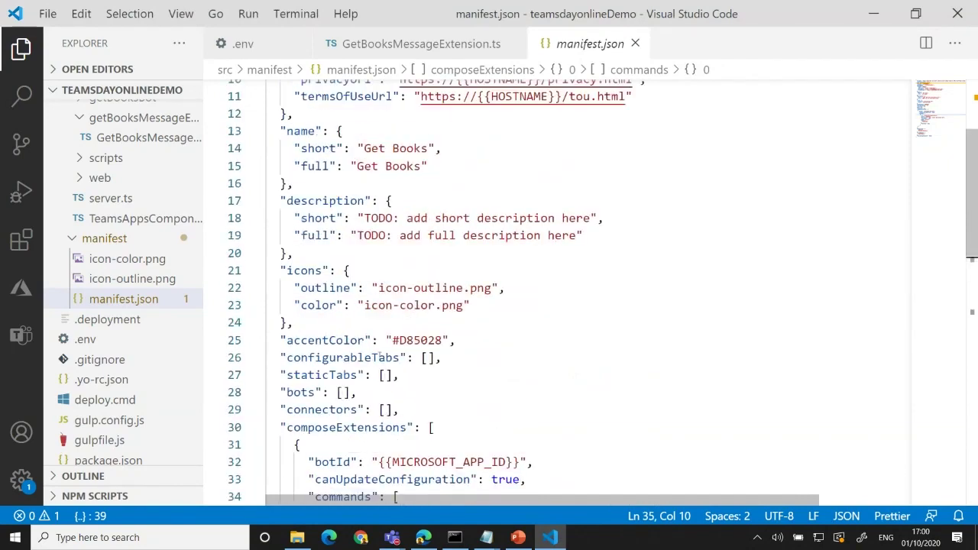
{"action": "scroll", "coordinate": [346, 428], "scroll_direction": "down", "scroll_amount": 1}
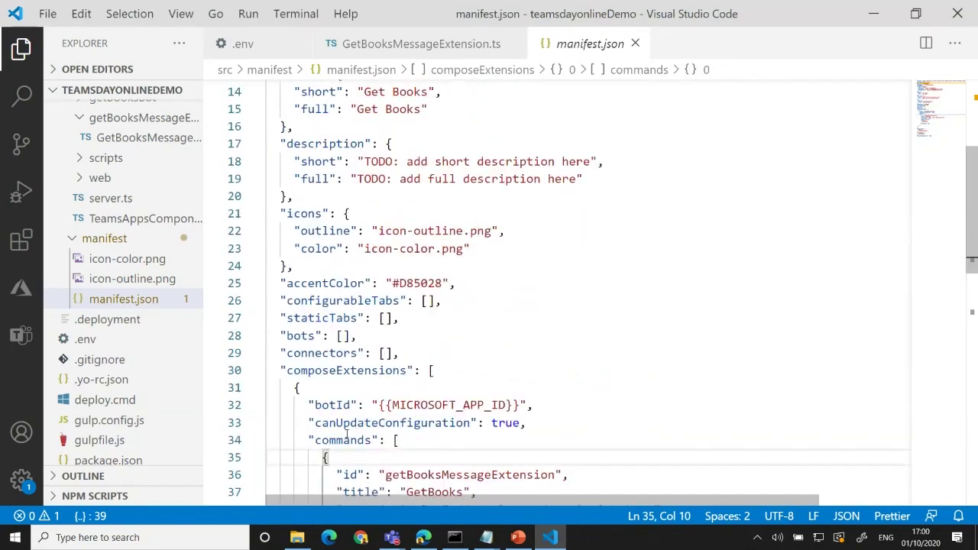
{"action": "scroll", "coordinate": [346, 435], "scroll_direction": "down", "scroll_amount": 2}
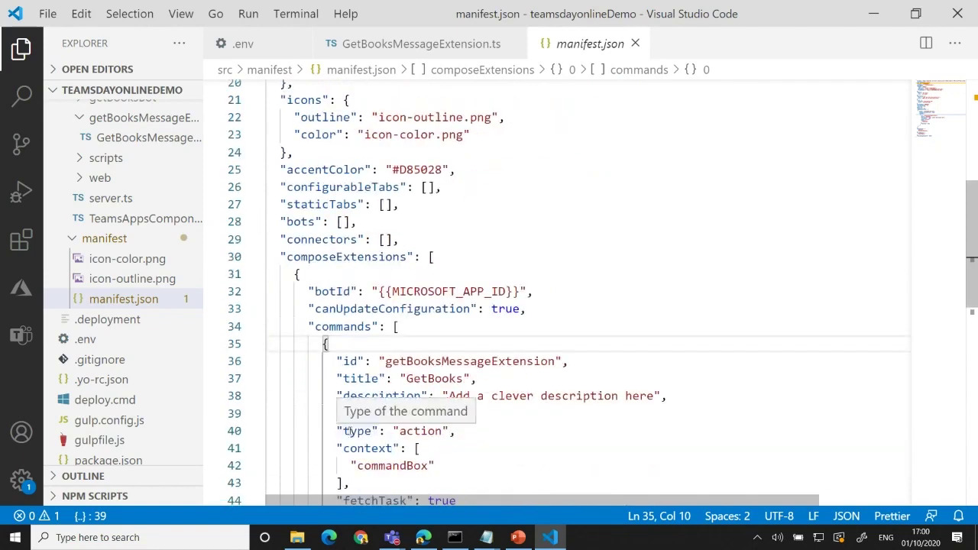
{"action": "scroll", "coordinate": [512, 459], "scroll_direction": "down", "scroll_amount": 4}
{"action": "scroll", "coordinate": [529, 439], "scroll_direction": "down", "scroll_amount": 4}
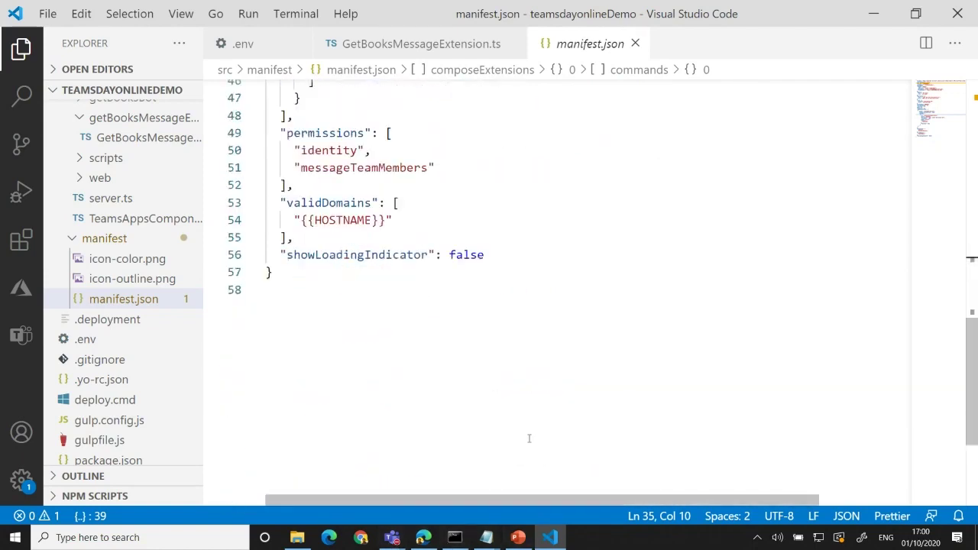
{"action": "scroll", "coordinate": [505, 436], "scroll_direction": "up", "scroll_amount": 1}
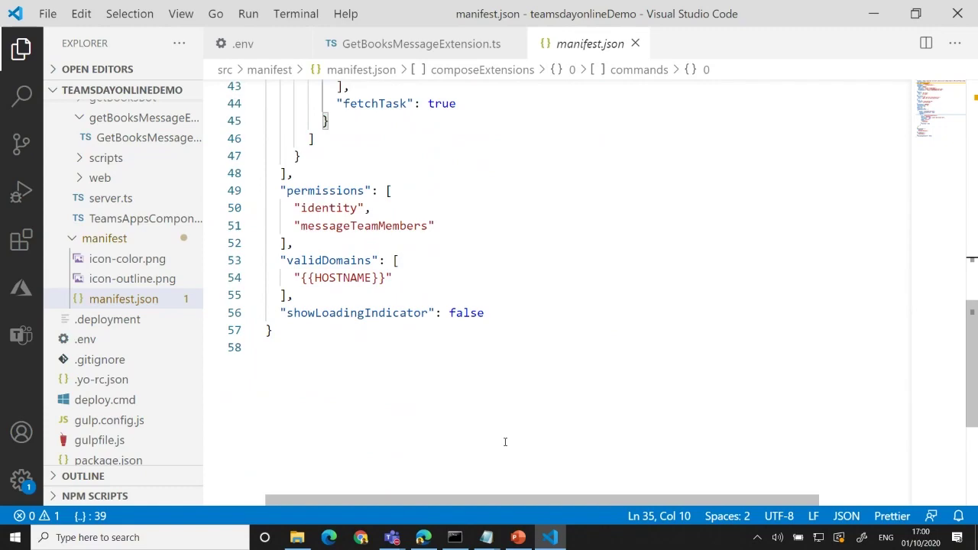
{"action": "scroll", "coordinate": [508, 433], "scroll_direction": "up", "scroll_amount": 10}
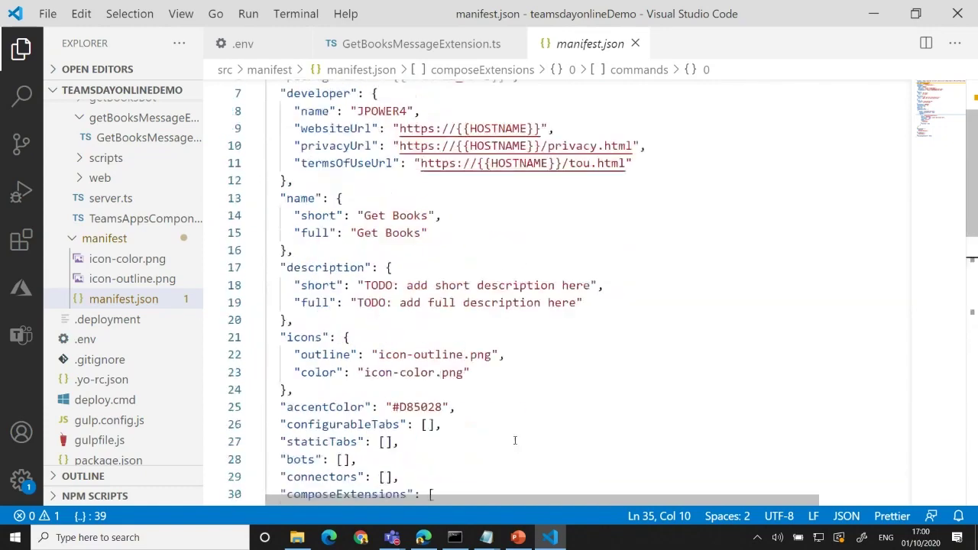
{"action": "scroll", "coordinate": [515, 440], "scroll_direction": "down", "scroll_amount": 2}
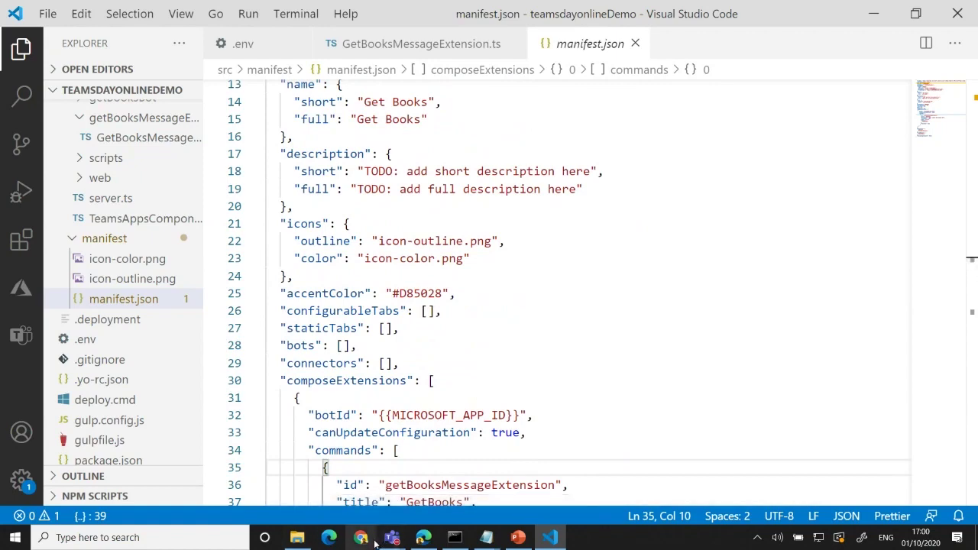
Step: Switch to File Explorer and browse to the messagingExtensionCh4 project folder inside the Book folder's MSTeamsBook directory
{"action": "left_click", "coordinate": [298, 539]}
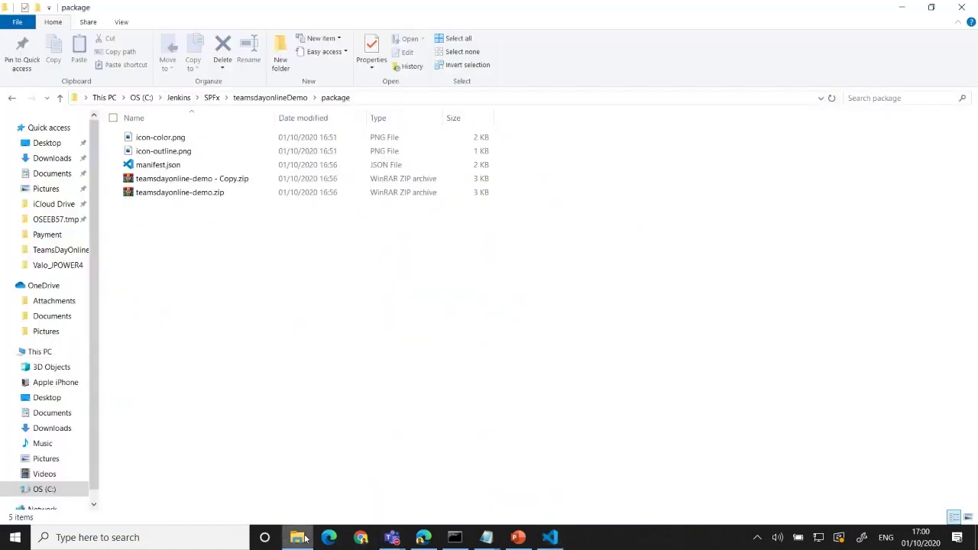
{"action": "left_click", "coordinate": [212, 98]}
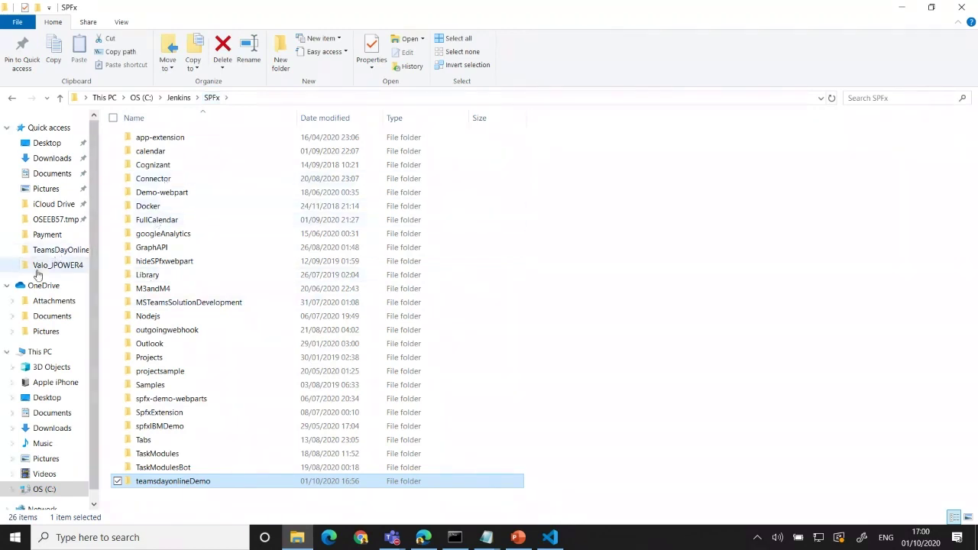
{"action": "left_click", "coordinate": [44, 489]}
{"action": "double_click", "coordinate": [162, 222]}
{"action": "double_click", "coordinate": [153, 325]}
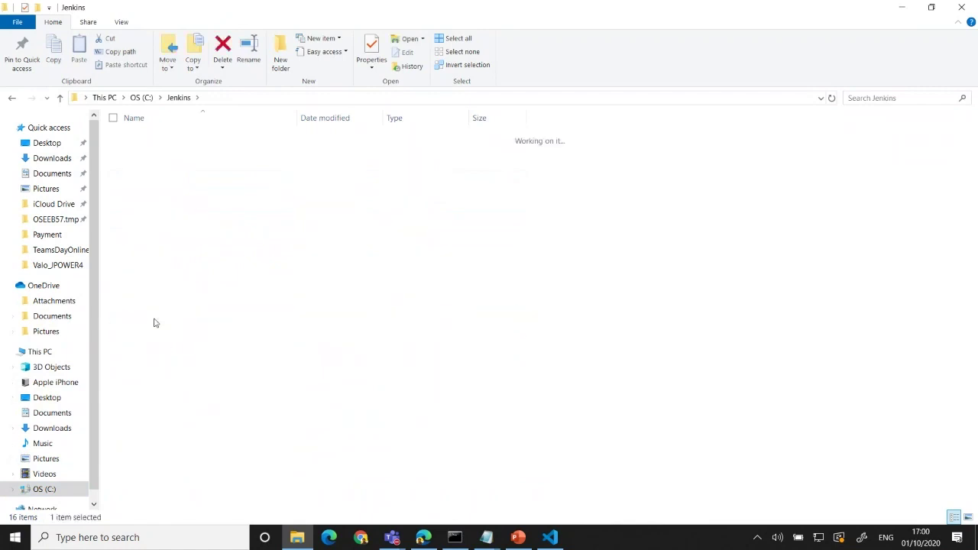
{"action": "double_click", "coordinate": [145, 152]}
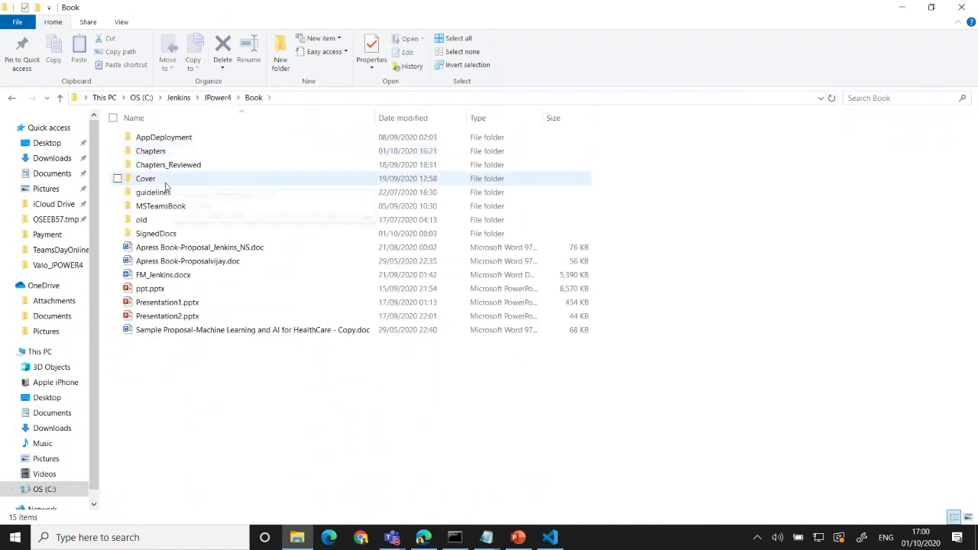
{"action": "double_click", "coordinate": [156, 207]}
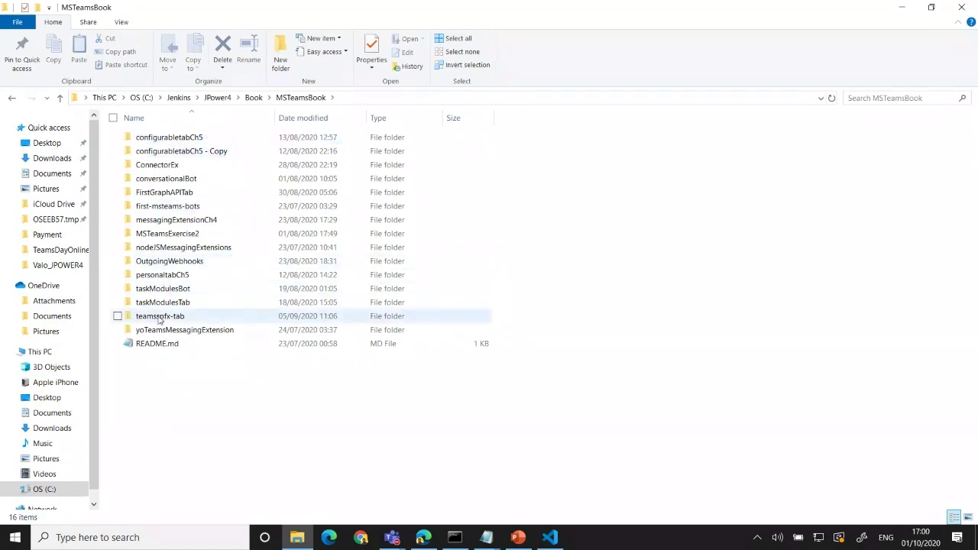
{"action": "left_click", "coordinate": [195, 327]}
{"action": "double_click", "coordinate": [184, 219]}
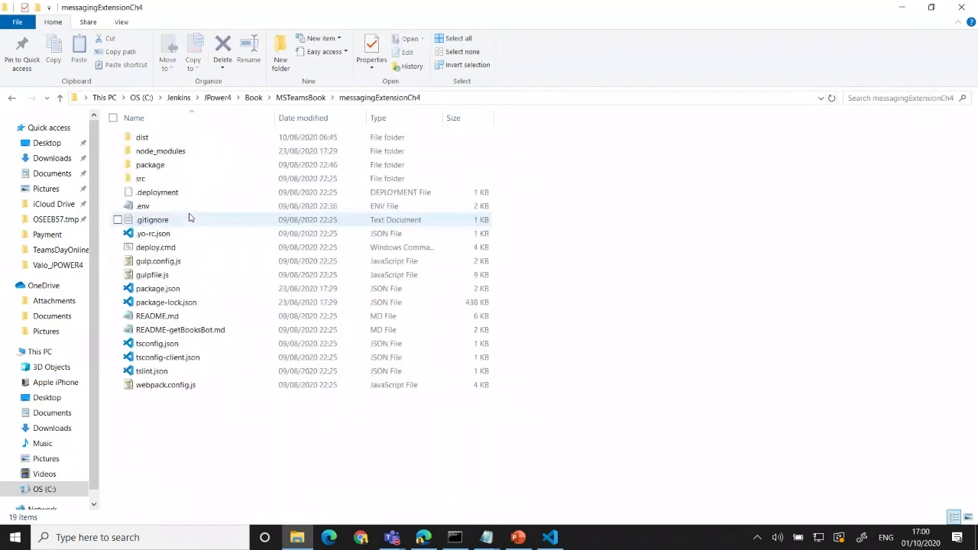
Step: Open manifest.json from the messagingExtensionCh4 project's src\manifest folder in Notepad
{"action": "left_click", "coordinate": [145, 182]}
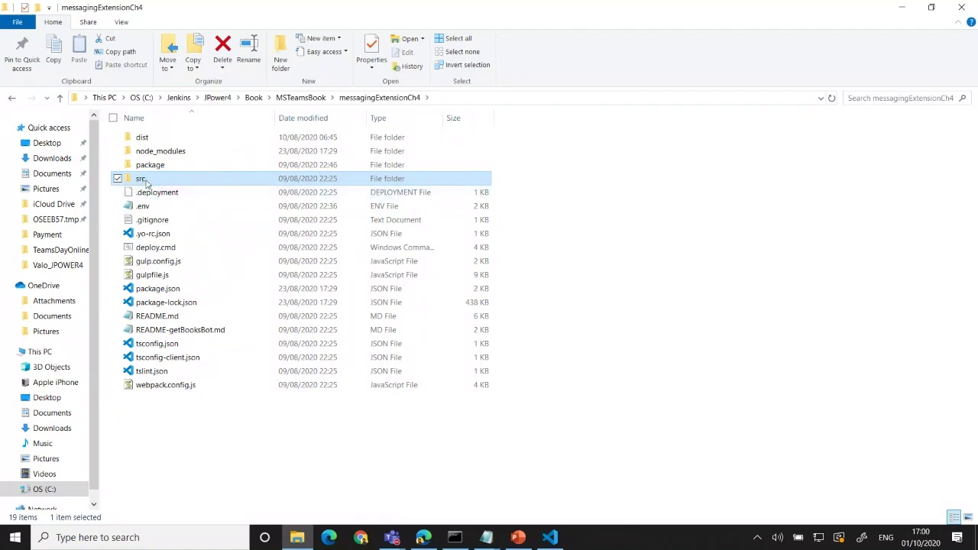
{"action": "double_click", "coordinate": [143, 180]}
{"action": "double_click", "coordinate": [157, 155]}
{"action": "right_click", "coordinate": [287, 173]}
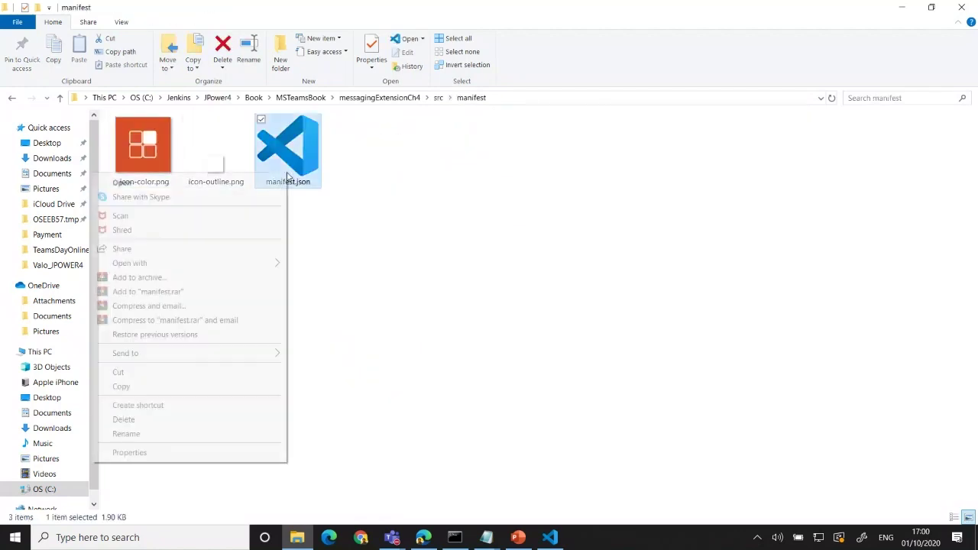
{"action": "mouse_move", "coordinate": [234, 265]}
{"action": "left_click", "coordinate": [321, 279]}
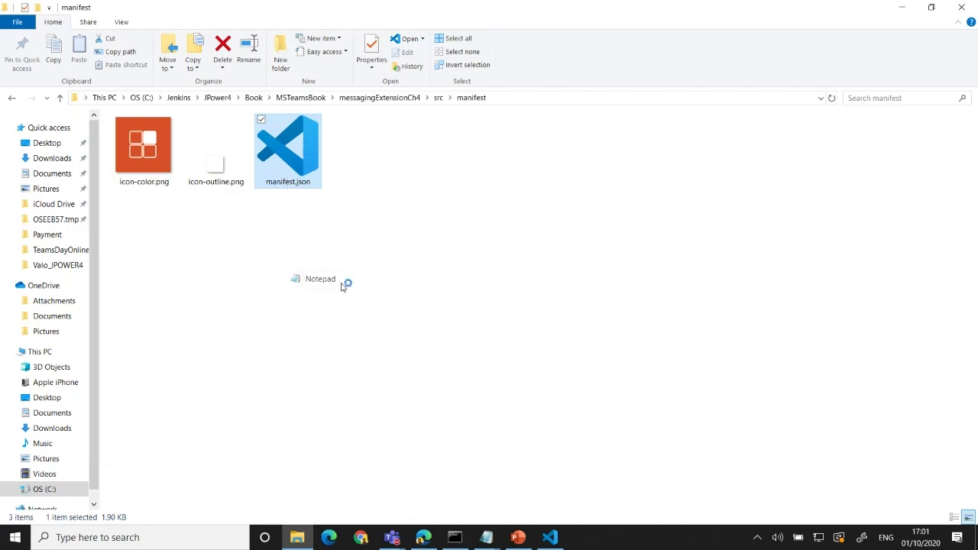
Step: Examine the sample manifest's composeExtensions command, including its type, context, parameters, fetchTask and messageHandlers, plus the app name and description
{"action": "scroll", "coordinate": [255, 298], "scroll_direction": "down", "scroll_amount": 4}
{"action": "scroll", "coordinate": [256, 298], "scroll_direction": "down", "scroll_amount": 3}
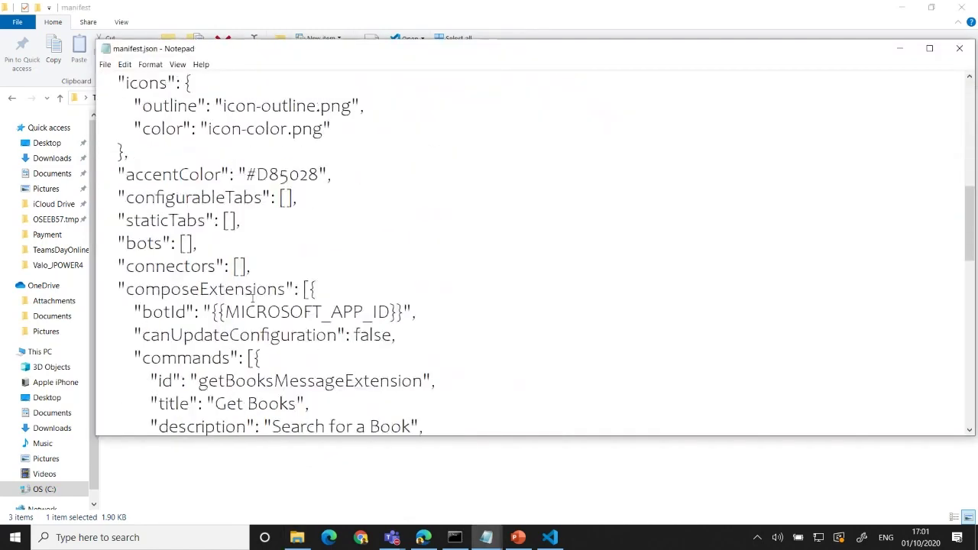
{"action": "scroll", "coordinate": [253, 299], "scroll_direction": "down", "scroll_amount": 1}
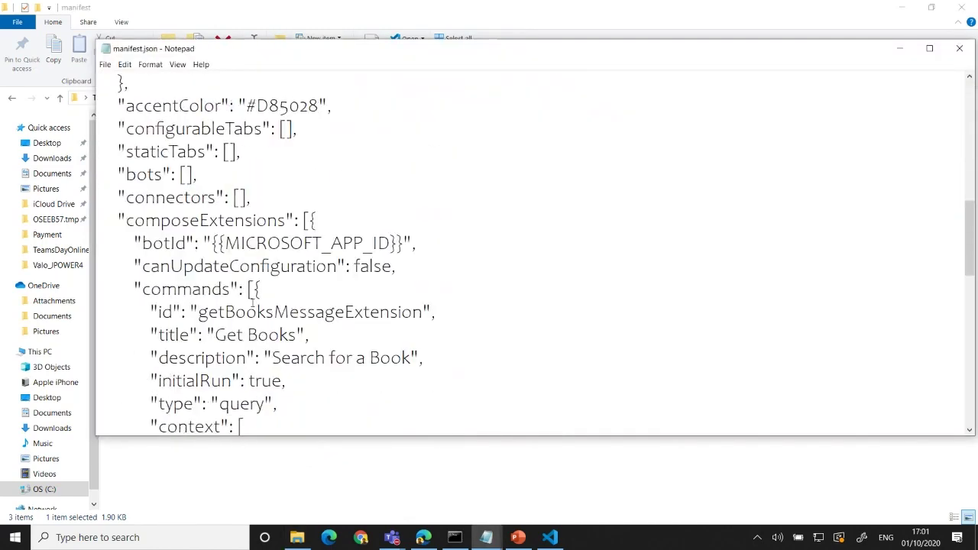
{"action": "scroll", "coordinate": [253, 305], "scroll_direction": "down", "scroll_amount": 1}
{"action": "scroll", "coordinate": [268, 369], "scroll_direction": "down", "scroll_amount": 3}
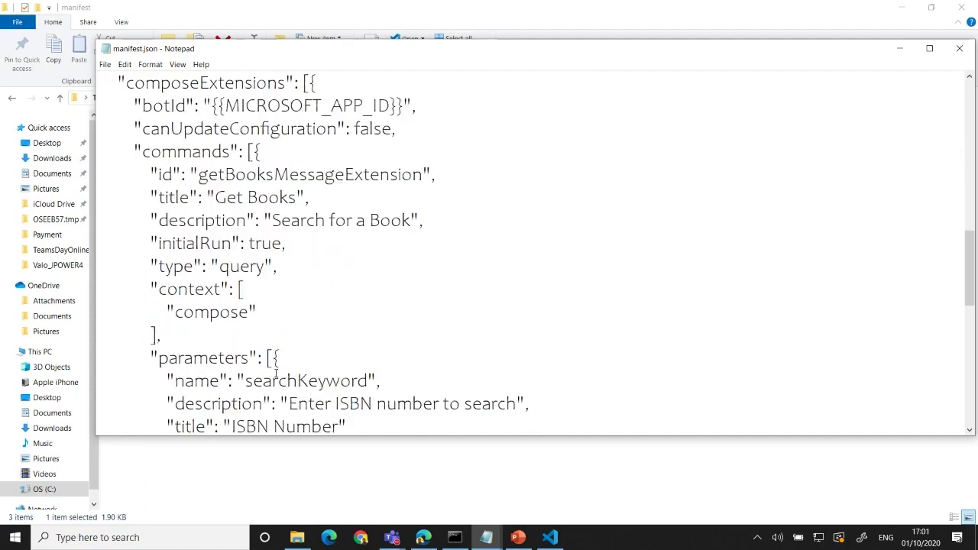
{"action": "scroll", "coordinate": [274, 368], "scroll_direction": "up", "scroll_amount": 2}
{"action": "scroll", "coordinate": [291, 356], "scroll_direction": "down", "scroll_amount": 2}
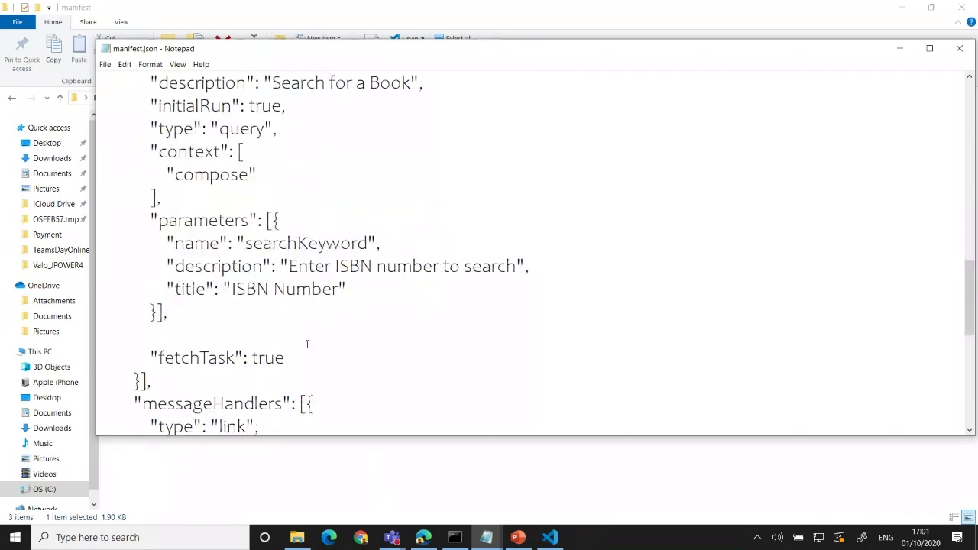
{"action": "scroll", "coordinate": [340, 353], "scroll_direction": "down", "scroll_amount": 2}
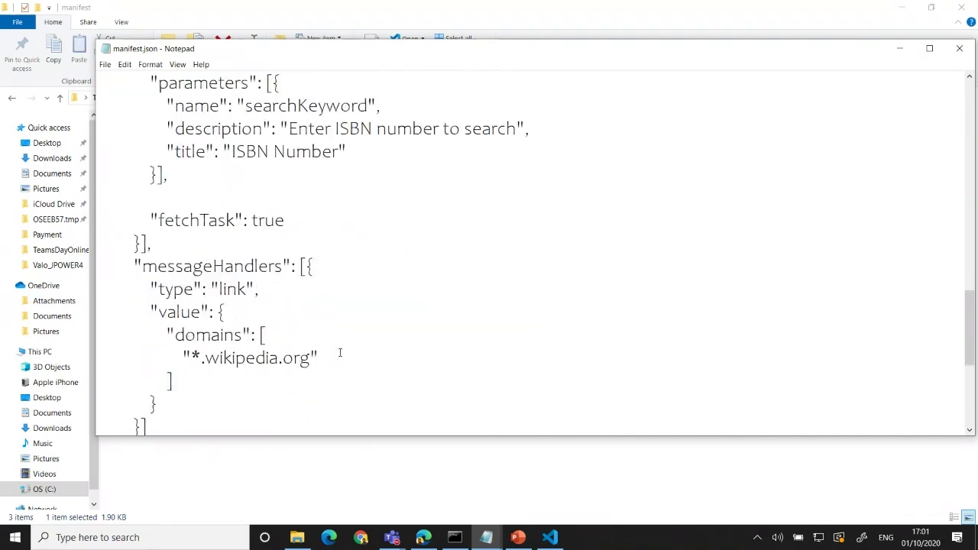
{"action": "scroll", "coordinate": [341, 357], "scroll_direction": "up", "scroll_amount": 10}
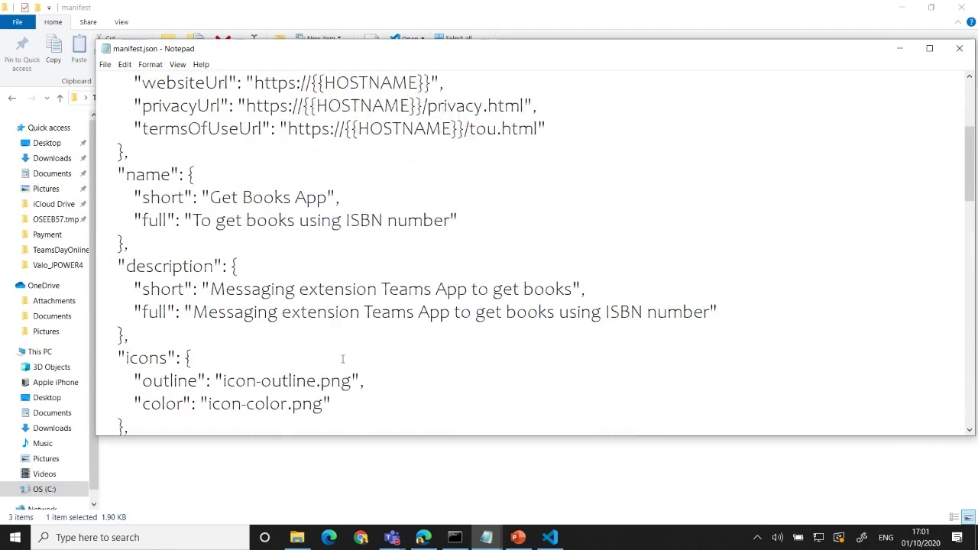
{"action": "scroll", "coordinate": [342, 359], "scroll_direction": "up", "scroll_amount": 1}
{"action": "scroll", "coordinate": [342, 359], "scroll_direction": "down", "scroll_amount": 3}
Step: Switch to Teams in the browser, upload the Get Books package as a custom app for me or my teams, and add it
{"action": "left_click", "coordinate": [298, 537]}
{"action": "mouse_move", "coordinate": [402, 526]}
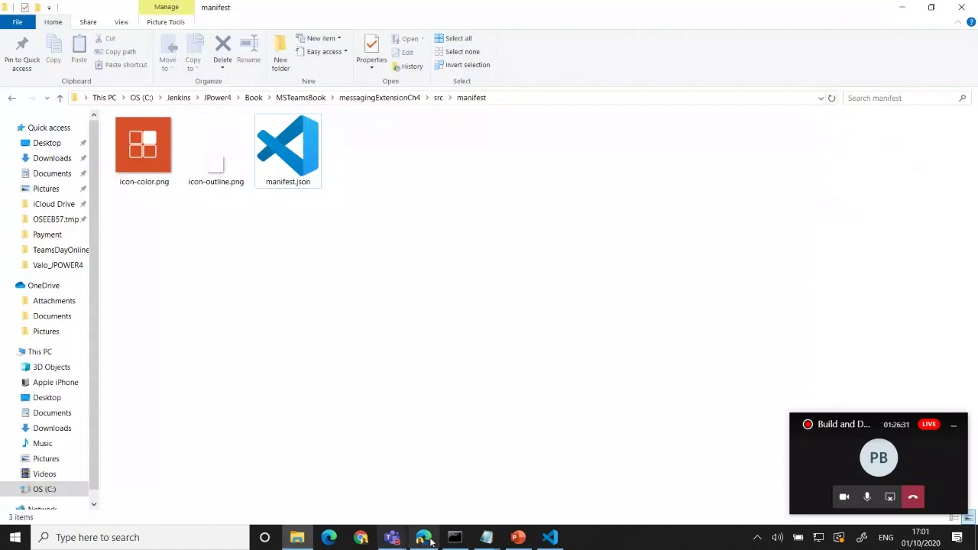
{"action": "left_click", "coordinate": [427, 539]}
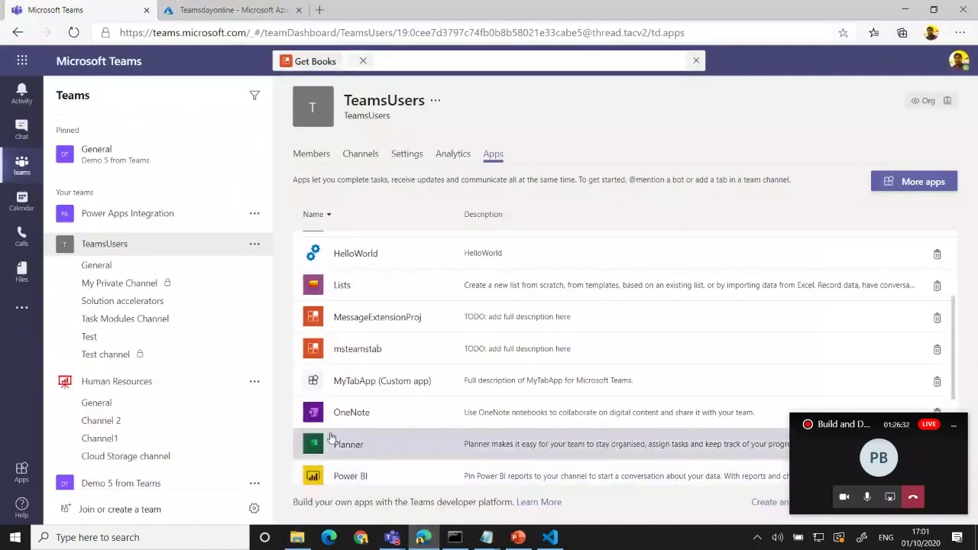
{"action": "left_click", "coordinate": [21, 472]}
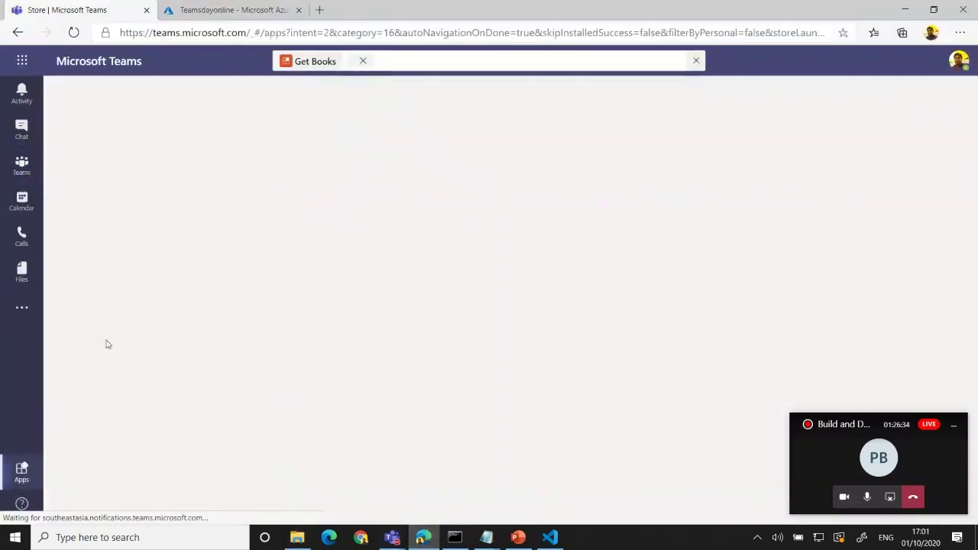
{"action": "left_click", "coordinate": [954, 424]}
{"action": "scroll", "coordinate": [124, 411], "scroll_direction": "down", "scroll_amount": 2}
{"action": "left_click", "coordinate": [136, 513]}
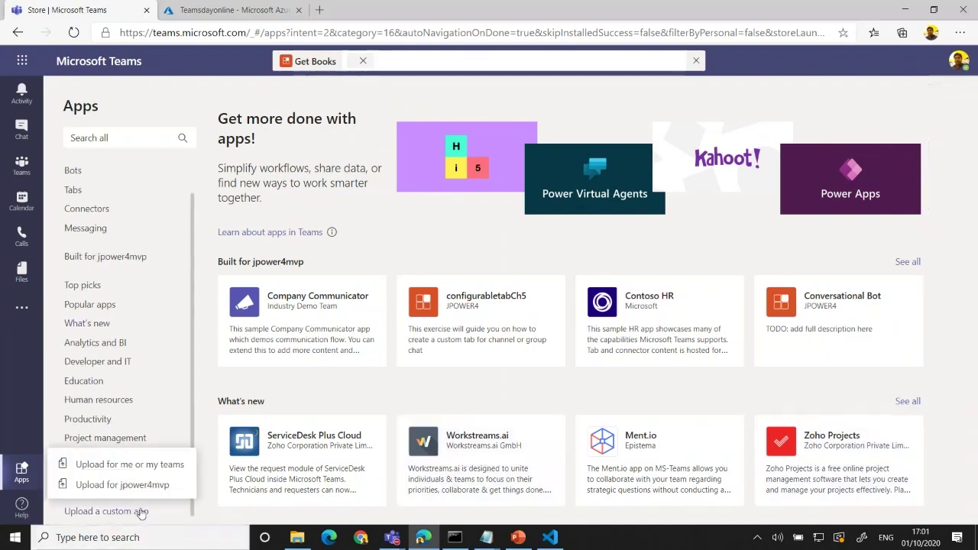
{"action": "left_click", "coordinate": [144, 470]}
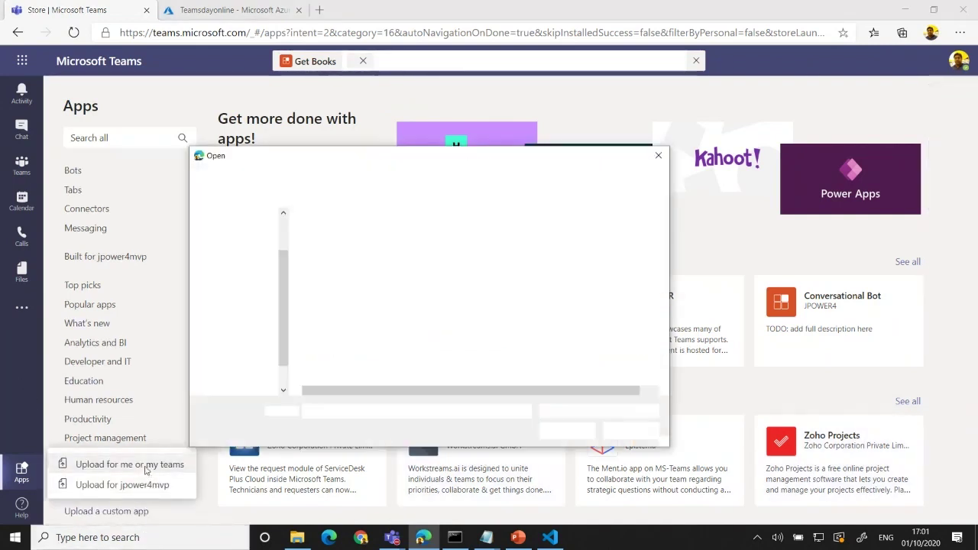
{"action": "left_click", "coordinate": [374, 252]}
{"action": "left_click", "coordinate": [565, 431]}
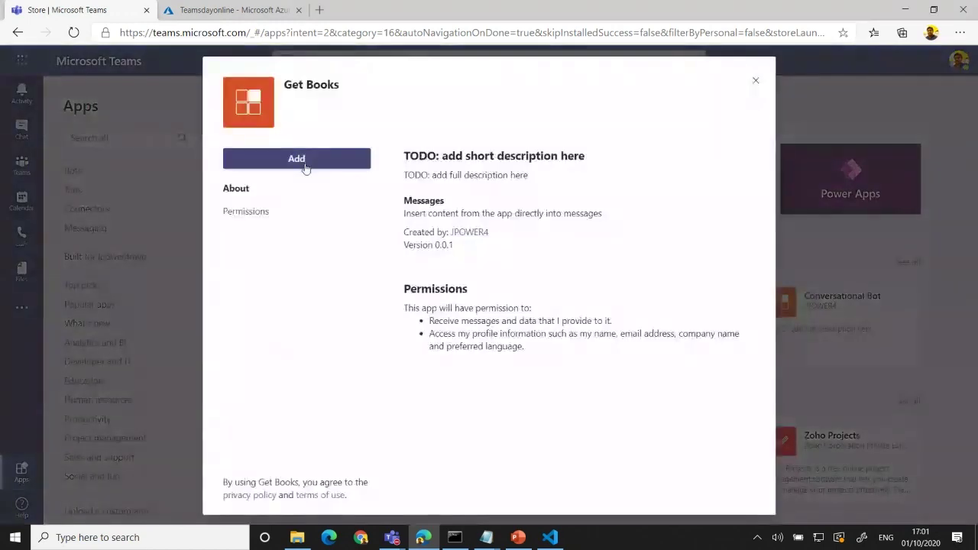
{"action": "left_click", "coordinate": [306, 164]}
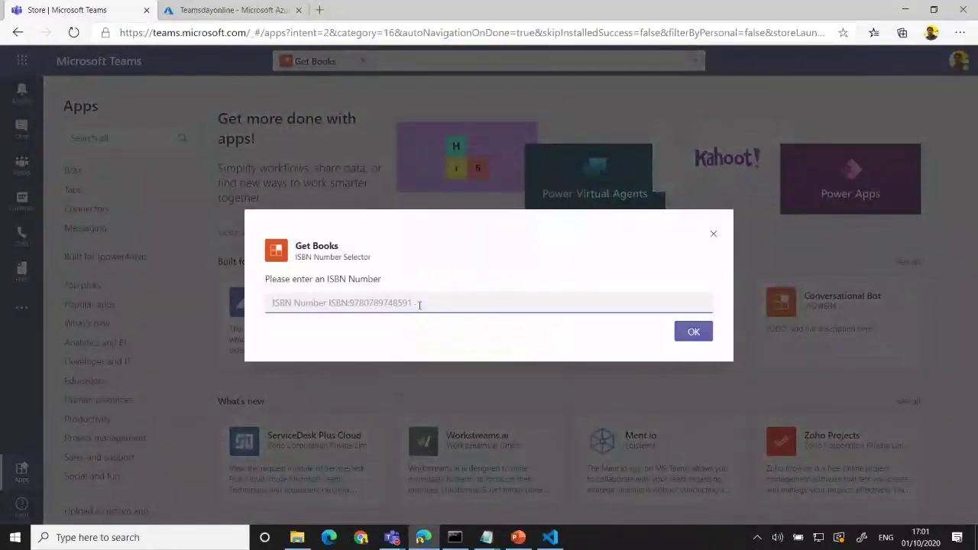
{"action": "key", "text": "ctrl+v"}
{"action": "left_click", "coordinate": [694, 332]}
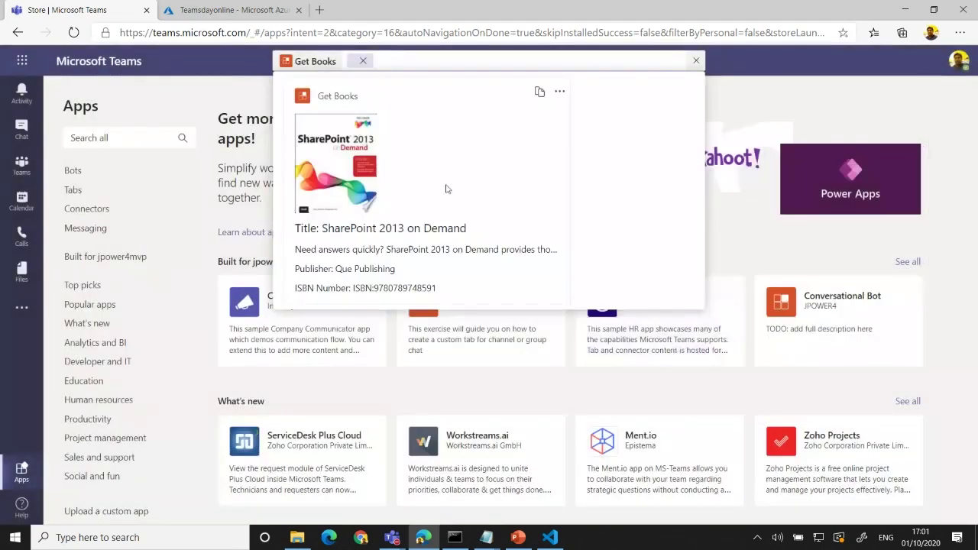
{"action": "left_click", "coordinate": [560, 91]}
{"action": "left_click", "coordinate": [560, 92]}
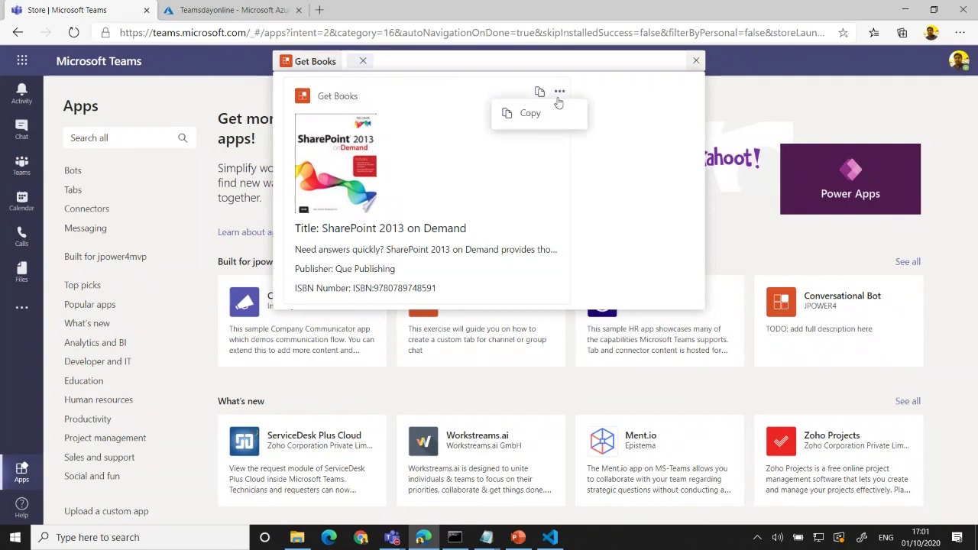
{"action": "left_click", "coordinate": [83, 380]}
Step: Start a new conversation in the TeamsUsers General channel and look through the available messaging extensions
{"action": "left_click", "coordinate": [22, 166]}
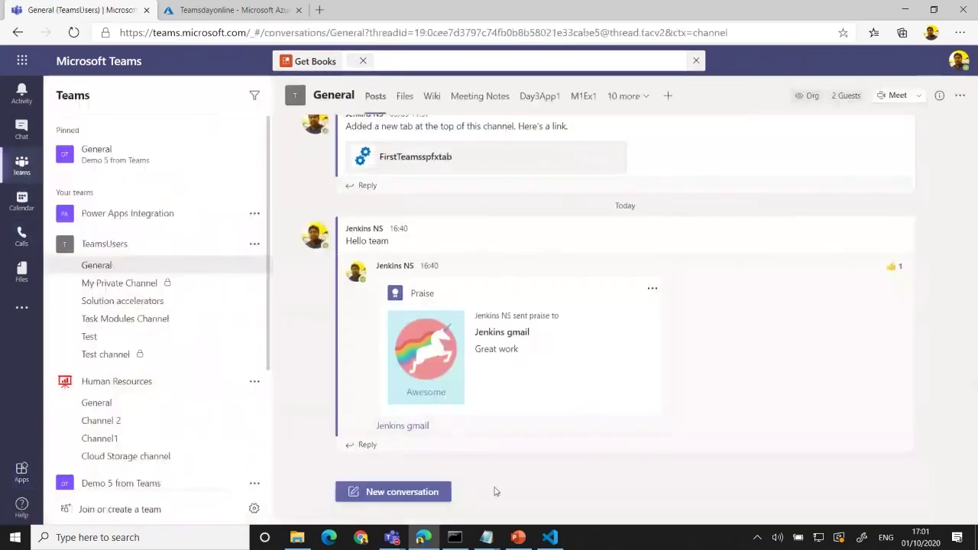
{"action": "left_click", "coordinate": [356, 492]}
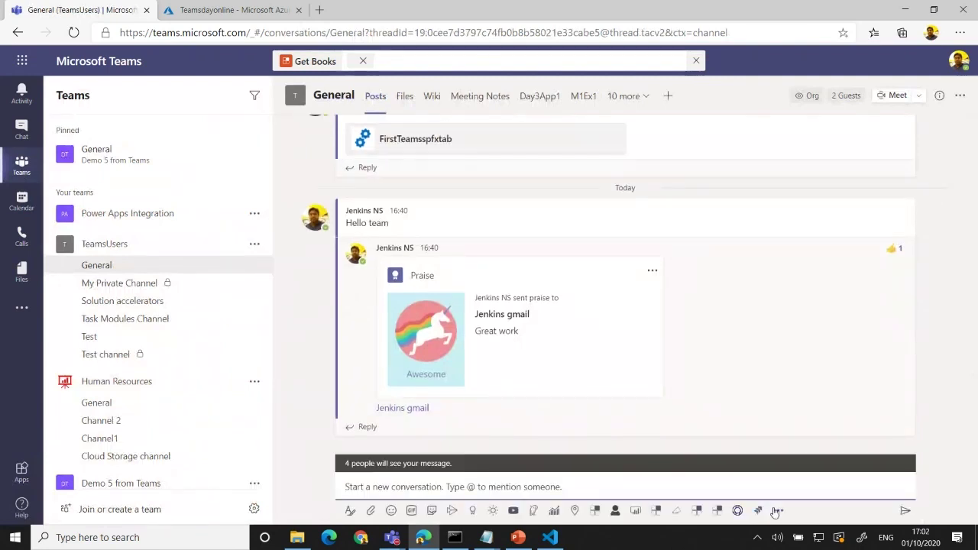
{"action": "left_click", "coordinate": [775, 512]}
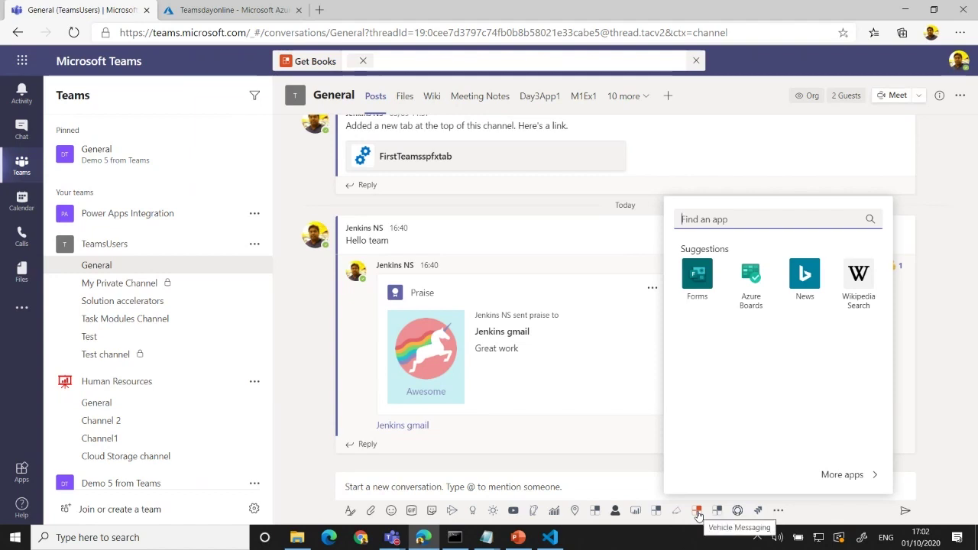
{"action": "left_click", "coordinate": [534, 486]}
{"action": "type", "text": "@"}
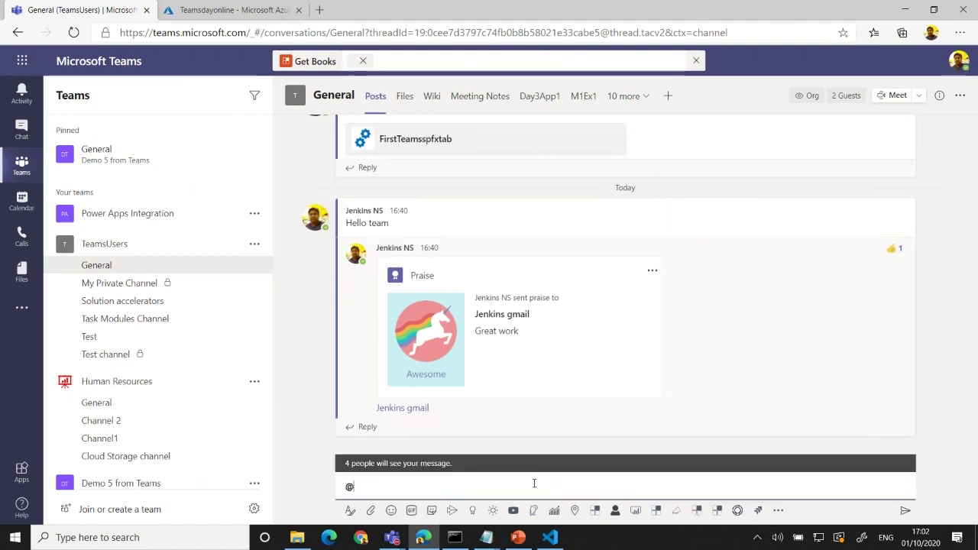
{"action": "type", "text": "g"}
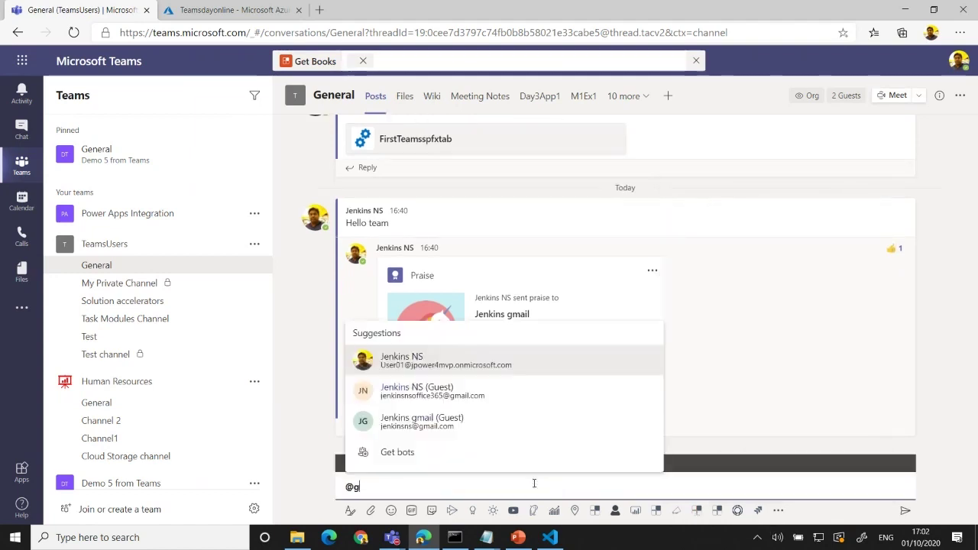
{"action": "type", "text": "et"}
{"action": "key", "text": "ctrl+a"}
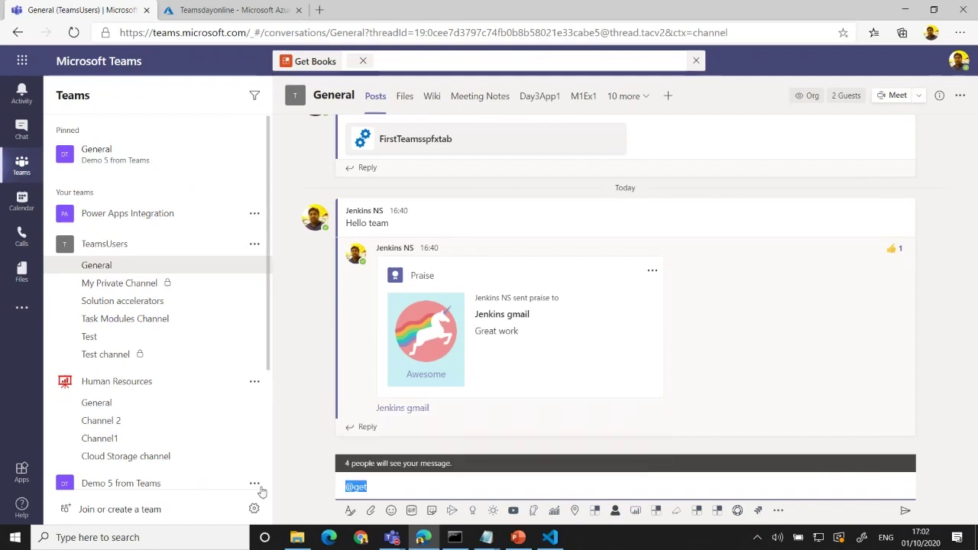